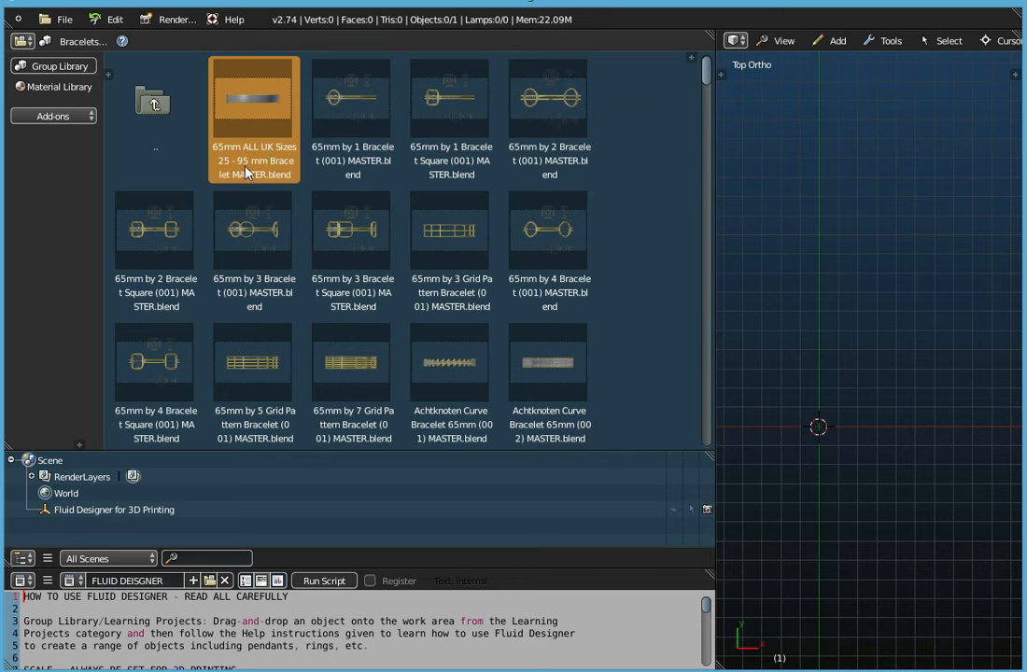
- Load the 65mm ALL UK Sizes 25 - 95 mm Bracelet MASTER.blend template into the work area and start the screencast keys display
drag(250, 103, 812, 224)
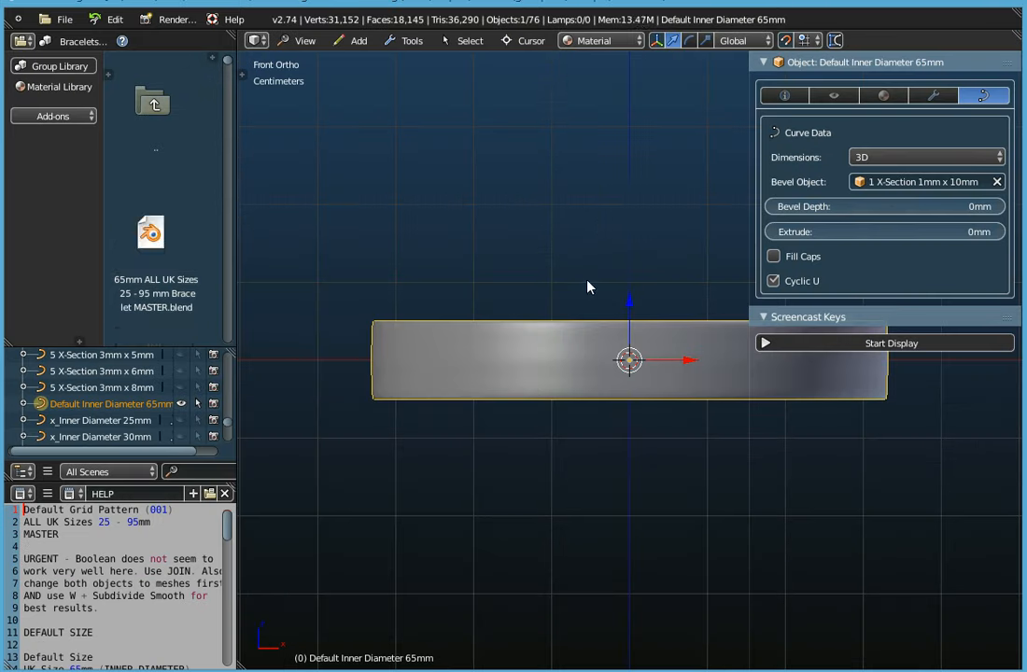
click(901, 347)
click(887, 322)
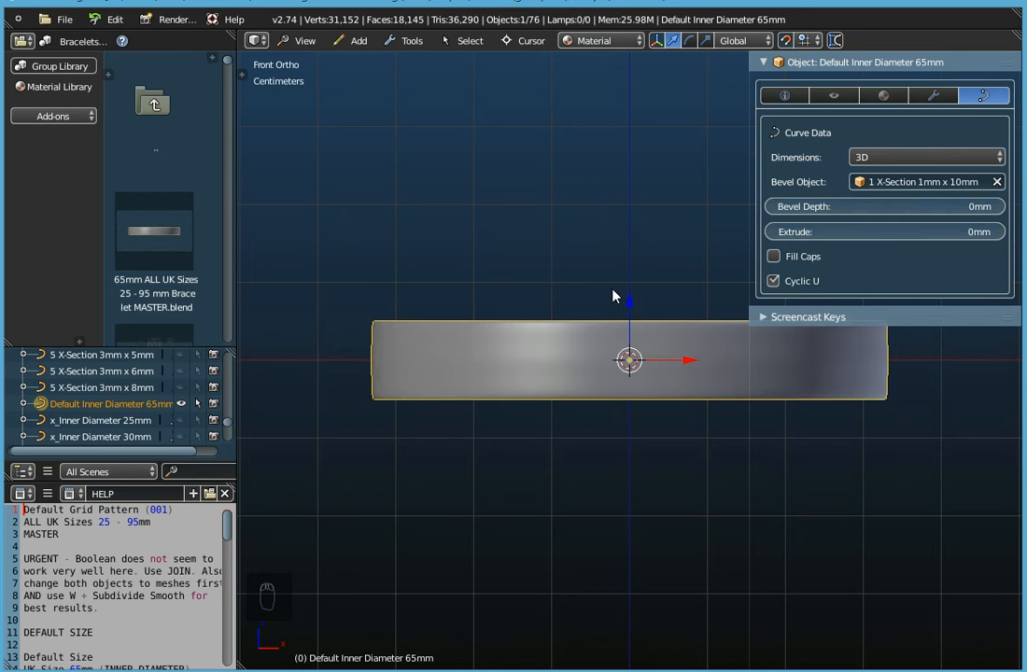
- Try the 1 X-Section 1mm x 15mm profile as the bracelet's bevel object and switch back to 1 X-Section 1mm x 10mm
middle_drag(612, 296, 498, 338)
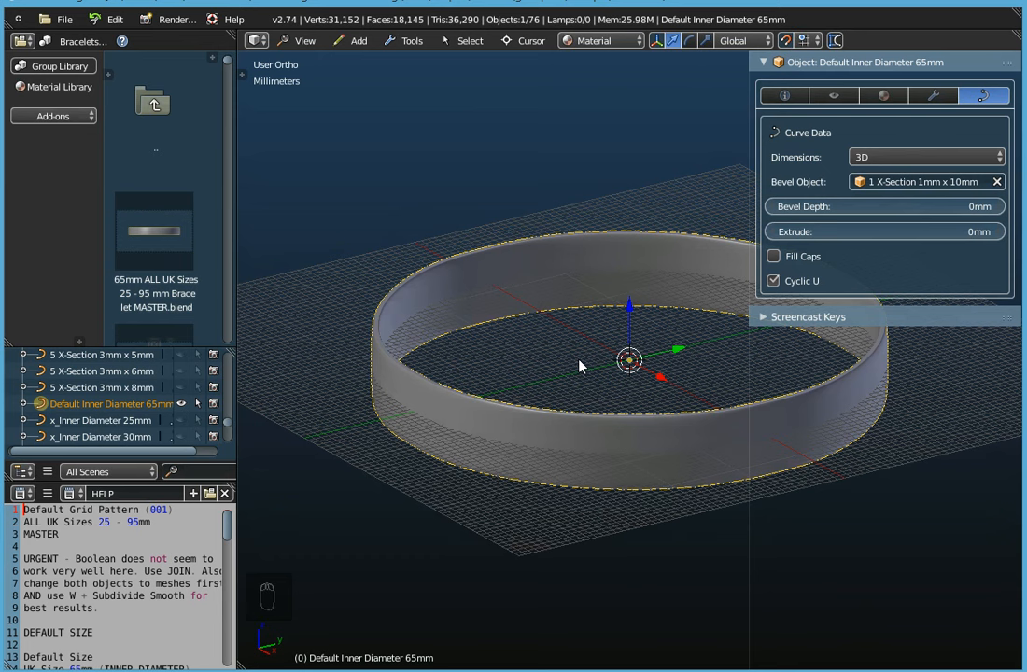
click(919, 184)
click(919, 225)
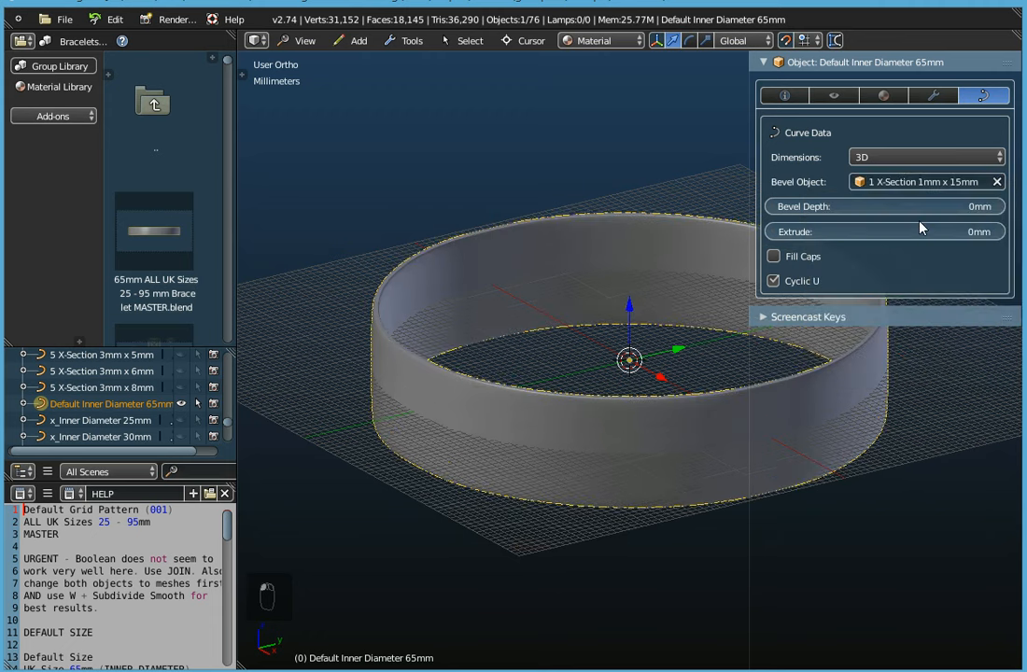
click(915, 182)
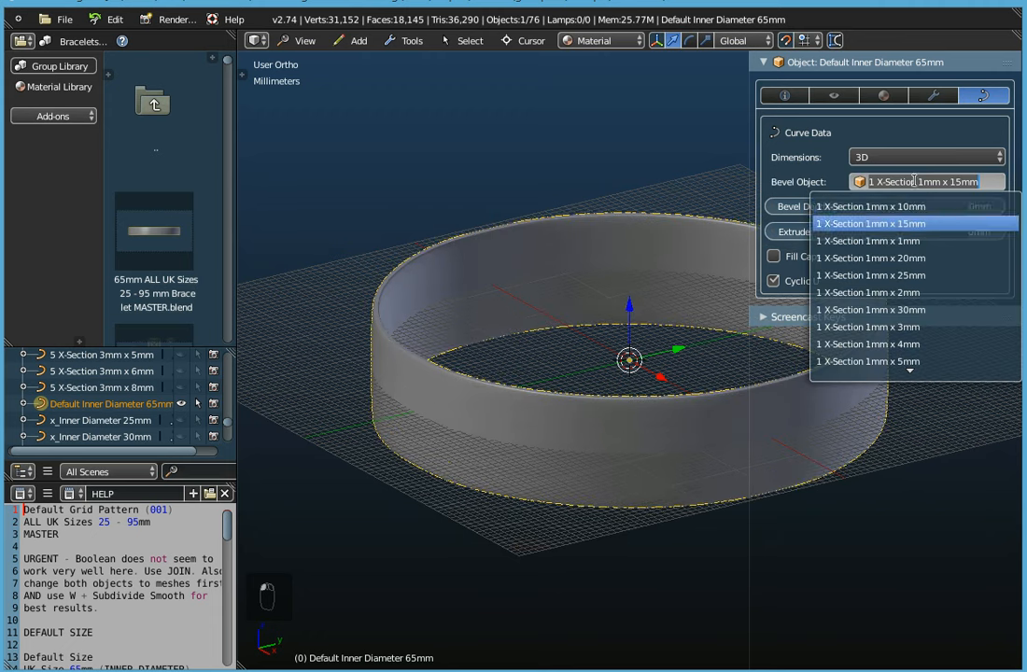
click(903, 206)
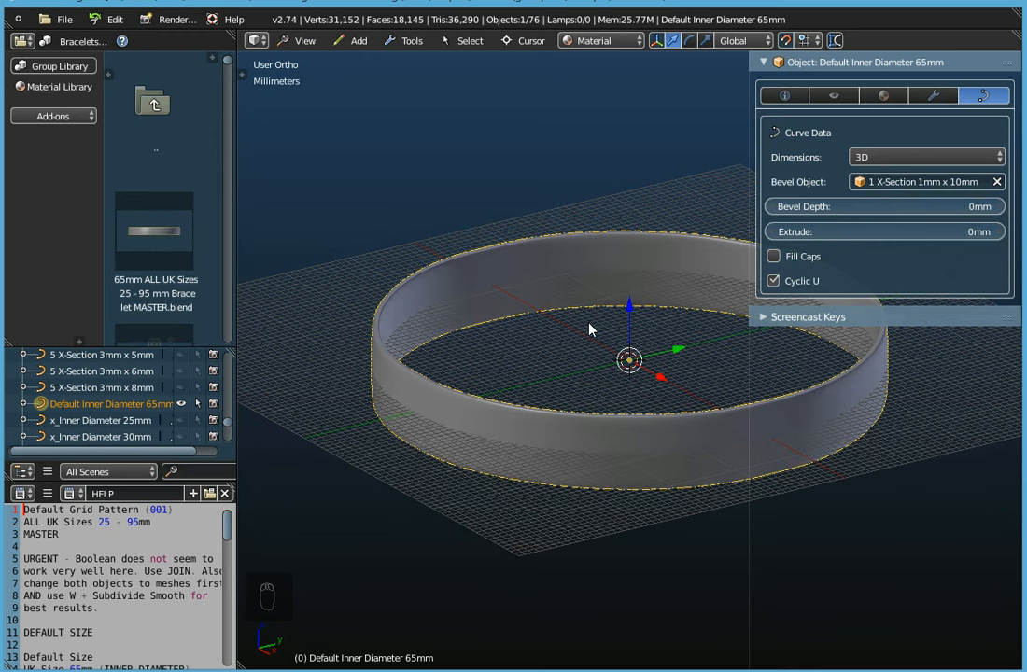
- Remove the bevel object from the Default Inner Diameter 65mm curve and reassign 1 X-Section 1mm x 10mm to it
middle_drag(588, 329, 564, 471)
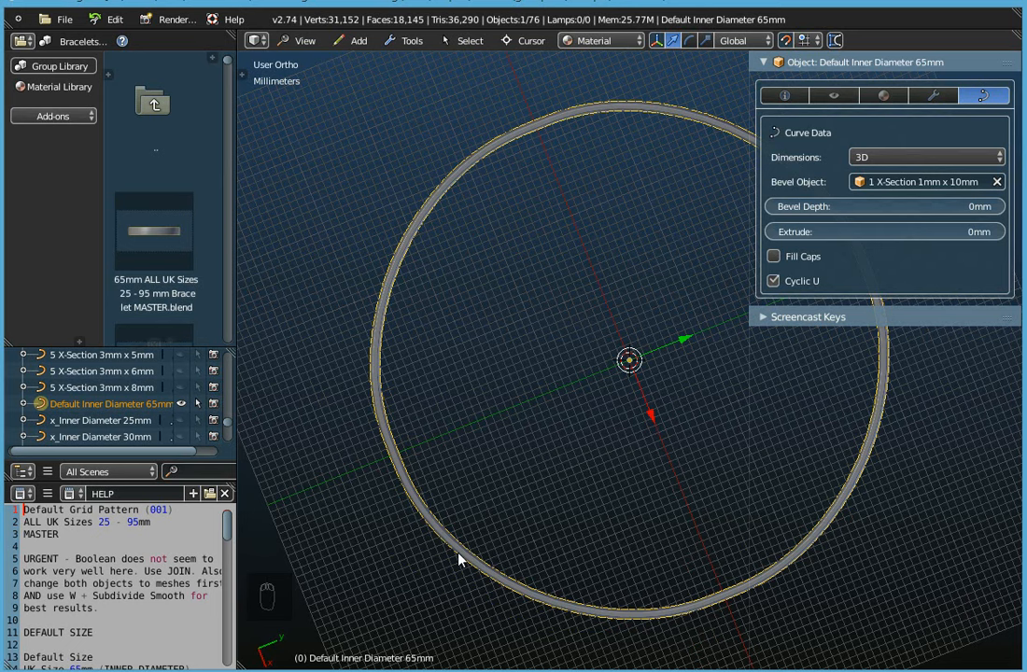
middle_drag(496, 502, 401, 419)
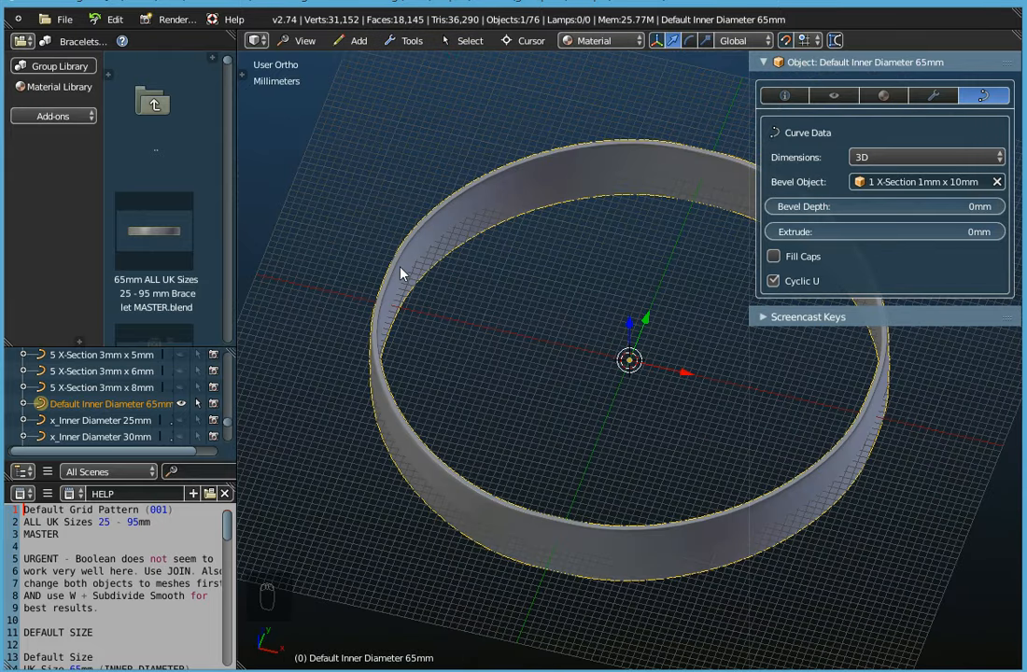
mouse_move(479, 336)
middle_down()
mouse_move(485, 270)
mouse_move(479, 355)
middle_up()
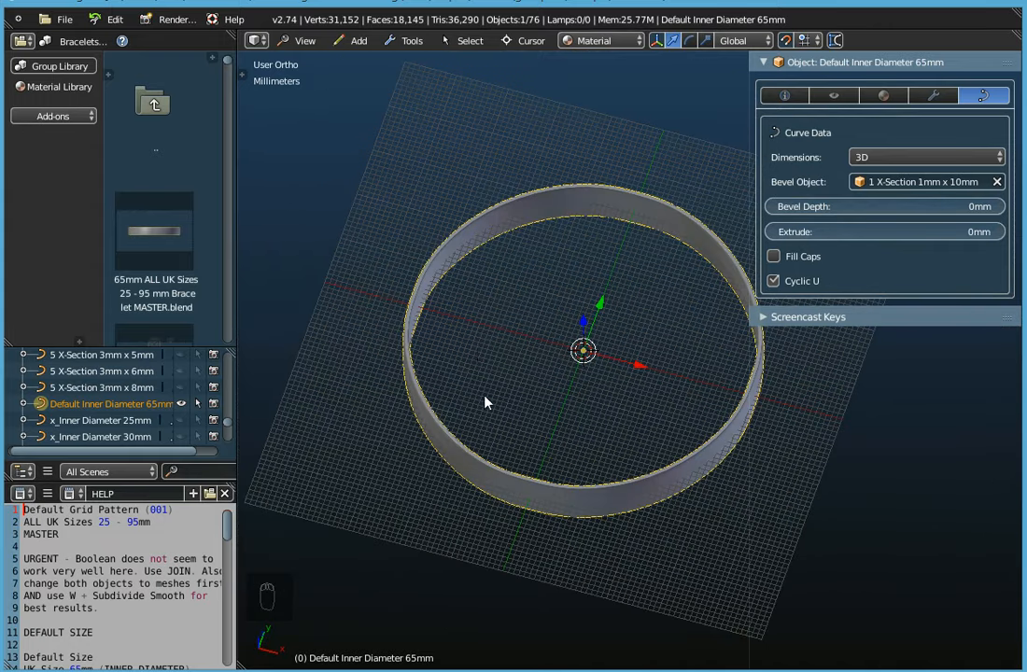
middle_drag(483, 403, 434, 345)
click(997, 182)
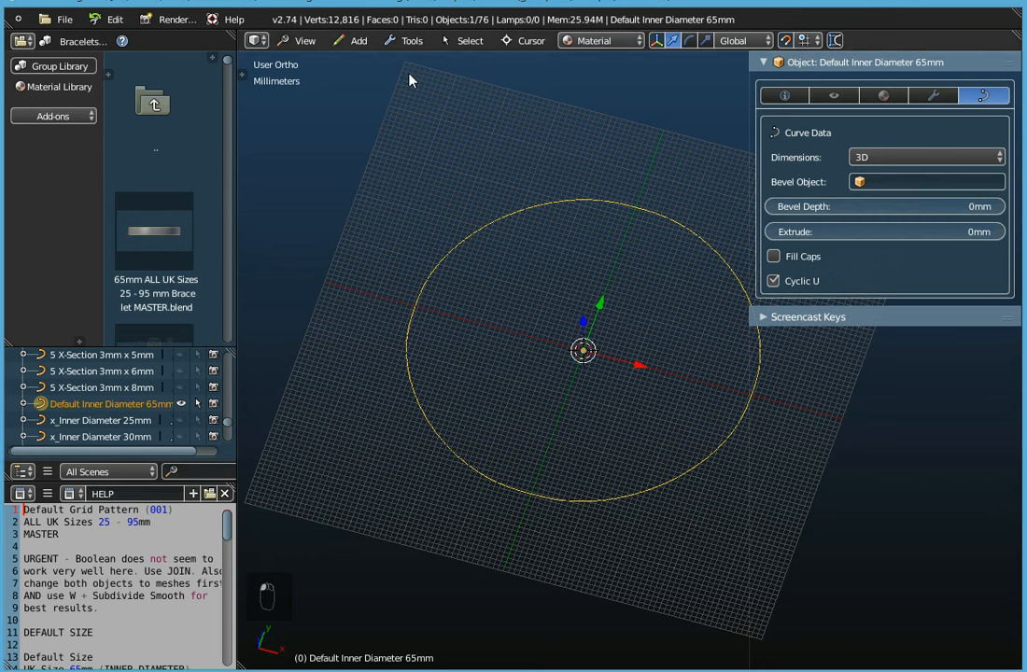
click(358, 40)
mouse_move(364, 76)
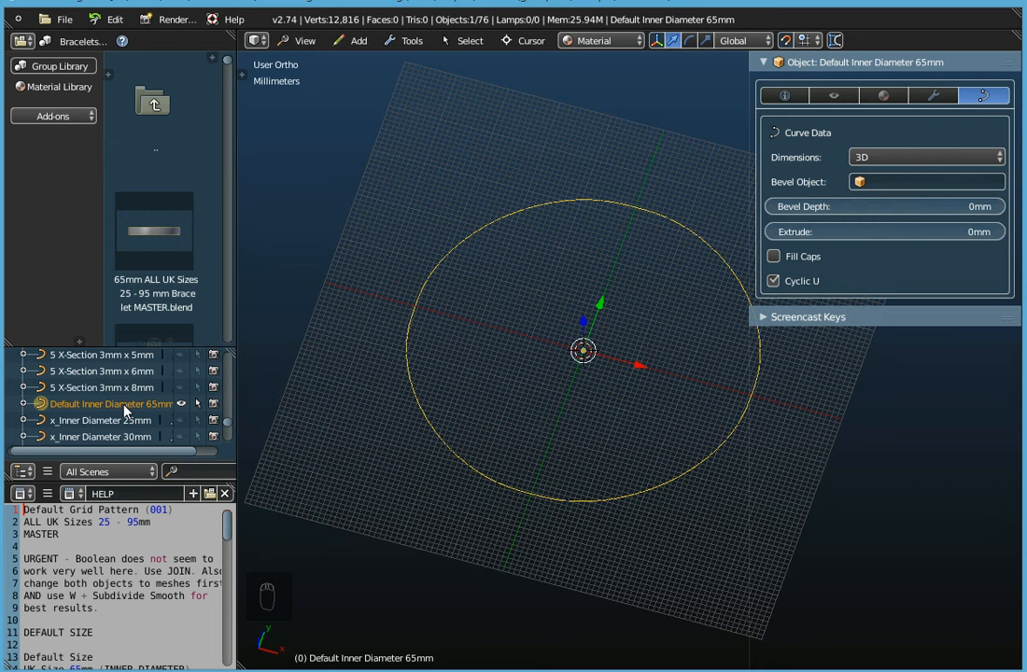
click(887, 182)
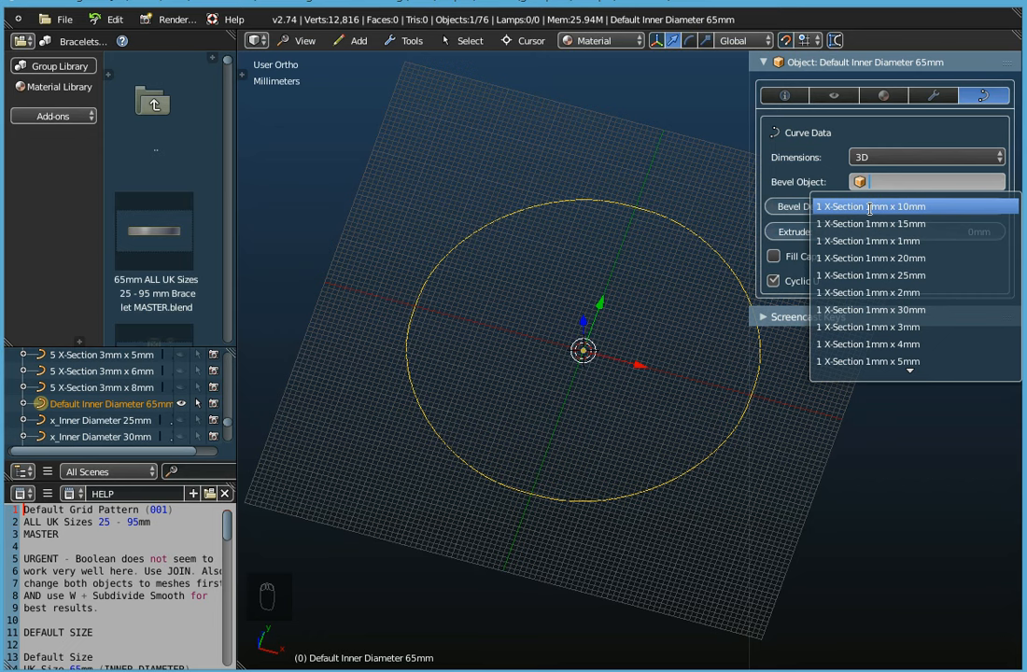
click(869, 206)
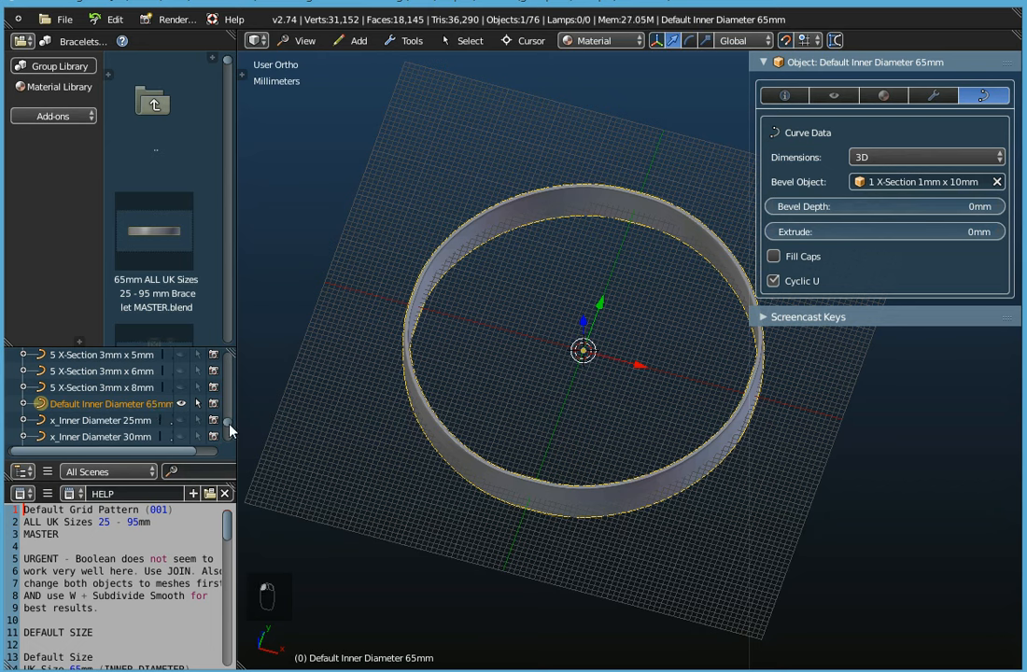
- Make the 1 X-Section 1mm x 10mm curve visible and selectable, and select it in the viewport
drag(230, 427, 230, 350)
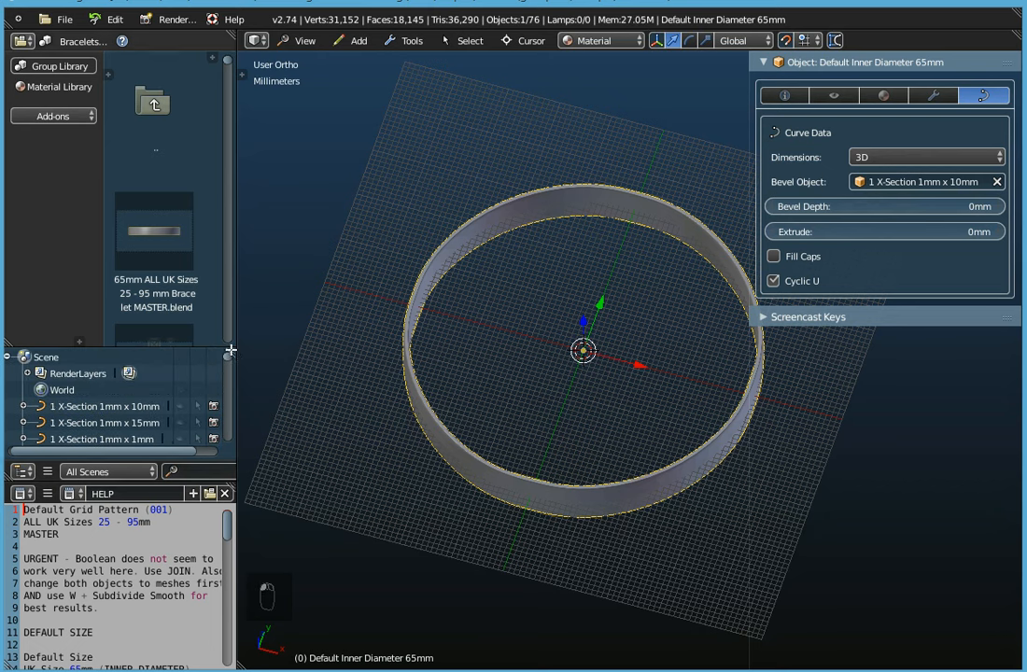
click(82, 412)
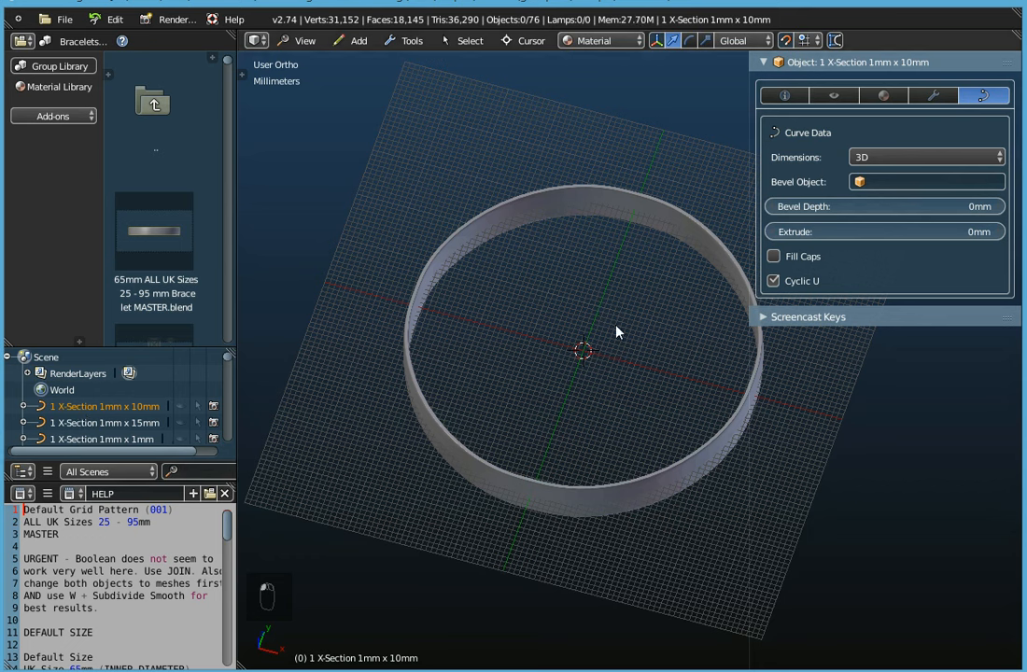
click(180, 406)
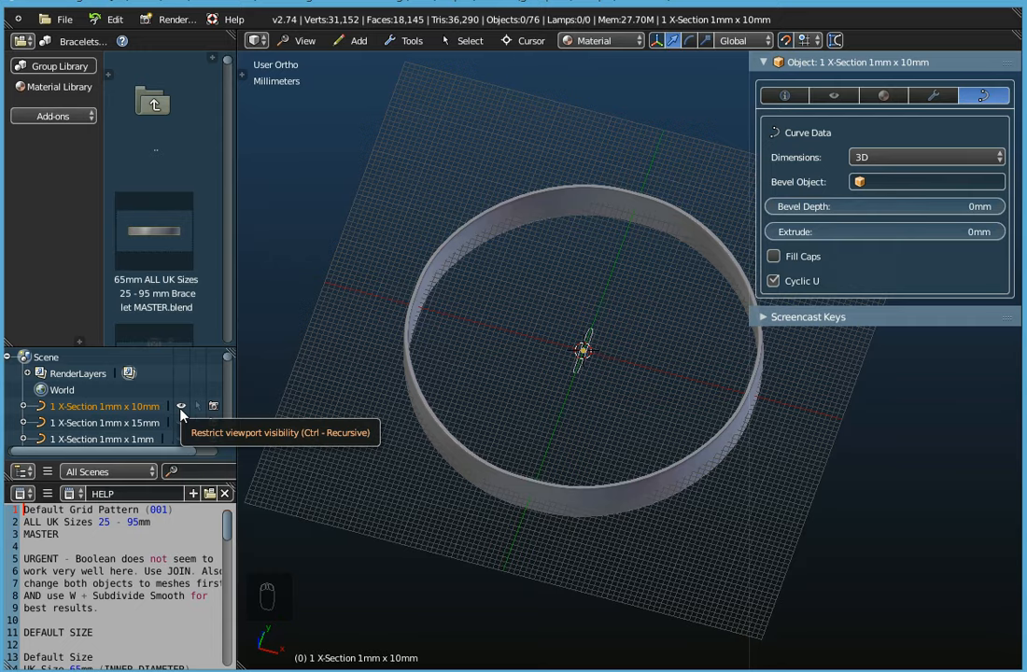
scroll(611, 344, up, 5)
scroll(547, 349, up, 6)
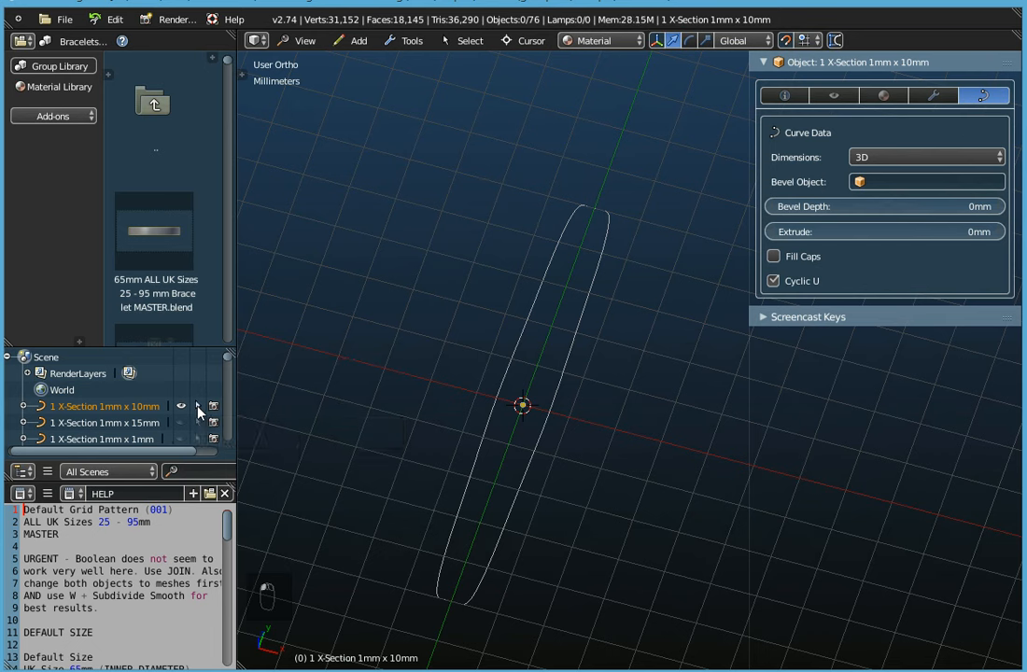
right_click(574, 346)
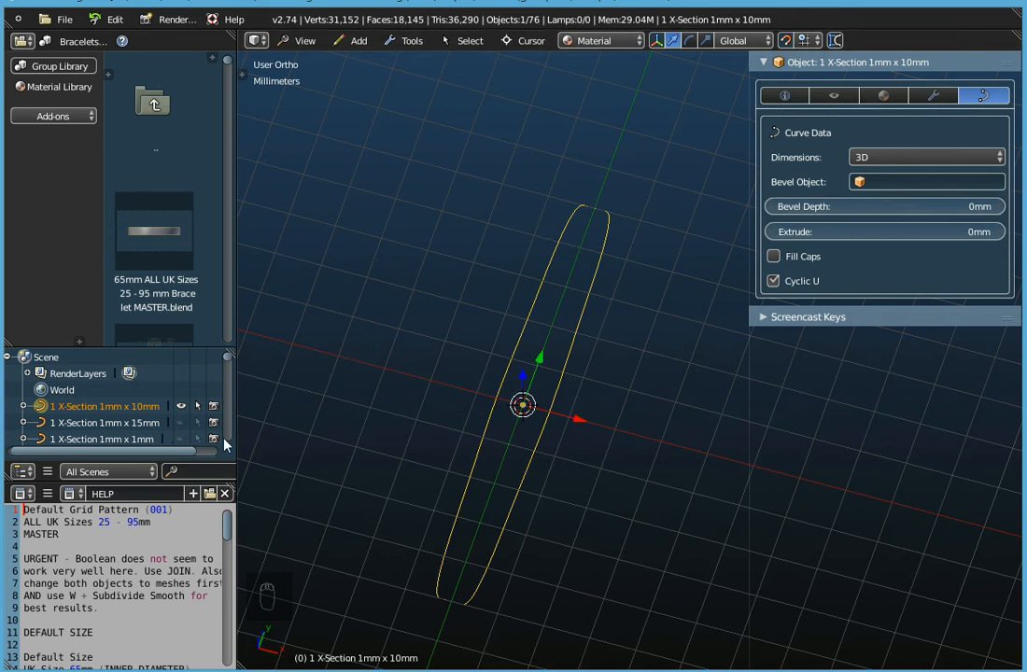
- Toggle the visibility and selectability of the 1 X-Section 1mm x 10mm curve off and on, and reselect it in the viewport
click(182, 407)
click(182, 407)
click(182, 407)
click(182, 407)
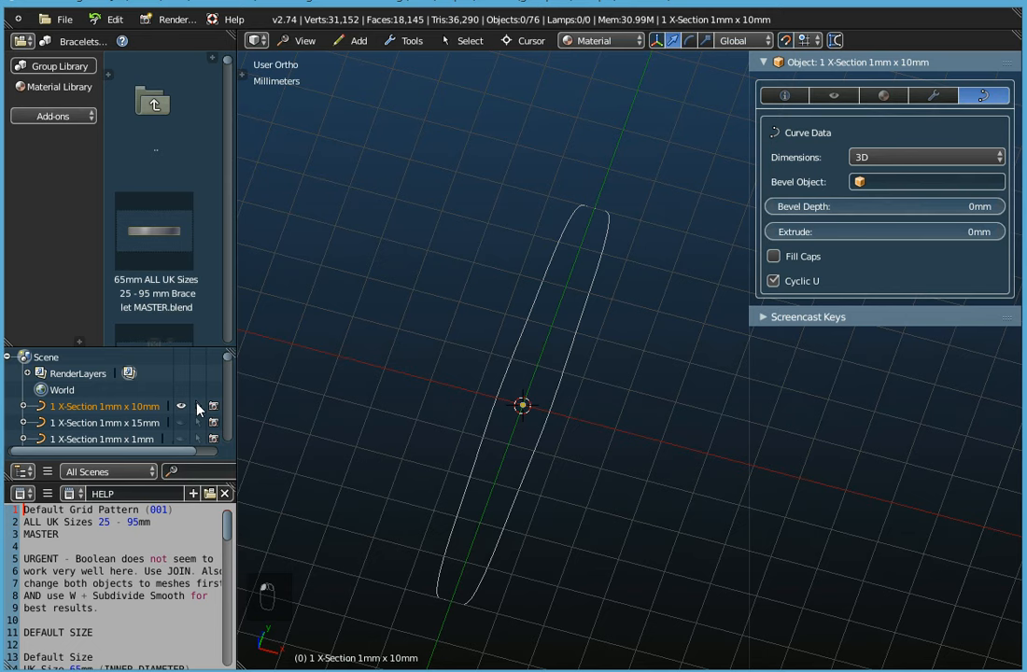
right_click(521, 408)
scroll(523, 410, down, 7)
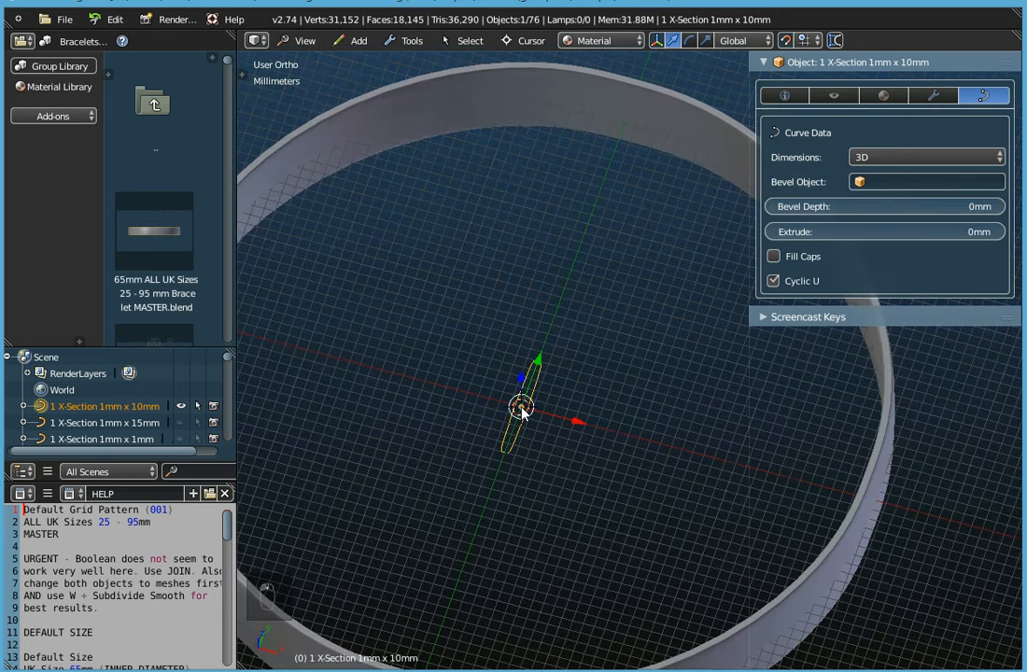
scroll(521, 409, down, 3)
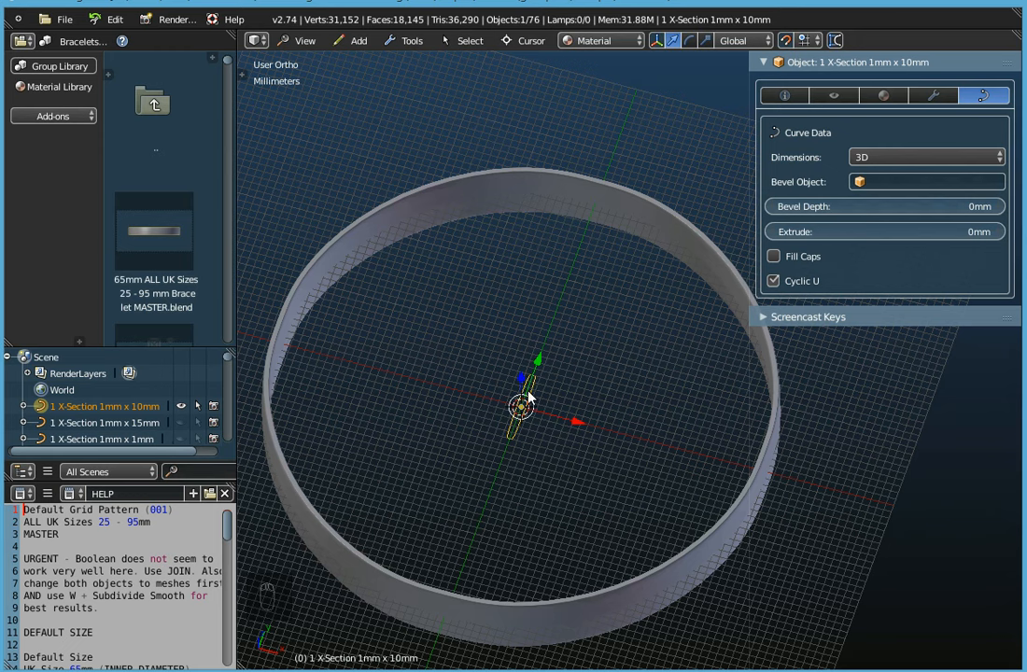
- Clear the bevel object of the Default Inner Diameter 65mm curve, and make the curve unselectable and hidden
scroll(166, 412, down, 8)
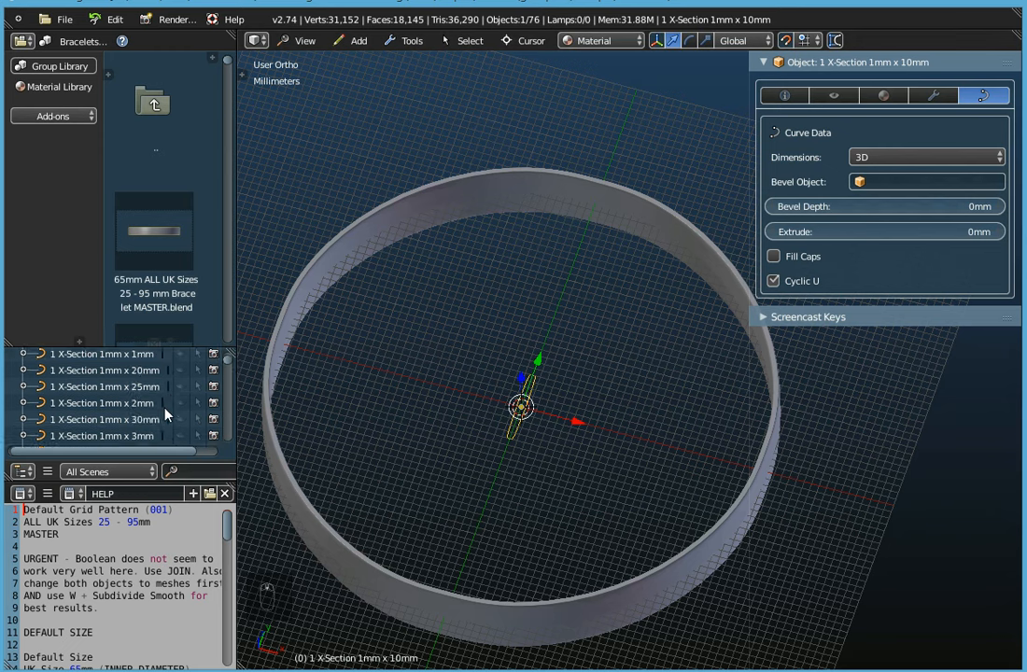
scroll(165, 413, down, 10)
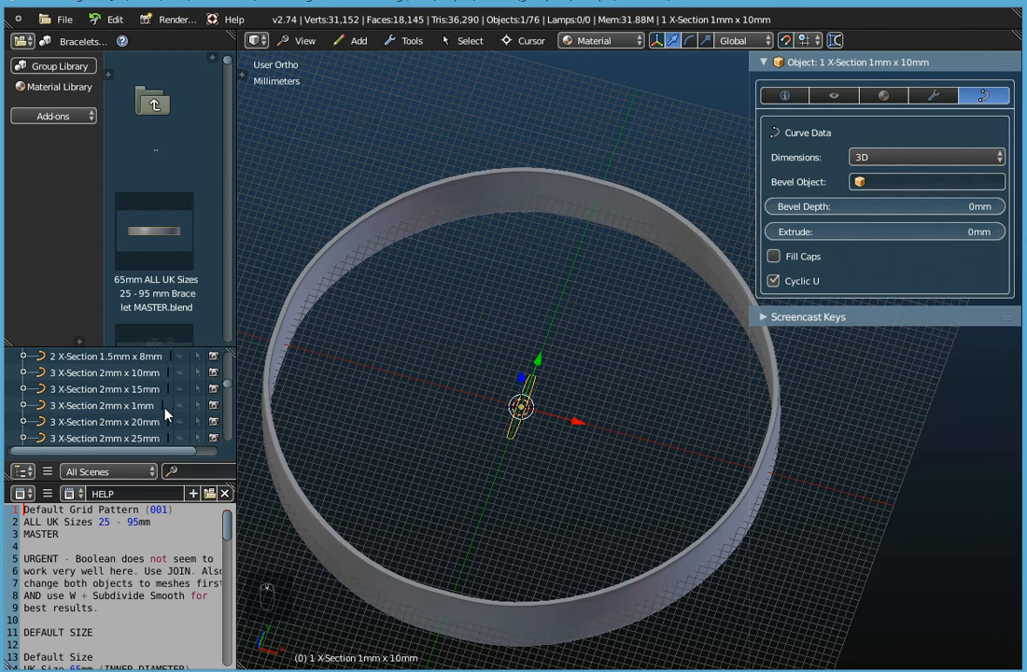
scroll(165, 413, down, 5)
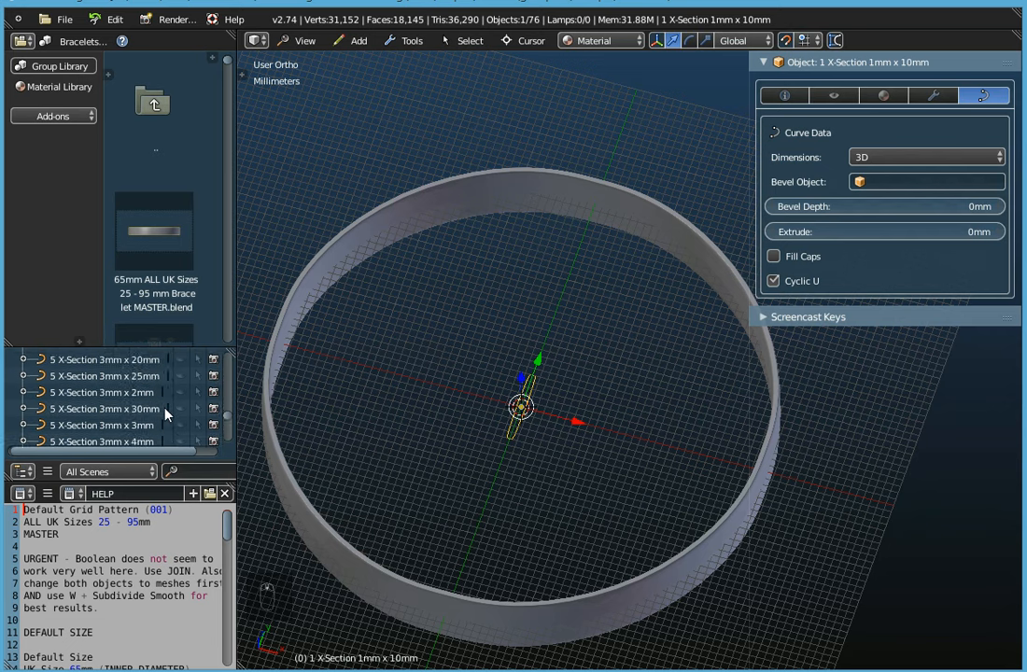
scroll(168, 414, up, 2)
scroll(168, 414, down, 2)
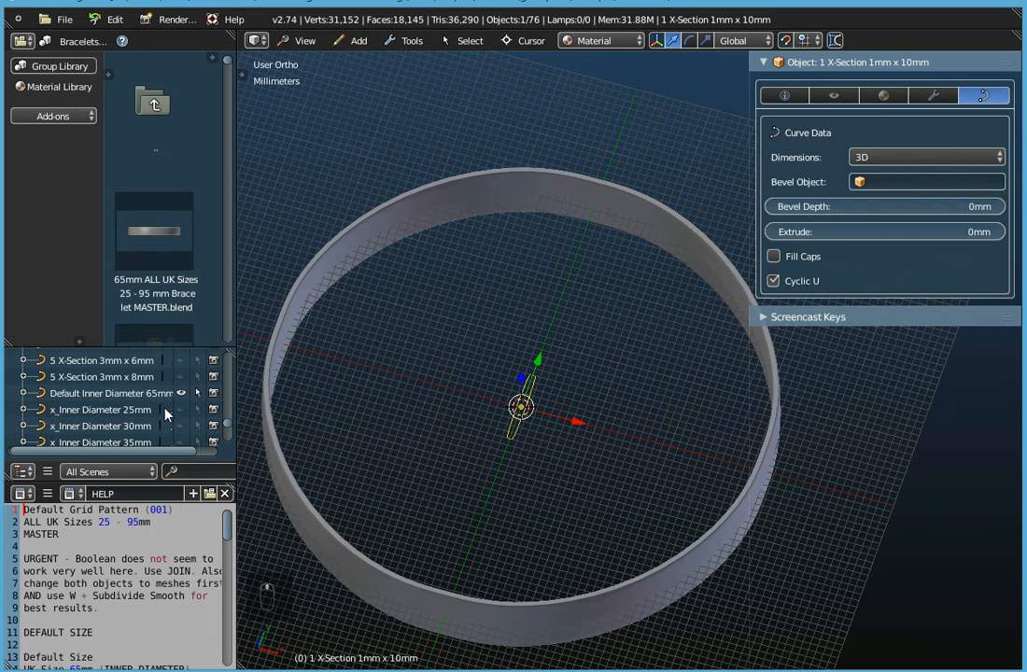
click(98, 393)
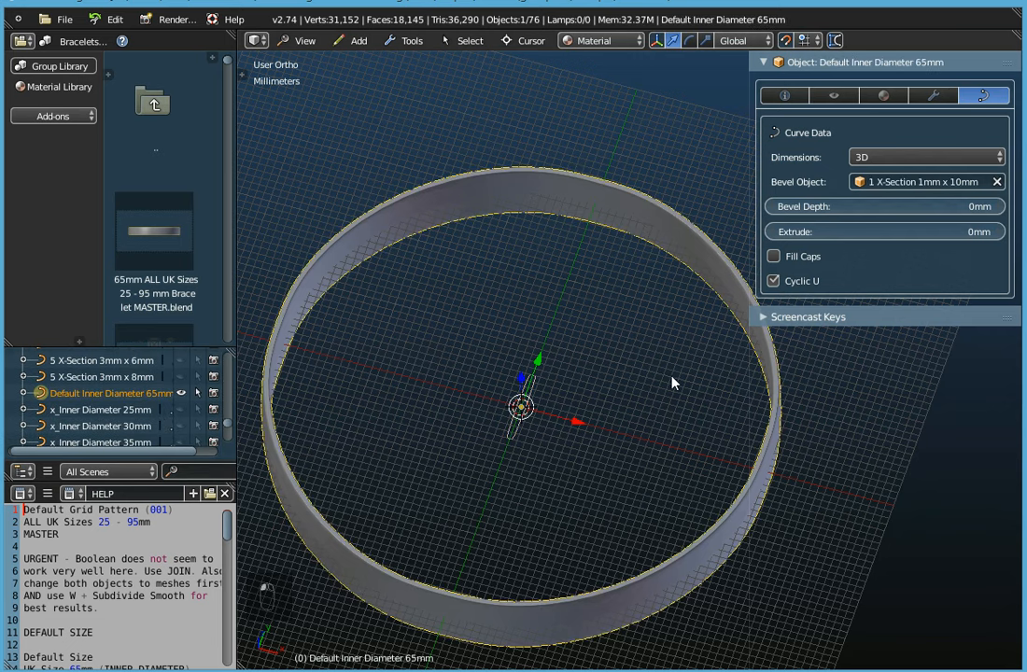
click(997, 182)
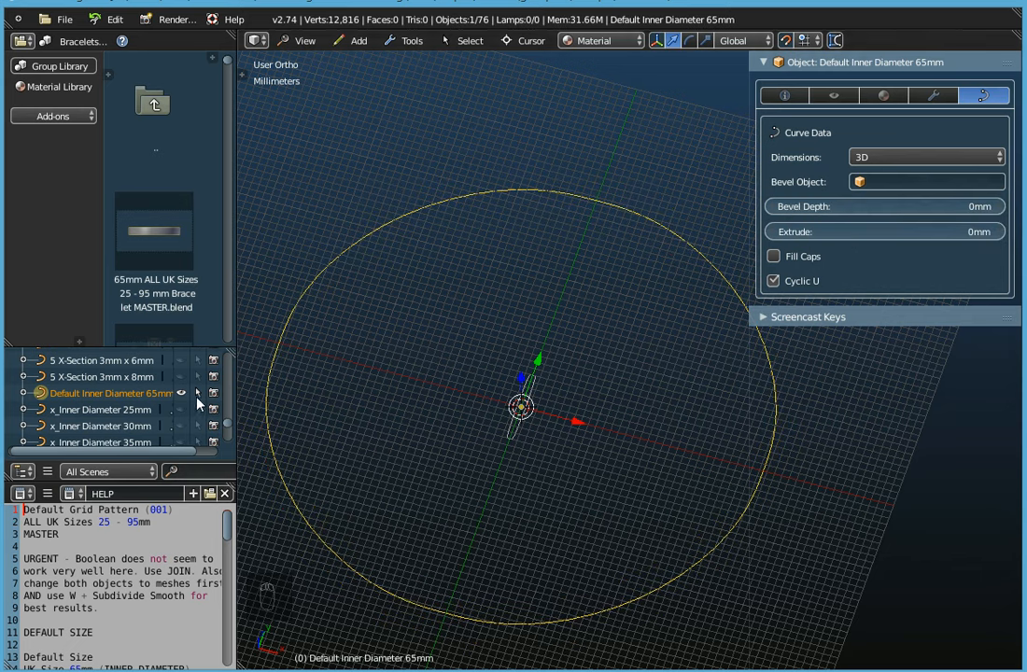
click(196, 398)
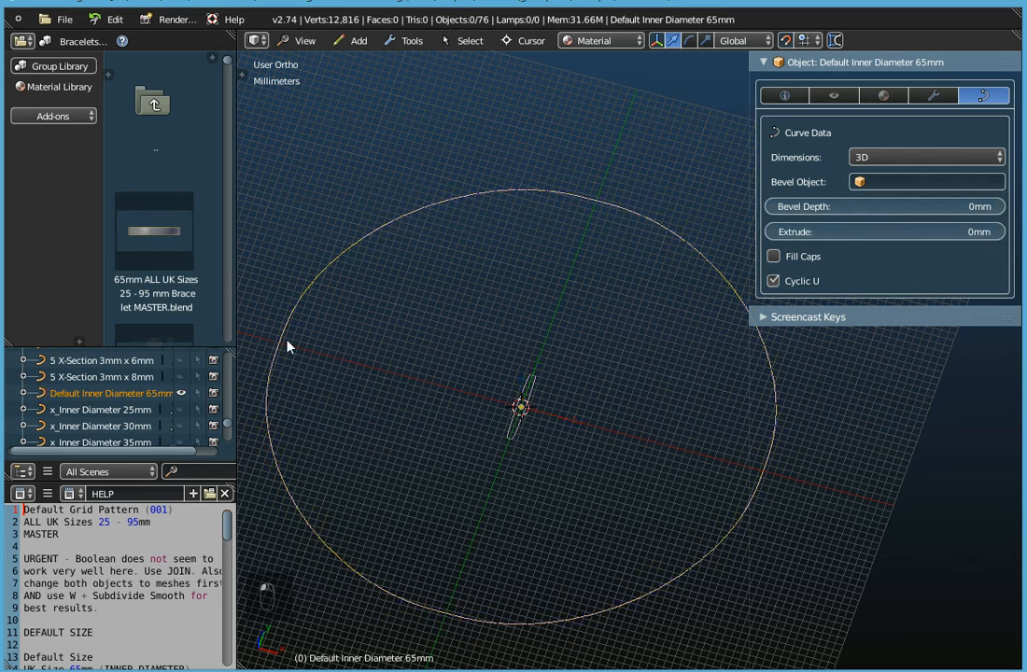
click(181, 393)
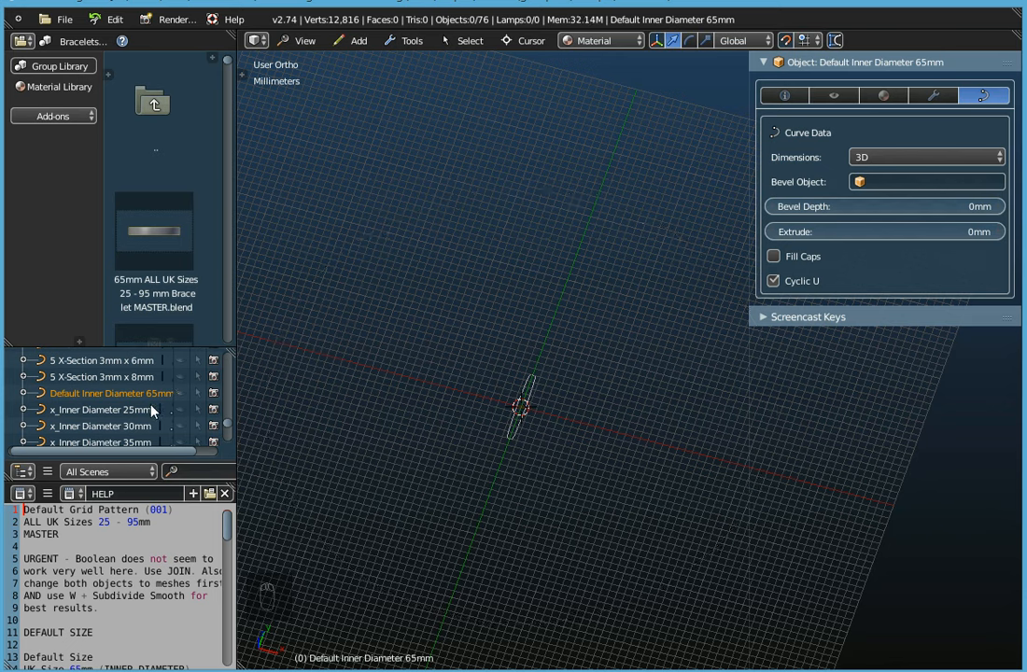
- Make the x_Inner Diameter 55mm curve visible and selectable, and bevel it with 1 X-Section 1mm x 10mm
scroll(149, 410, down, 5)
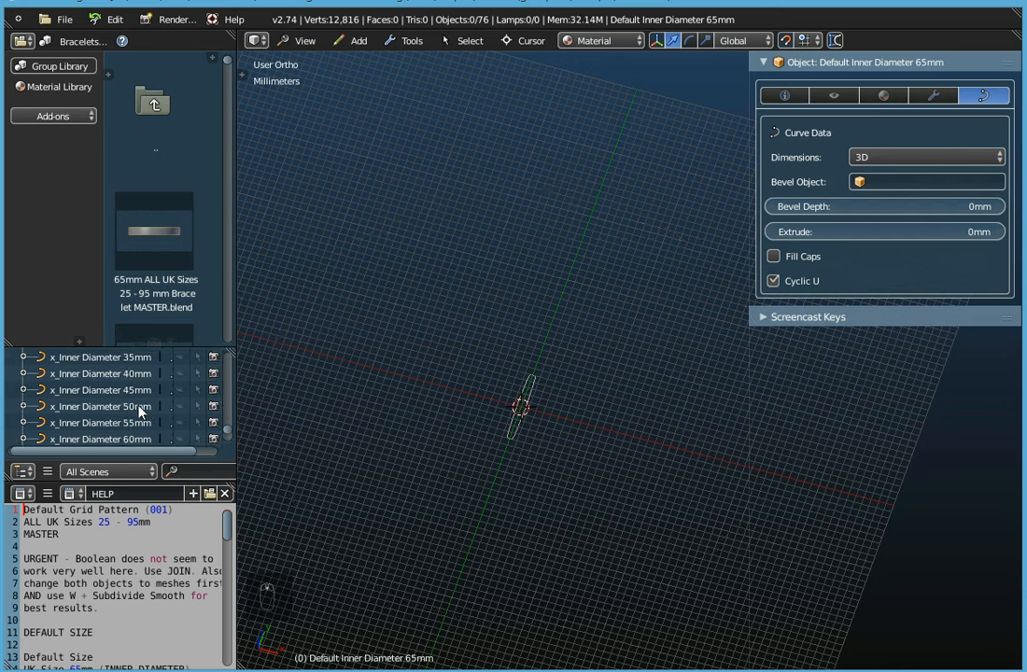
click(99, 424)
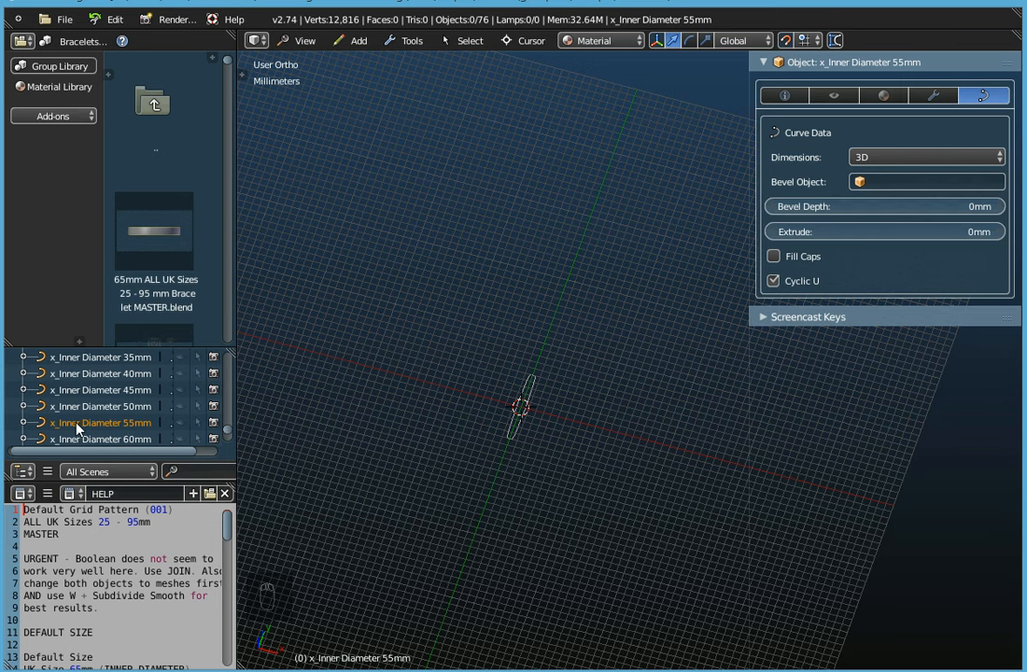
click(179, 422)
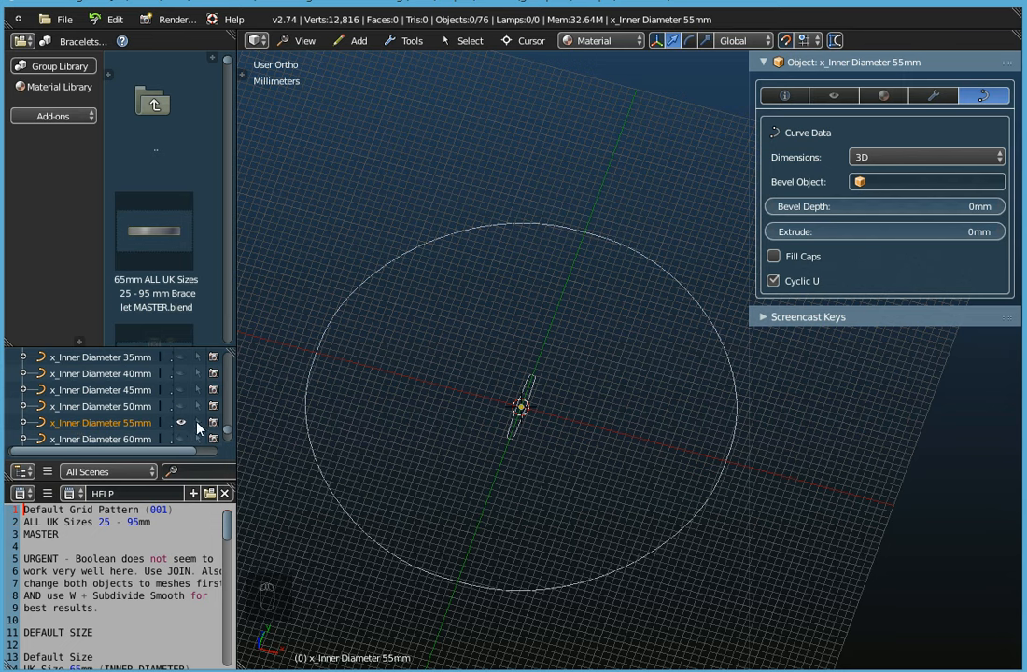
right_click(401, 260)
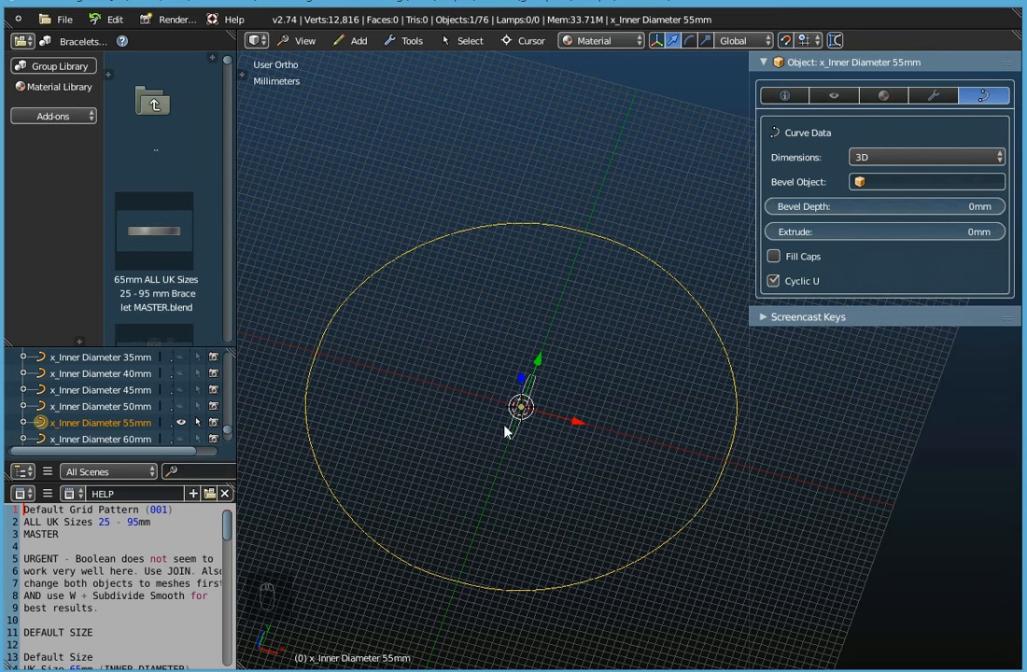
click(916, 181)
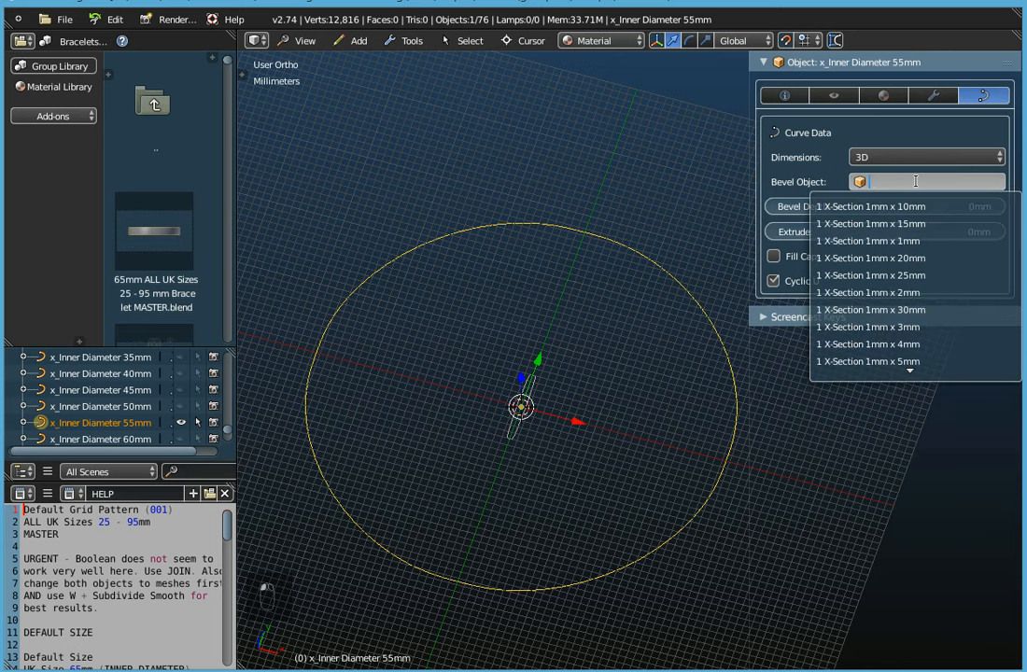
click(854, 205)
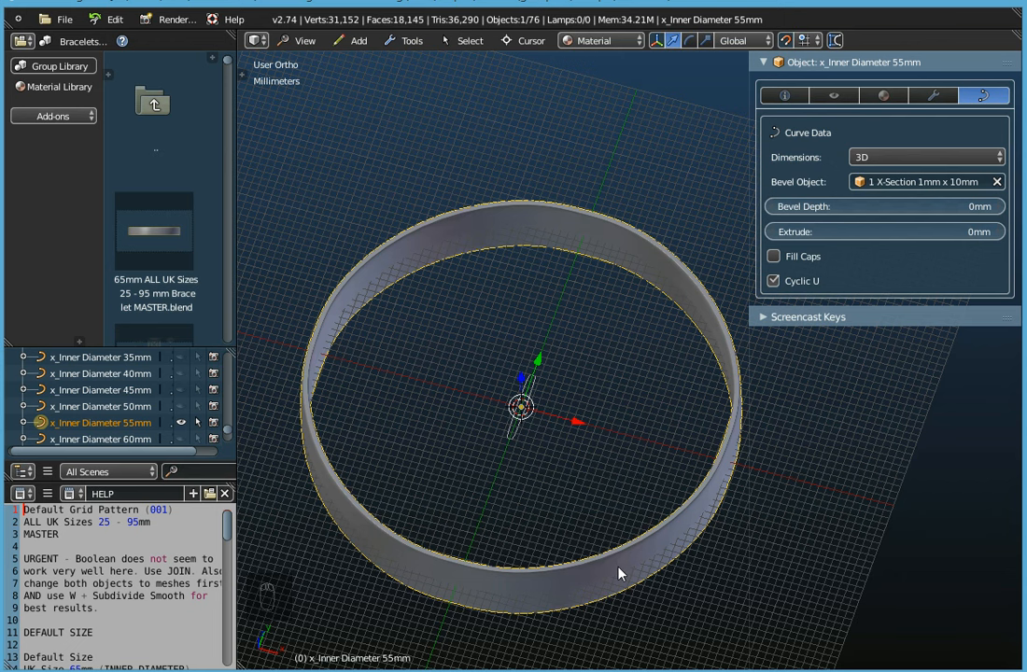
- Select the 1 X-Section 1mm x 10mm curve in the viewport and enter Edit Mode on it in top view
middle_drag(619, 573, 628, 535)
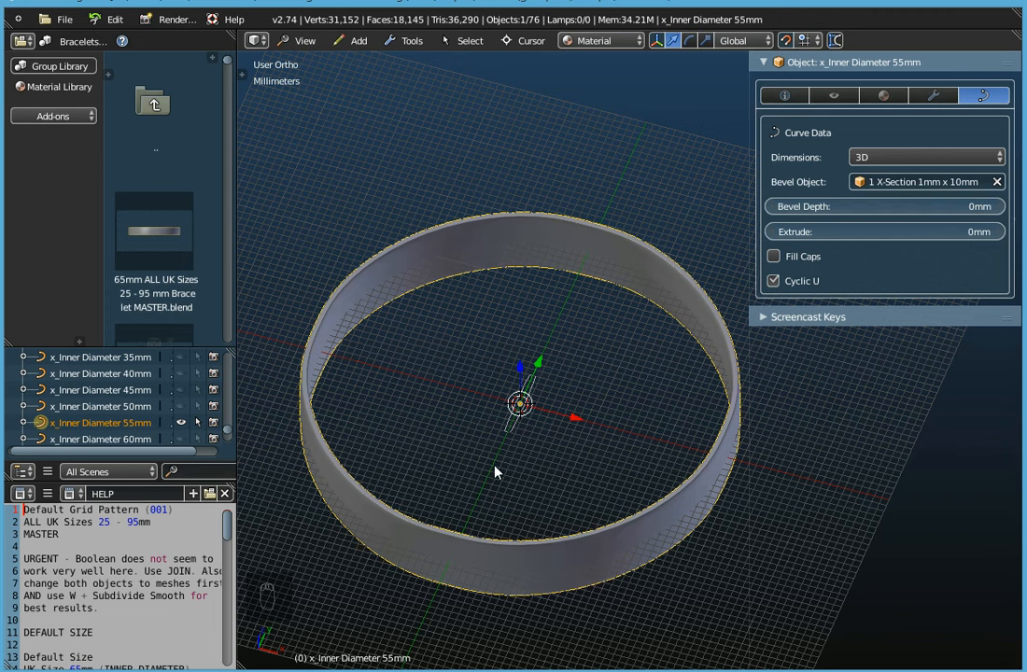
scroll(529, 439, up, 6)
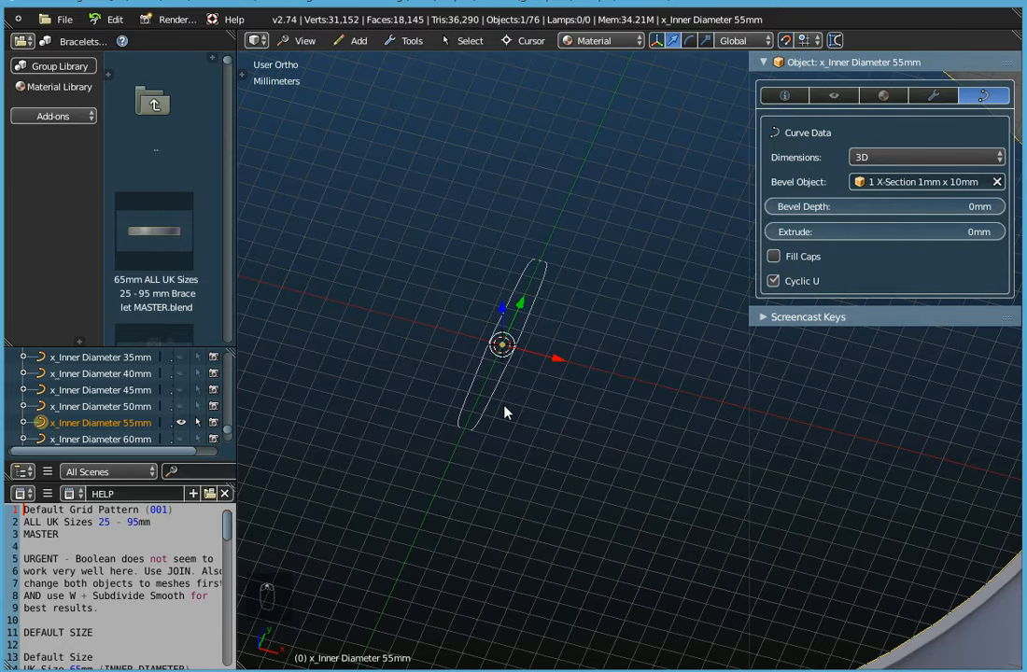
right_click(484, 366)
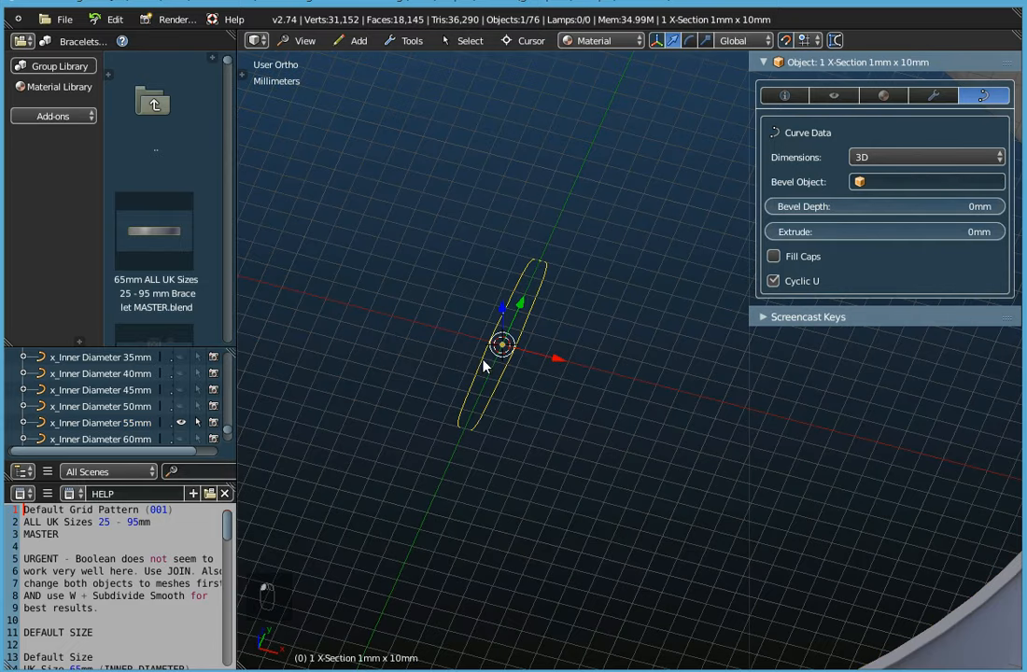
shift+middle_drag(541, 429, 623, 482)
click(301, 41)
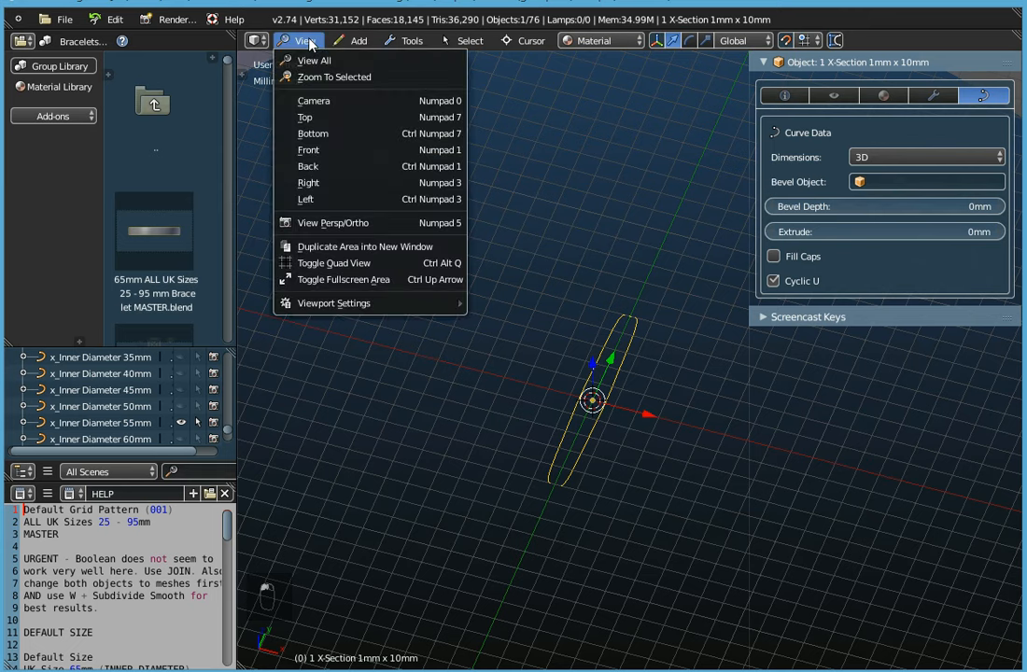
click(322, 118)
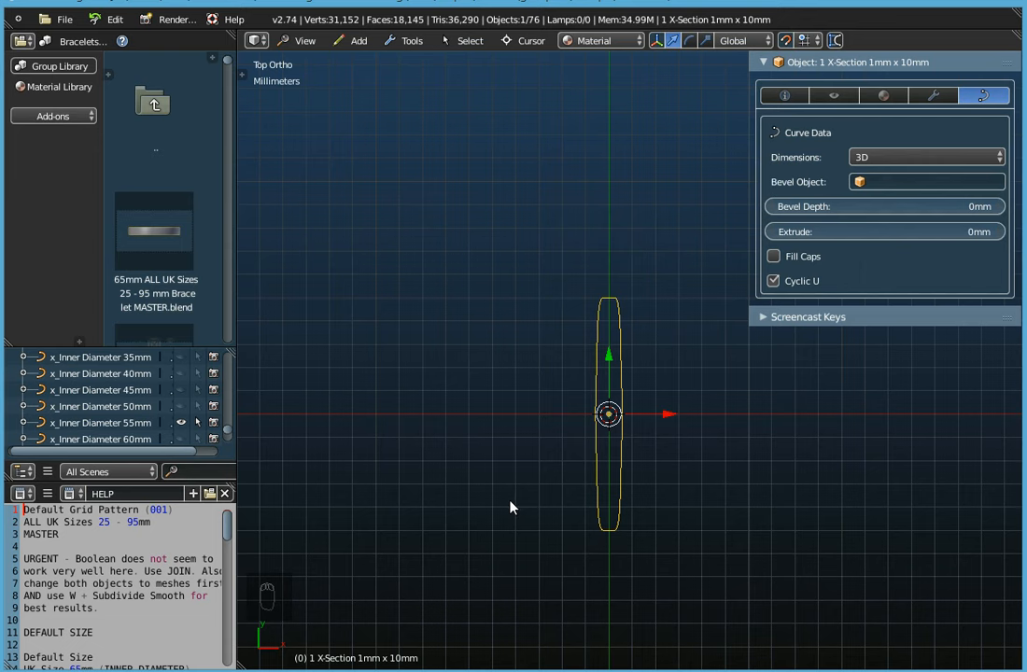
key(Tab)
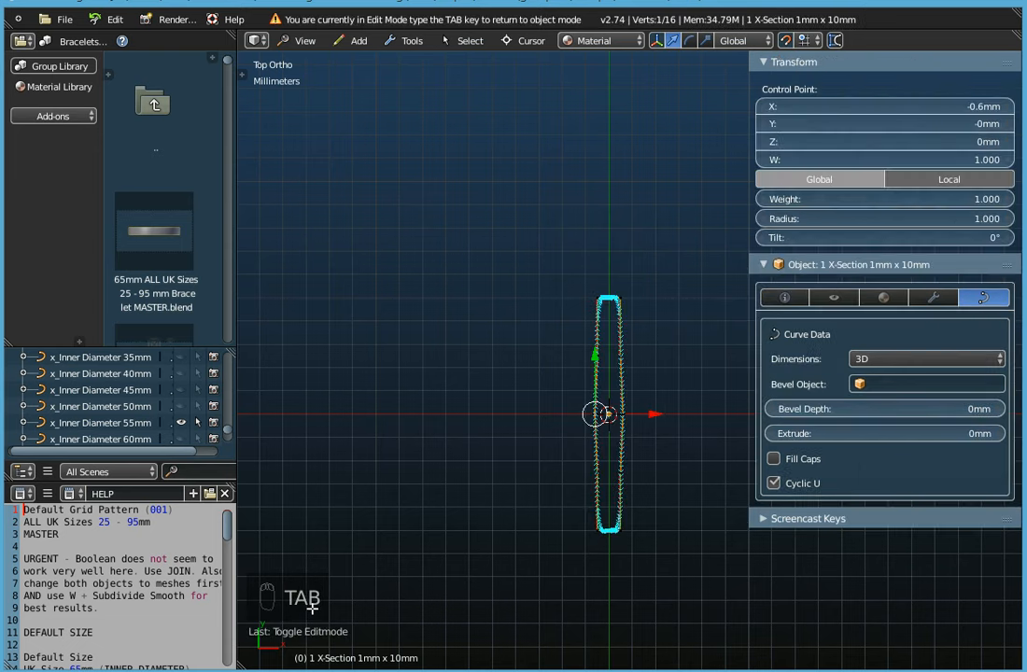
scroll(644, 435, up, 5)
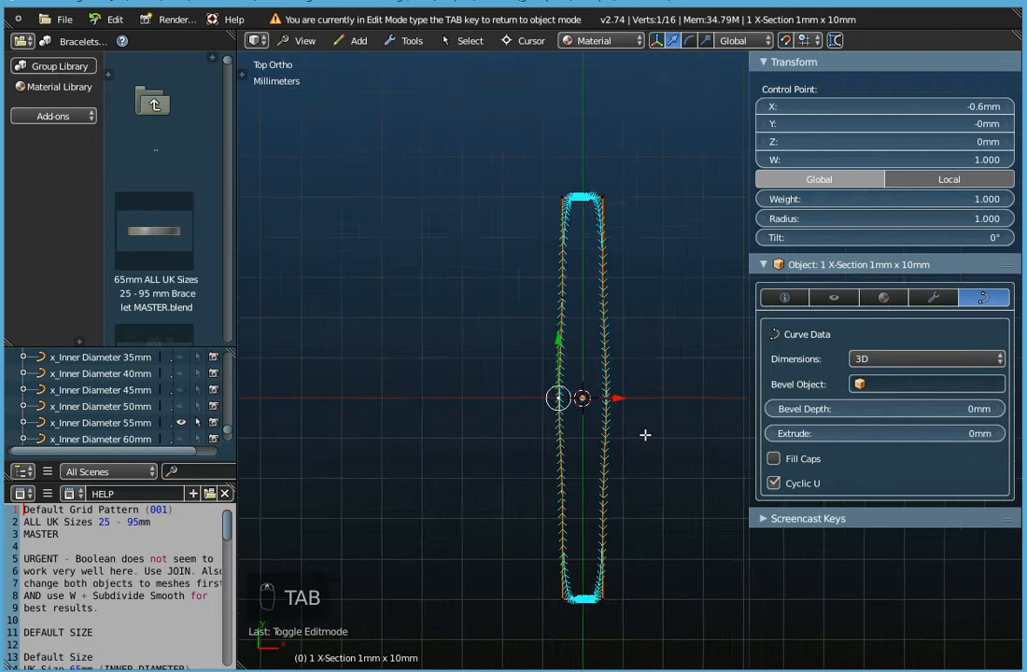
- Select the three middle control points along the negative-X side of the cross-section curve
right_click(537, 486)
right_click(520, 373)
right_click(522, 259)
right_click(526, 379)
right_click(527, 515)
right_click(526, 383)
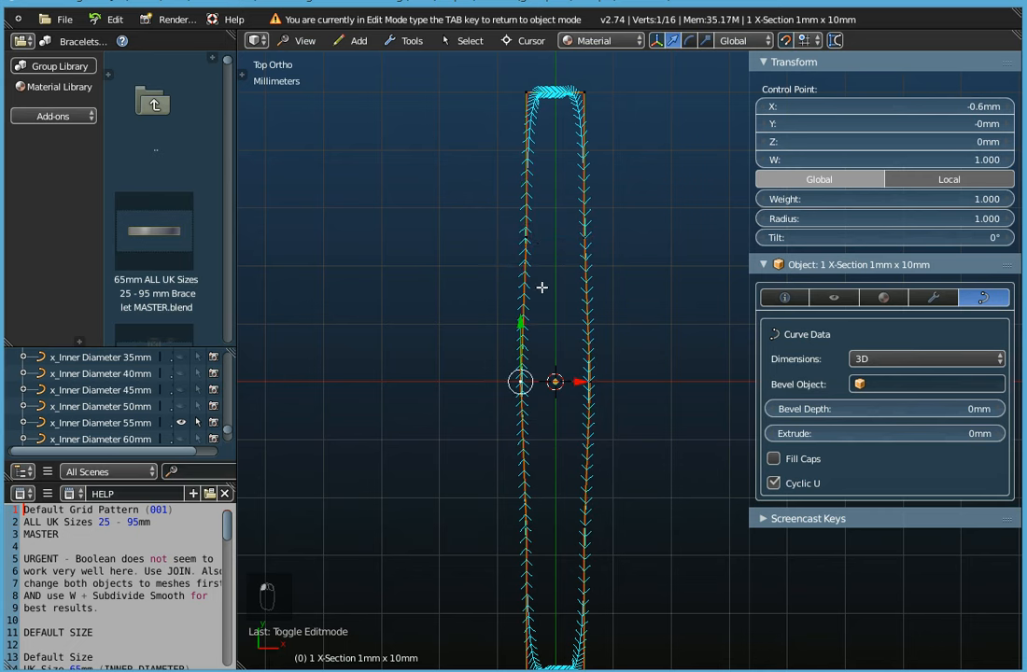
right_click(528, 233)
shift+right_click(523, 374)
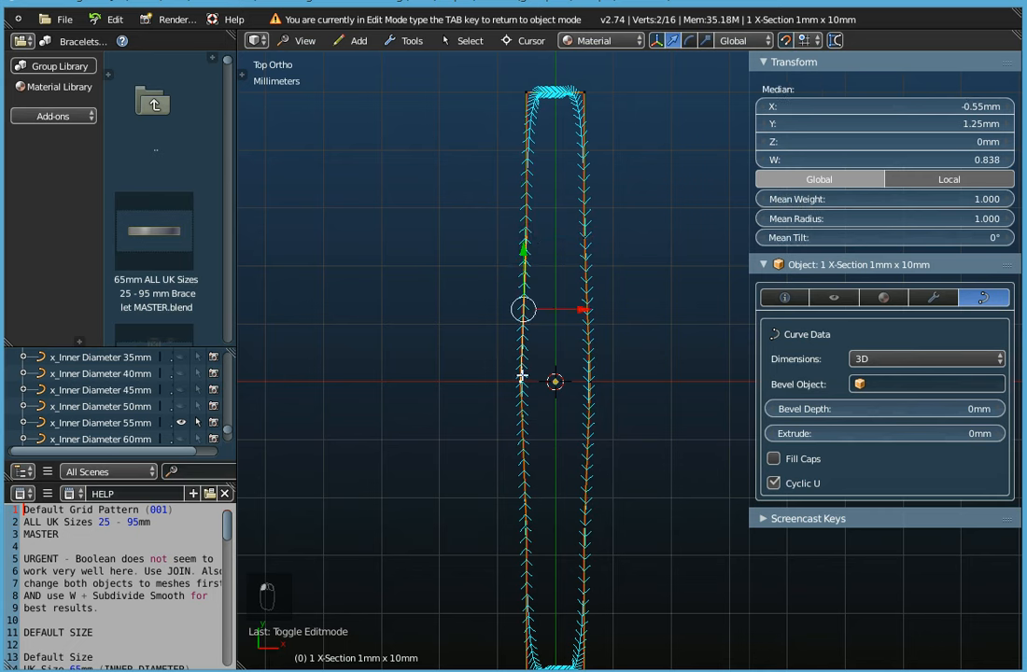
shift+right_click(525, 504)
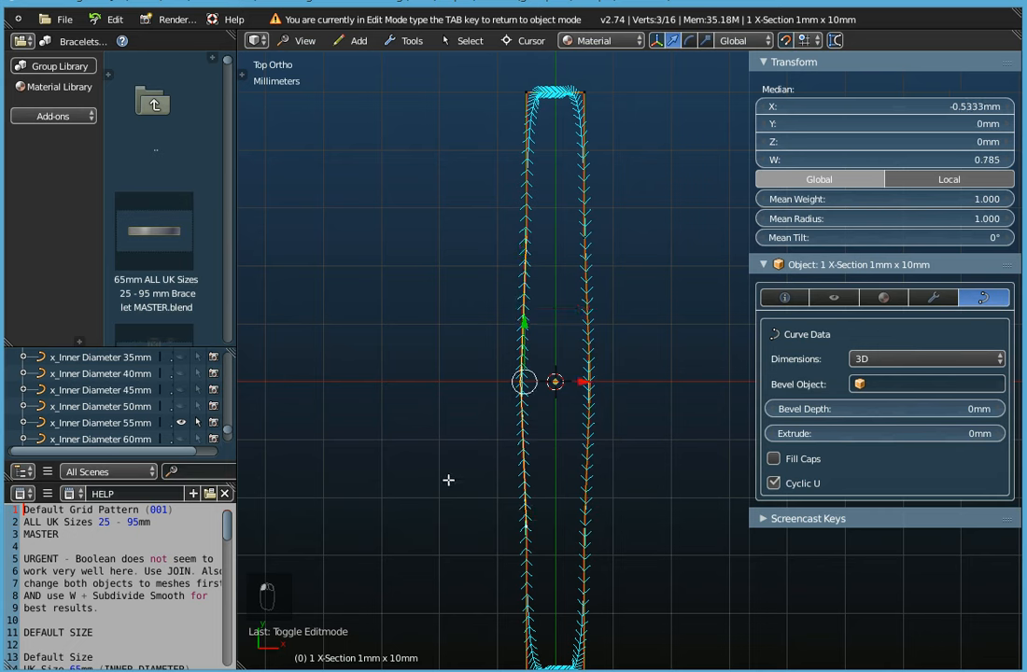
- Move the three selected control points -1 mm along X using smooth proportional editing with a proportional size of 0.75
click(582, 380)
drag(581, 380, 553, 380)
scroll(553, 380, up, 6)
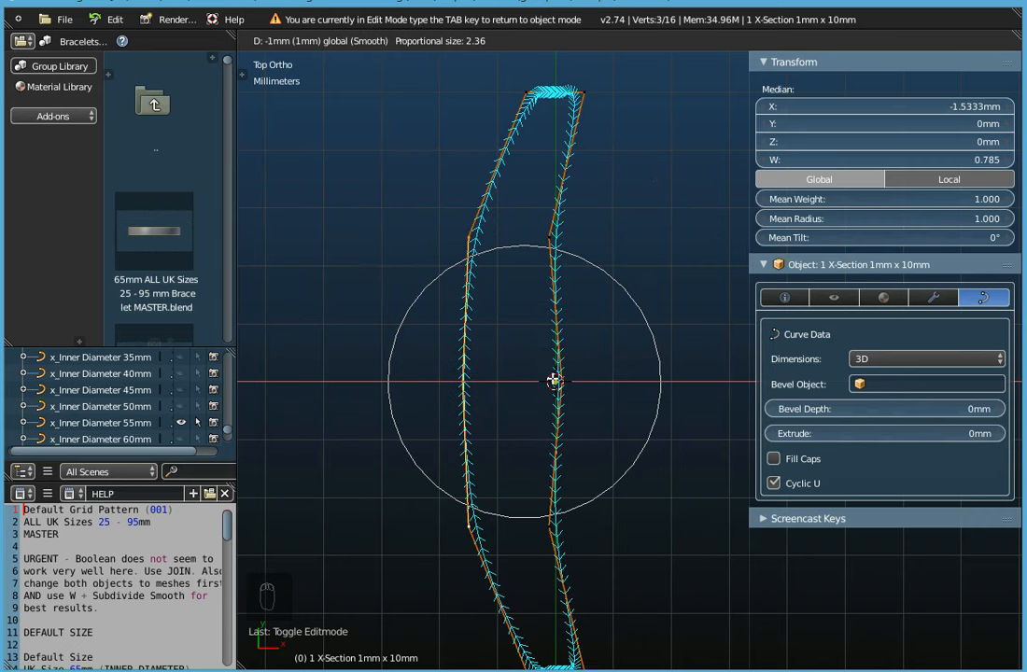
scroll(553, 380, up, 4)
scroll(553, 380, up, 7)
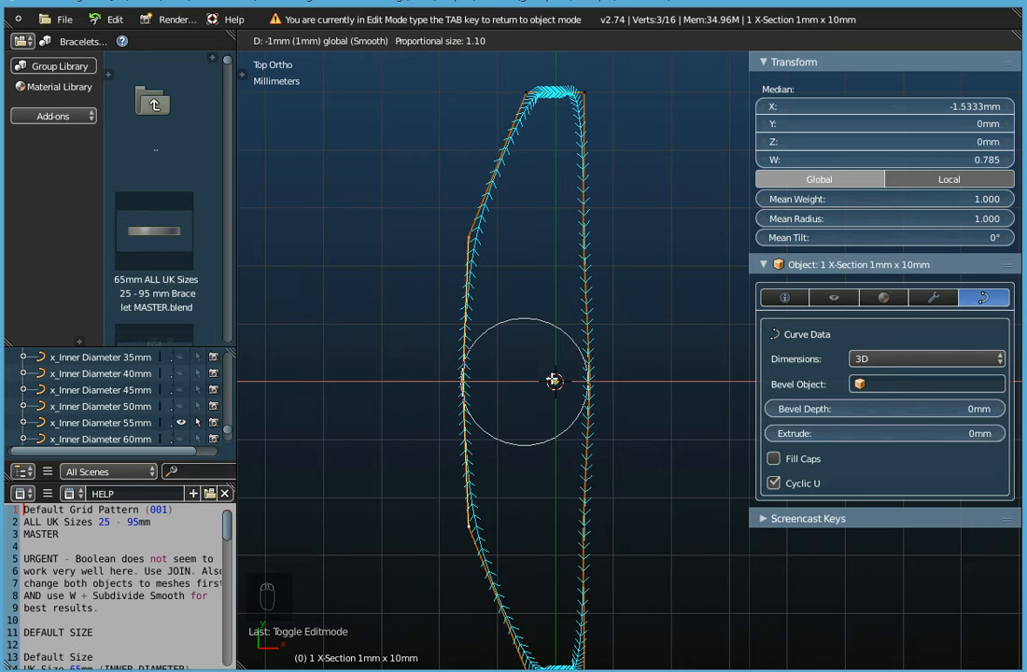
scroll(554, 380, down, 9)
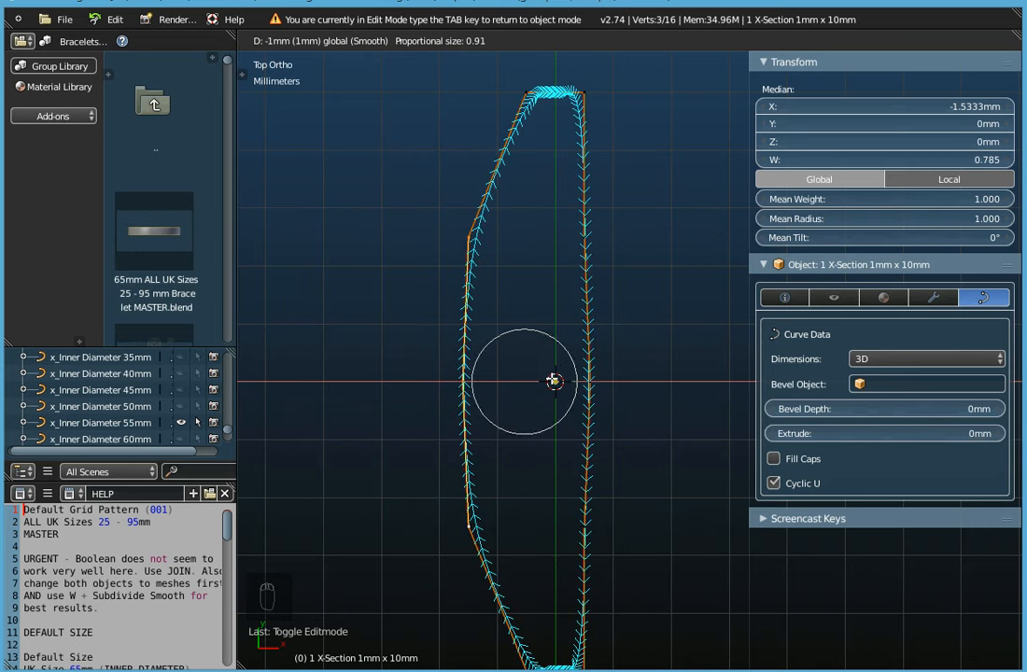
scroll(554, 380, up, 5)
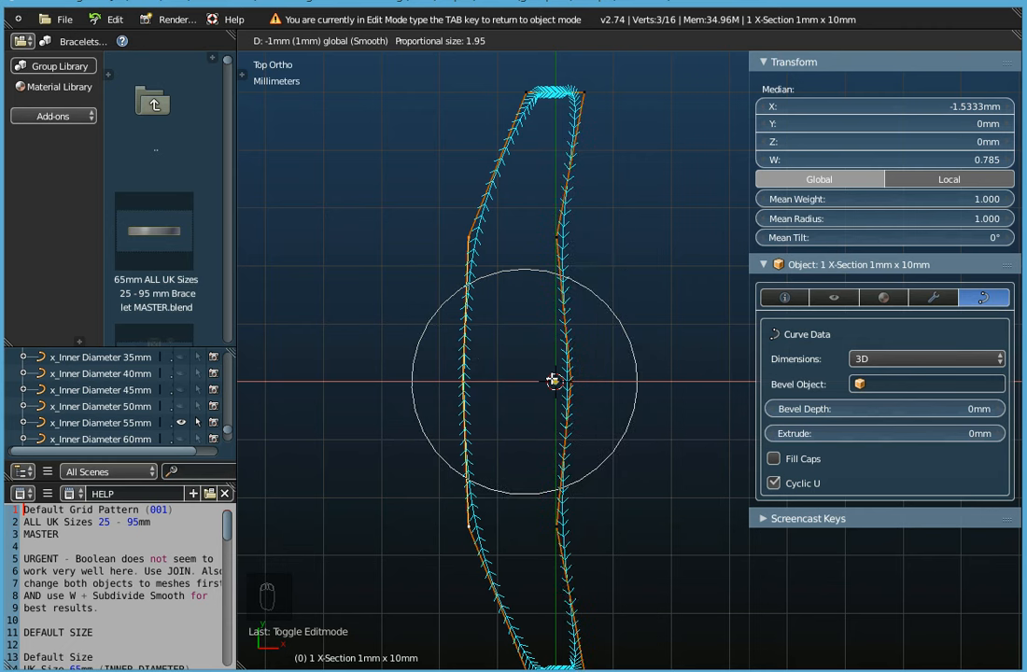
scroll(554, 379, down, 5)
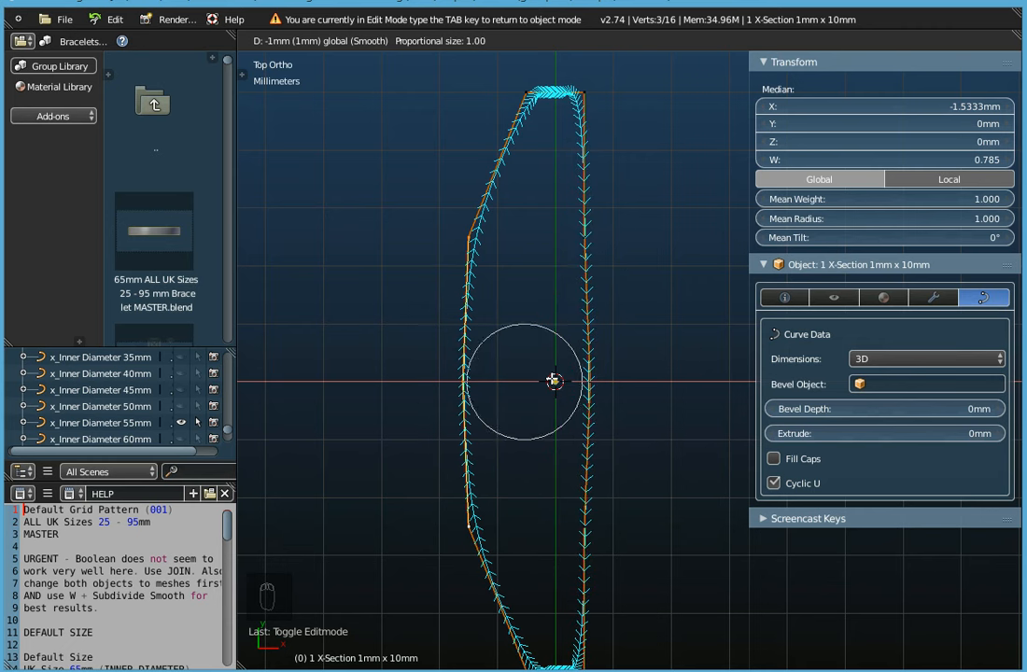
scroll(554, 380, down, 3)
scroll(553, 380, up, 5)
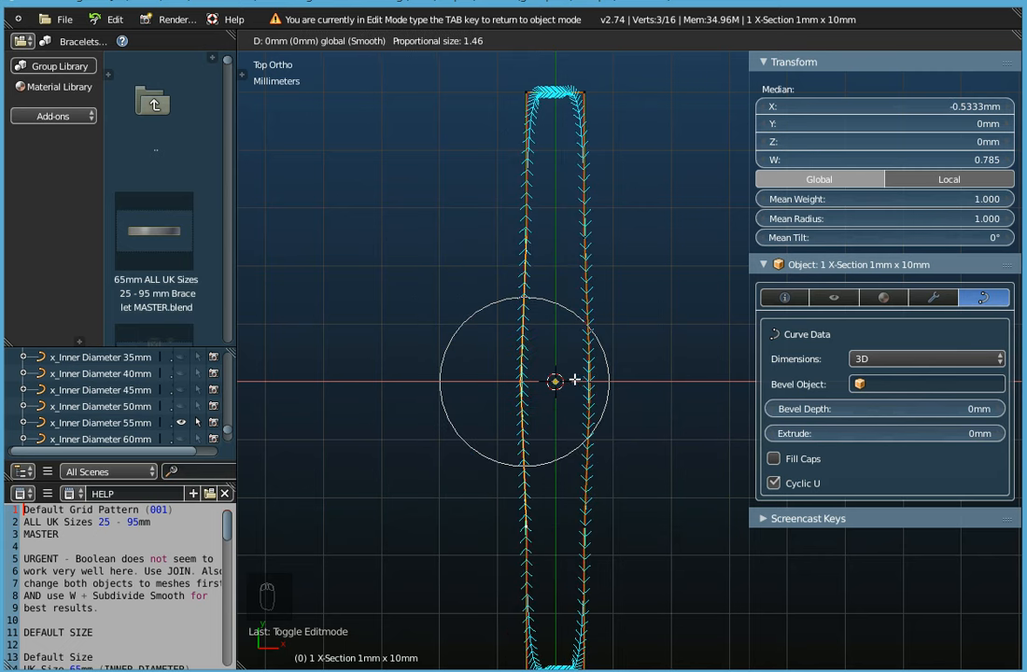
scroll(565, 378, up, 8)
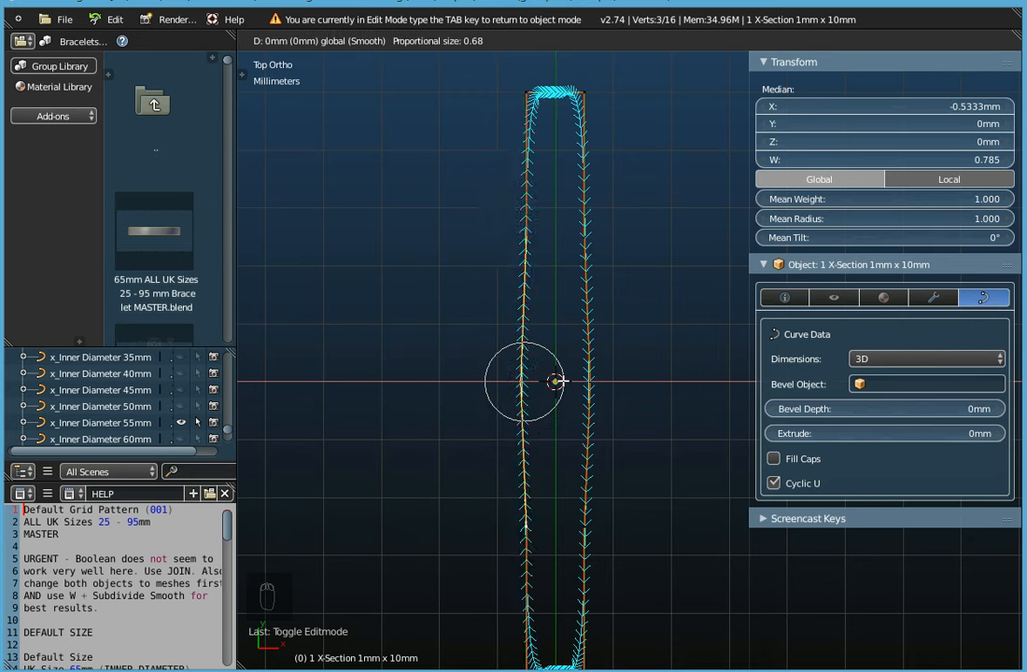
scroll(548, 378, down, 7)
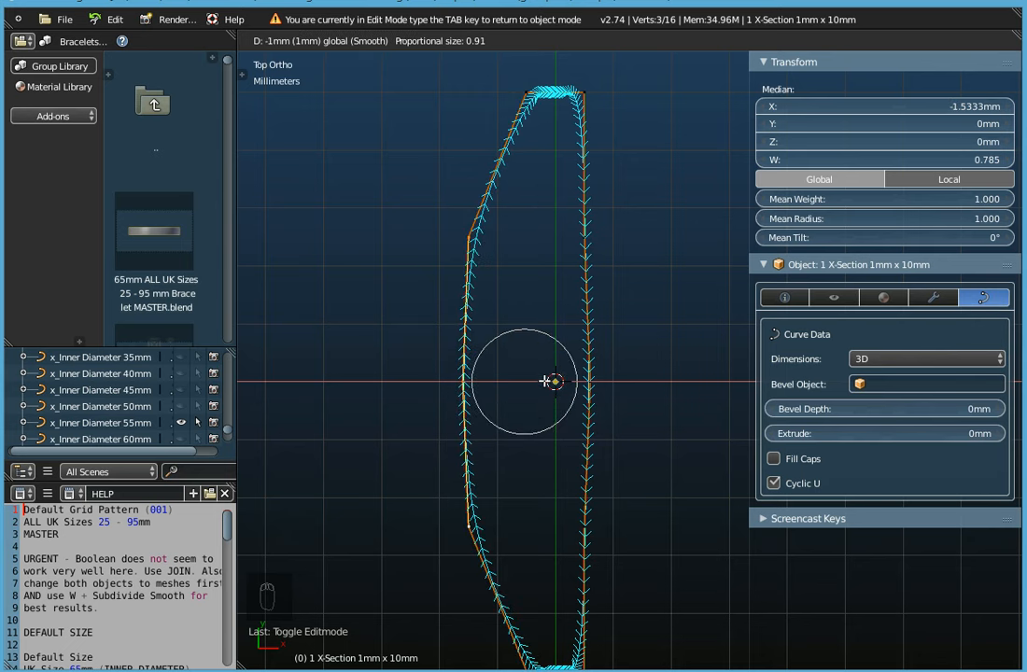
scroll(548, 381, down, 5)
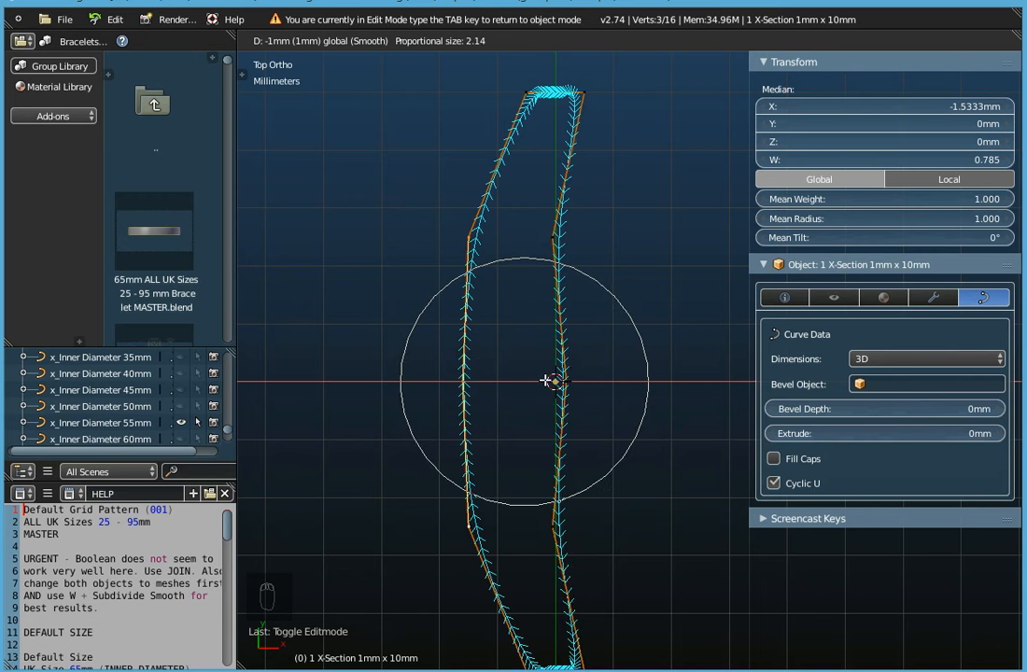
scroll(557, 388, up, 11)
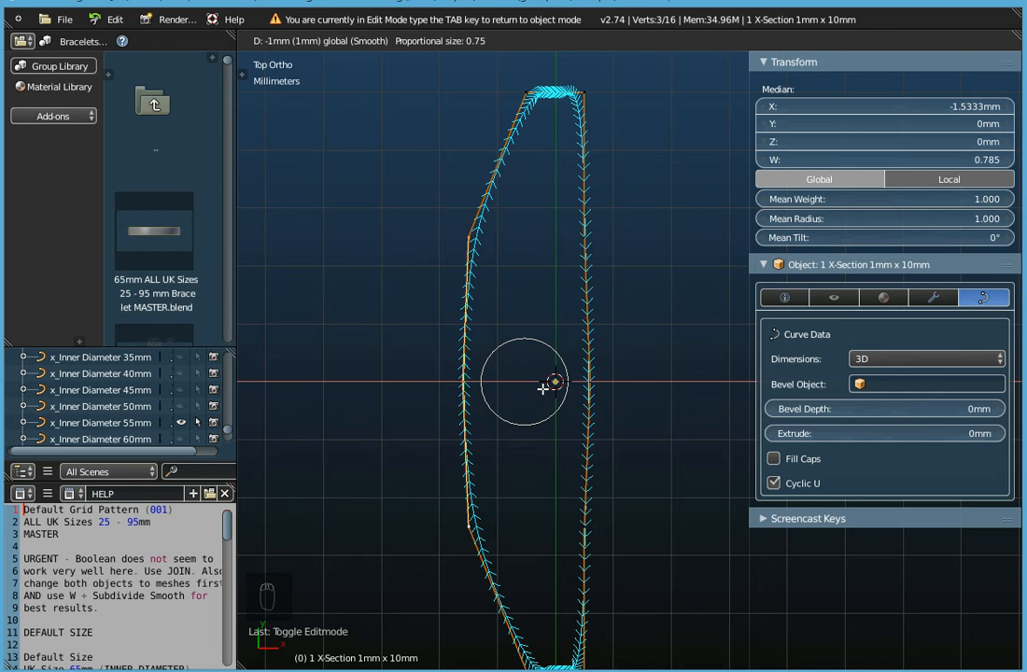
click(543, 388)
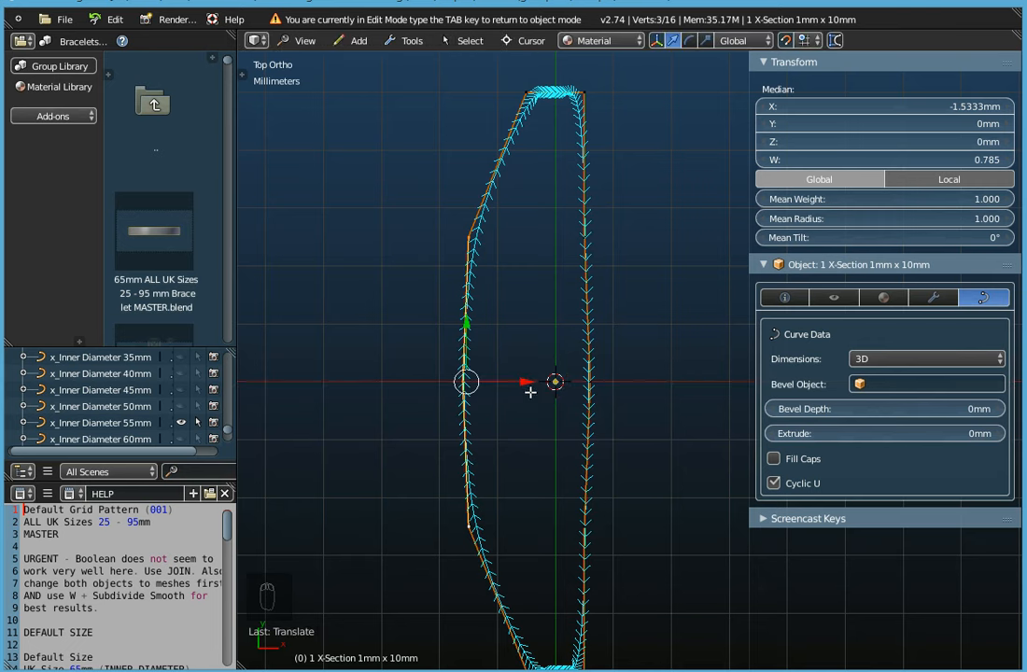
- Move only the central control point of the bulged side about -0.44 mm along X, with a proportional size of 1.33
right_click(469, 525)
right_click(471, 385)
right_click(472, 234)
right_click(473, 389)
drag(520, 382, 464, 379)
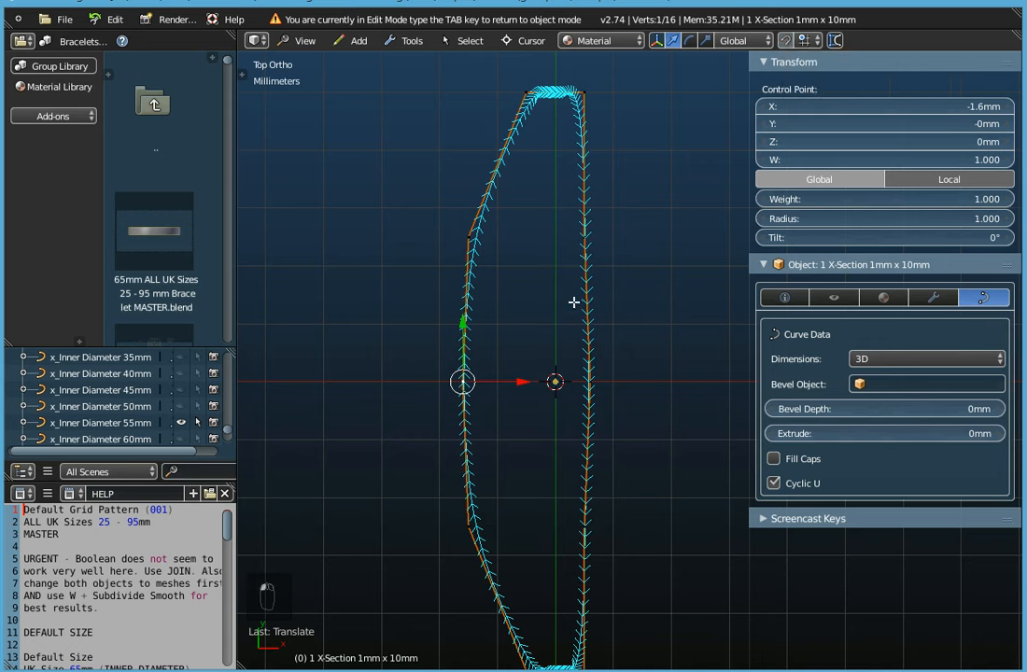
key(g)
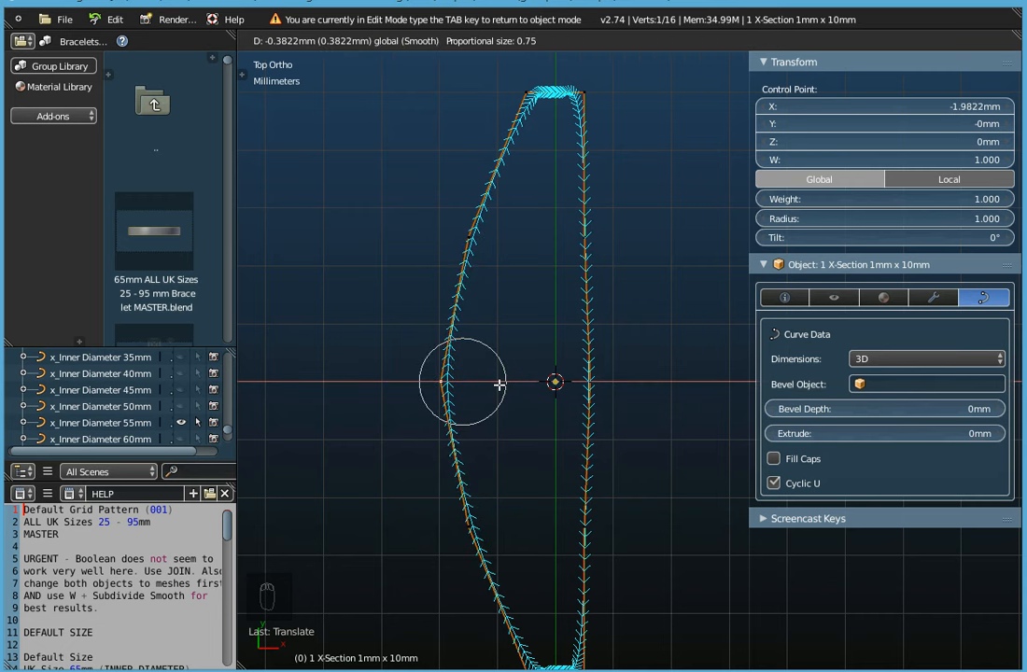
scroll(499, 385, down, 4)
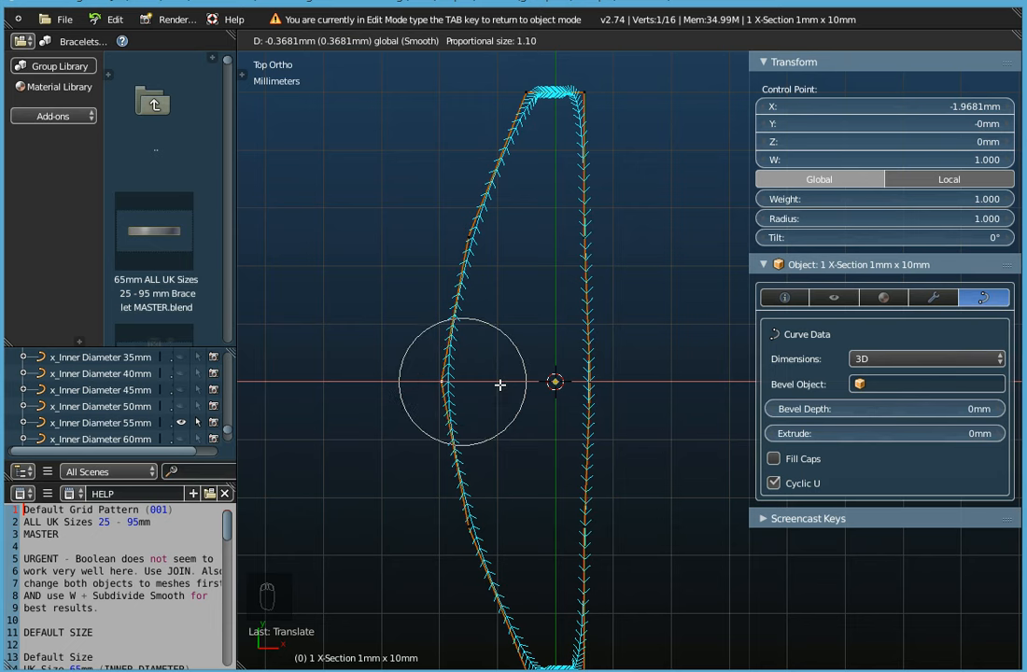
scroll(499, 384, down, 2)
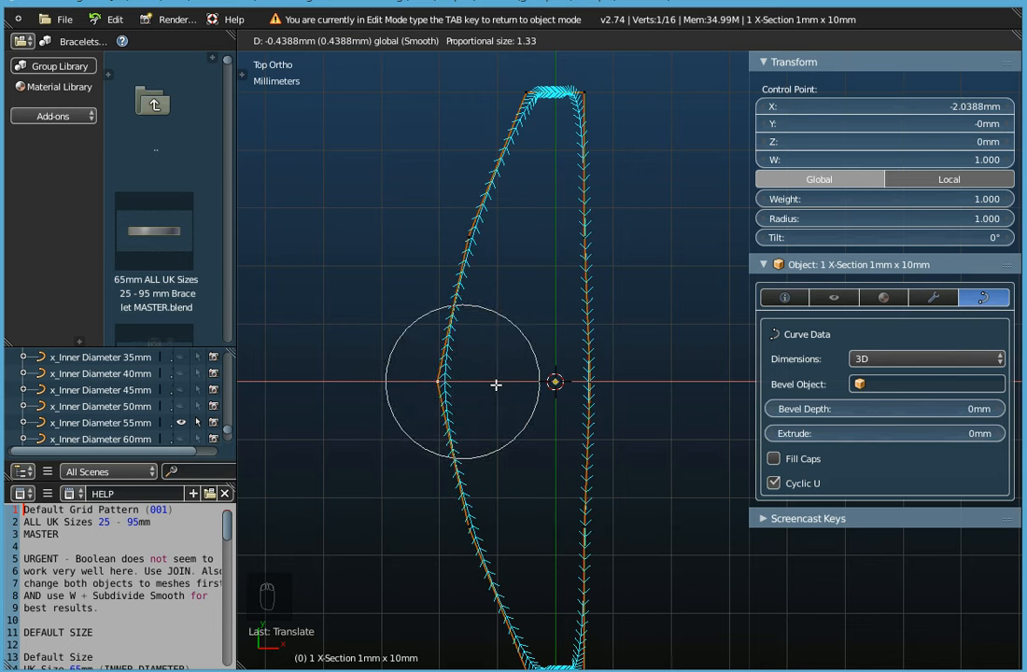
click(495, 383)
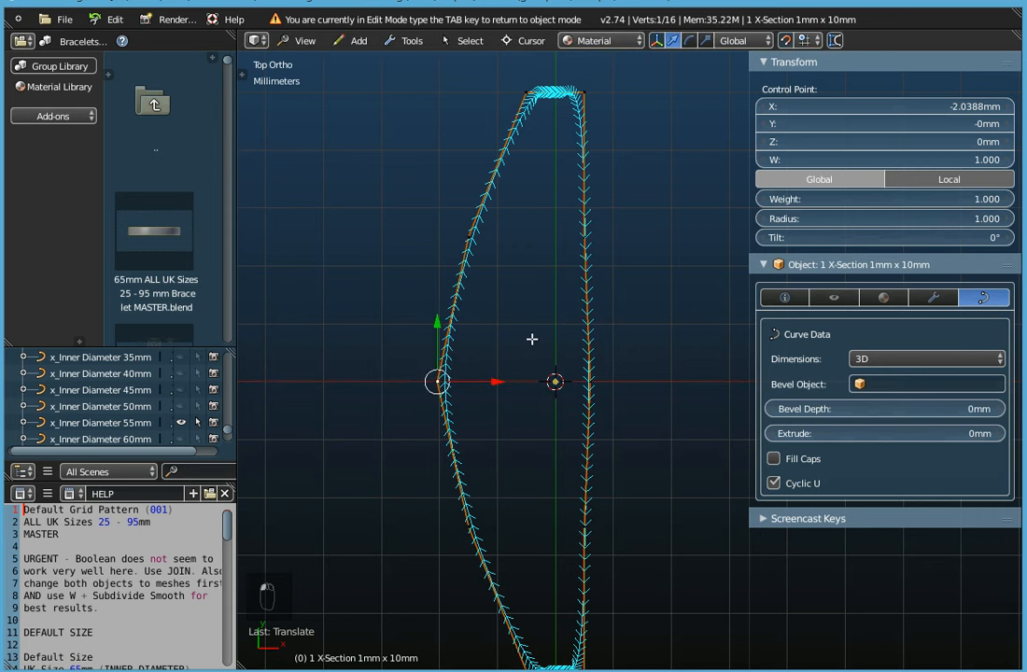
- Examine the reshaped bracelet from several angles and return the cross-section curve to Object Mode
scroll(532, 339, down, 3)
scroll(532, 338, down, 3)
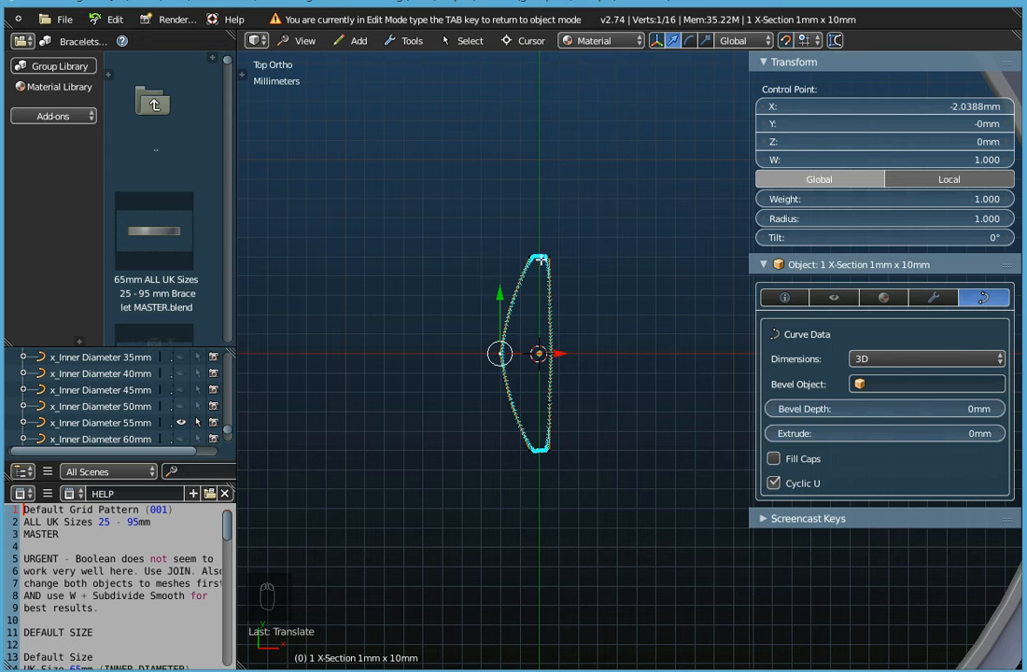
scroll(519, 353, down, 3)
scroll(519, 353, down, 2)
middle_drag(493, 433, 419, 452)
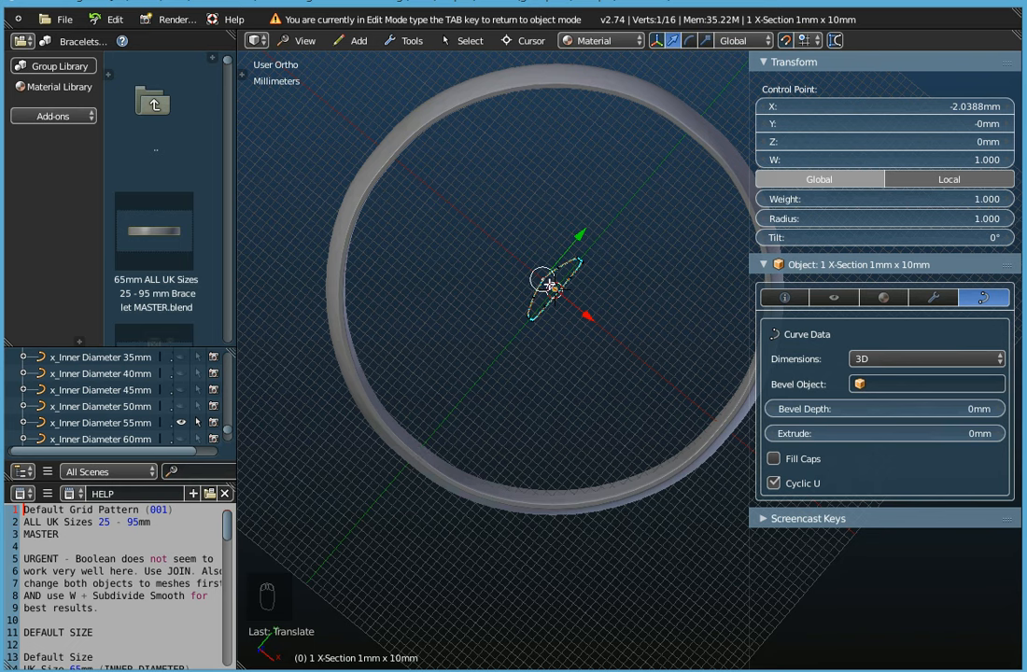
middle_drag(465, 410, 458, 317)
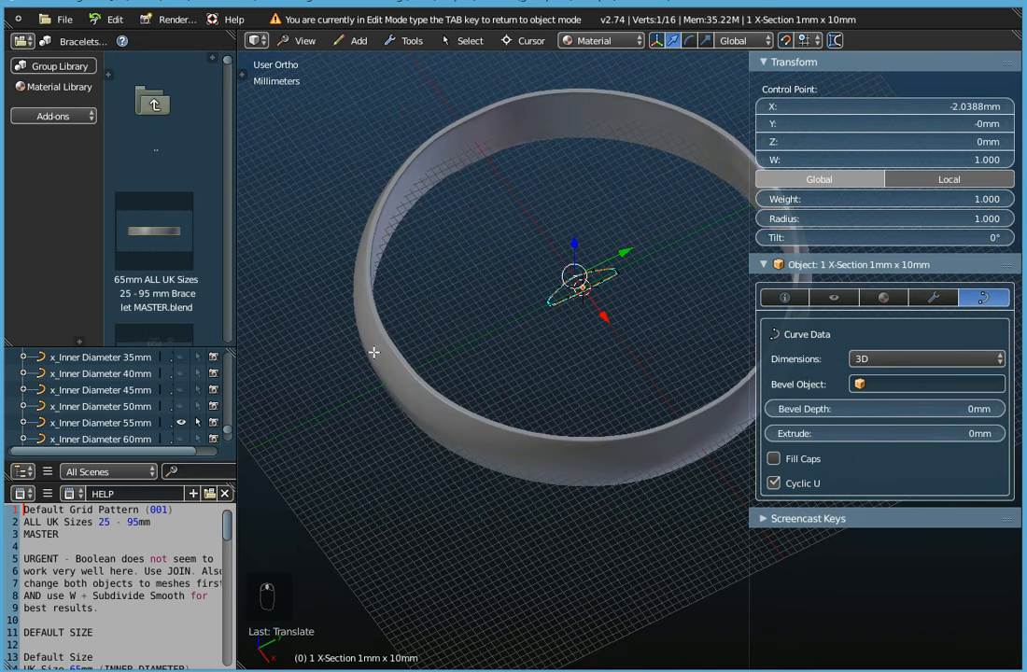
middle_drag(394, 402, 488, 373)
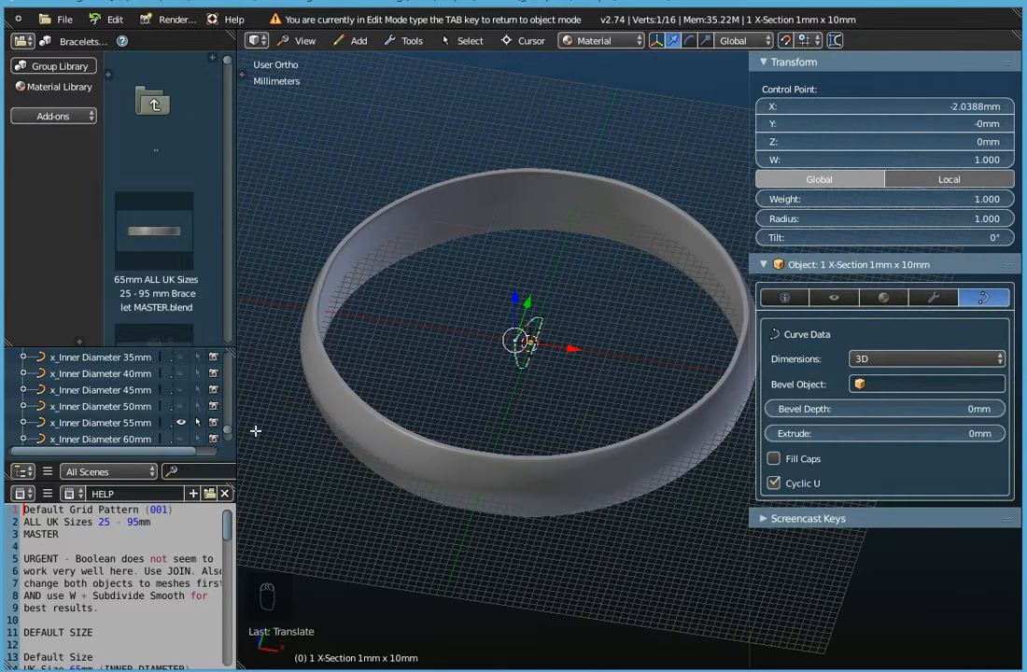
scroll(93, 411, up, 8)
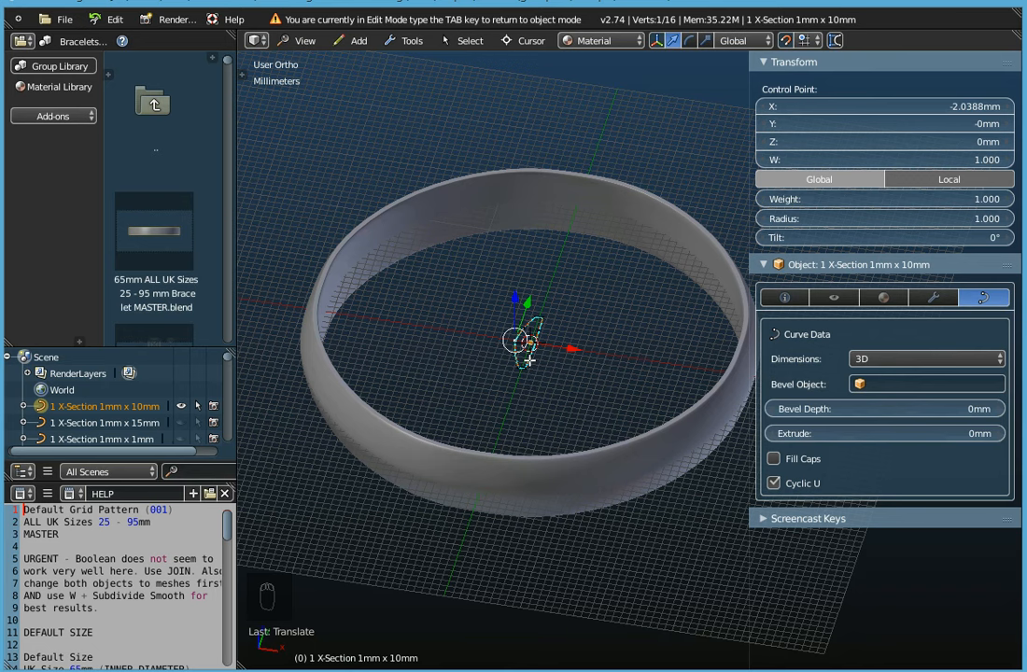
key(Tab)
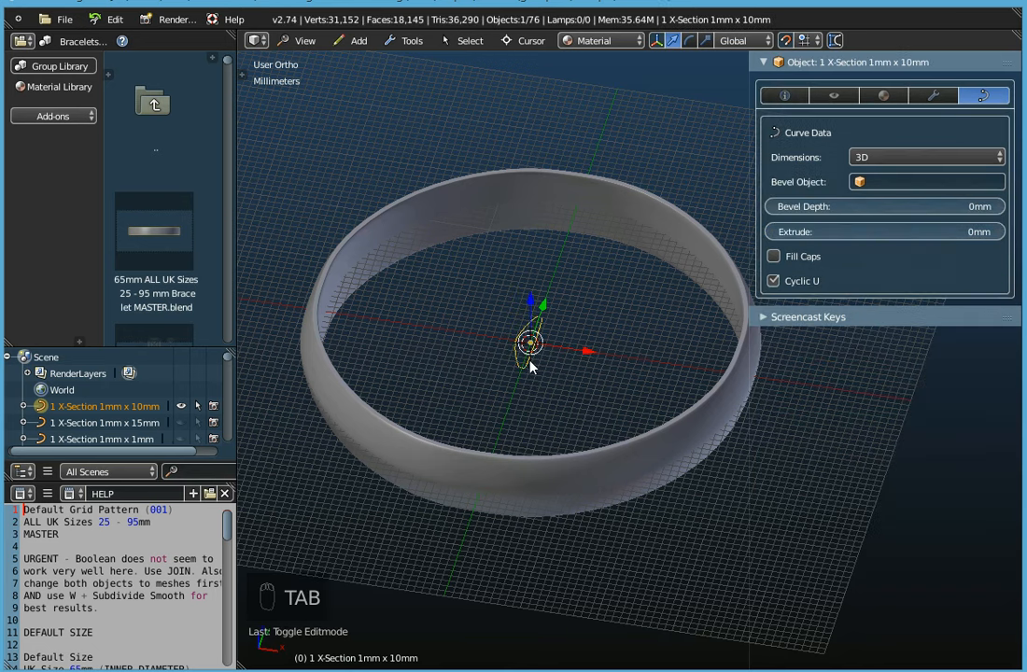
middle_drag(514, 481, 528, 464)
middle_drag(516, 433, 416, 386)
scroll(494, 449, down, 2)
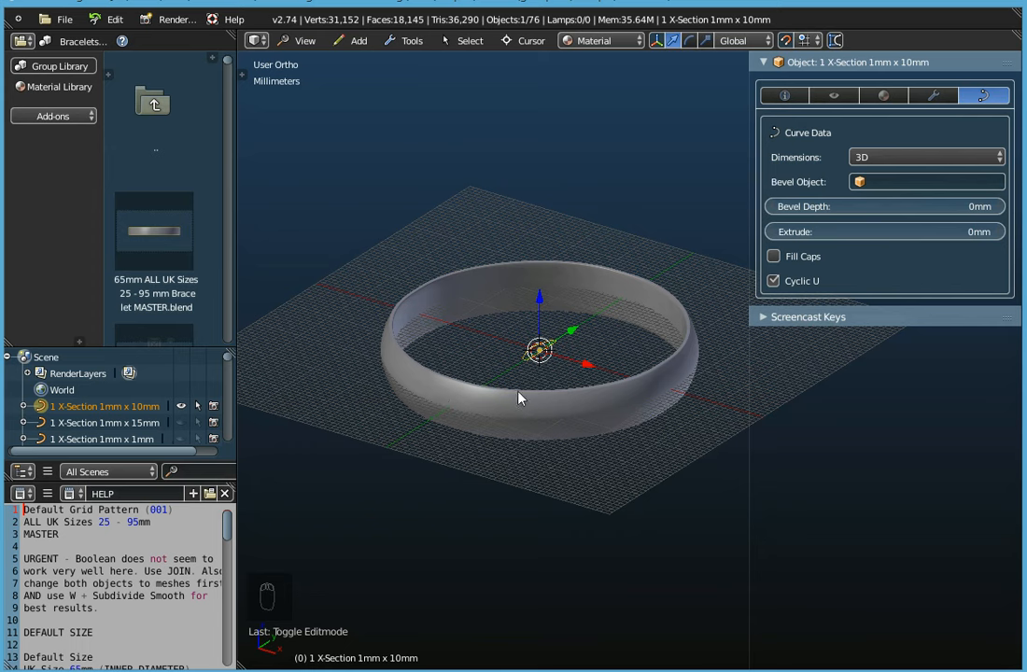
- Browse the Patterns - Parametric category of the group library for the Celtic Knot patterns
click(63, 69)
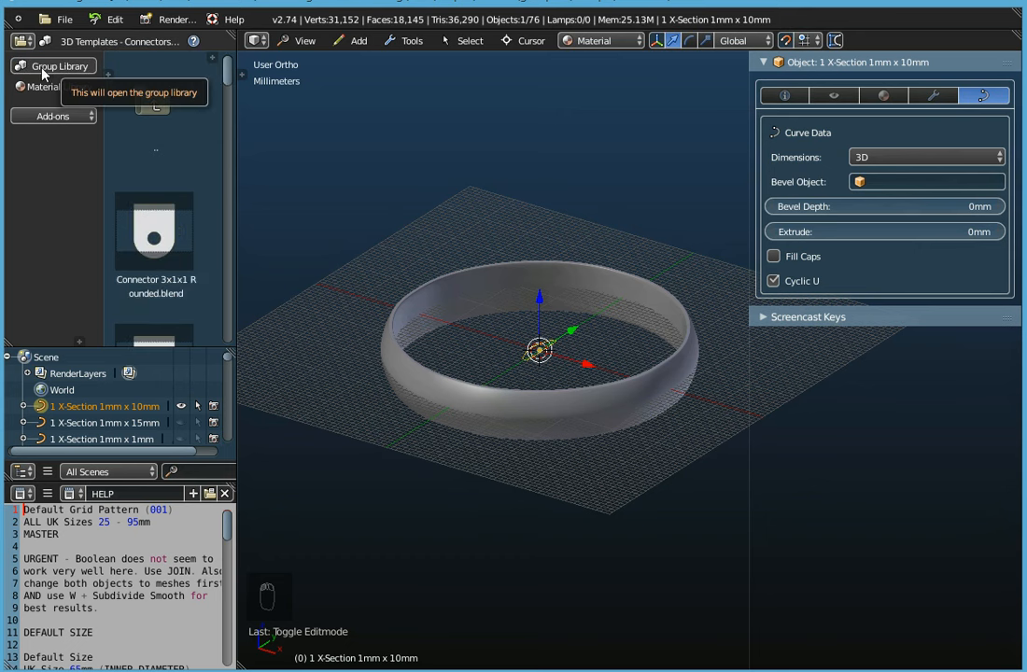
click(86, 43)
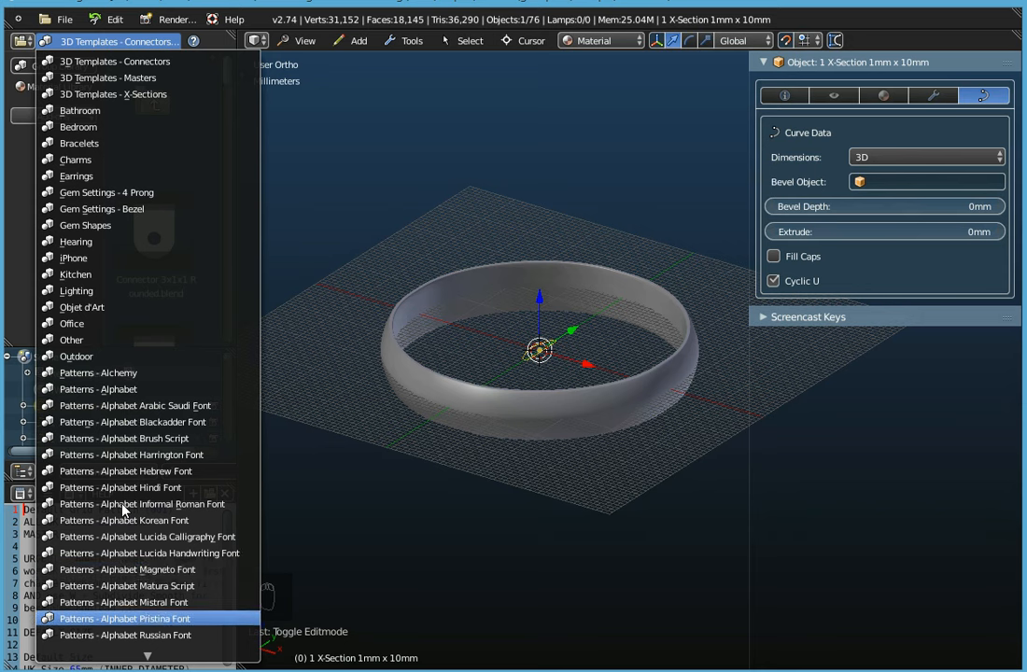
scroll(122, 509, down, 20)
scroll(122, 509, down, 6)
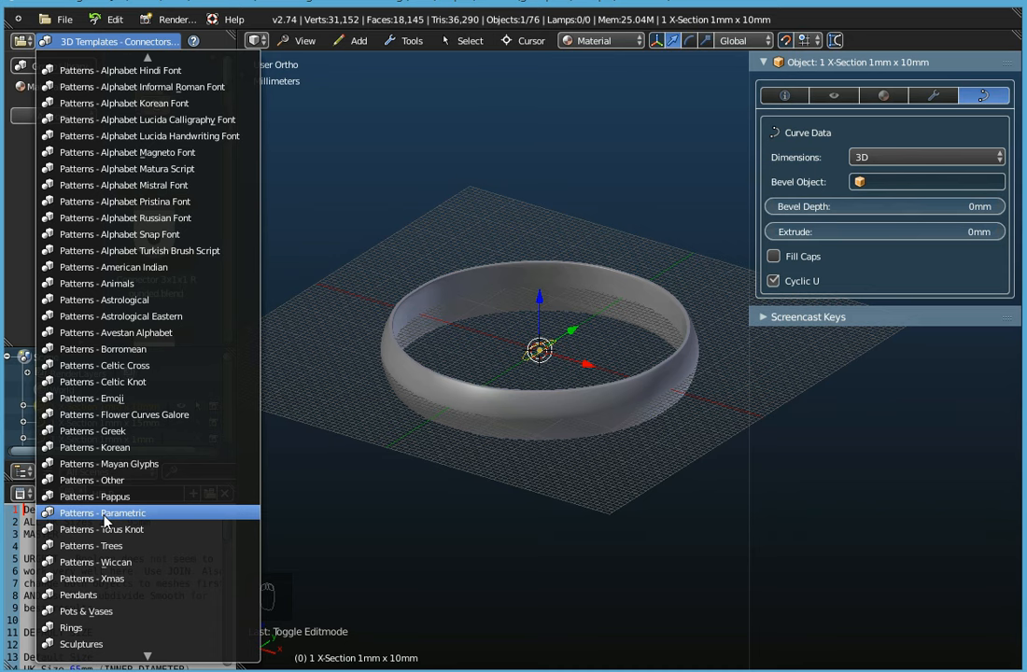
click(105, 513)
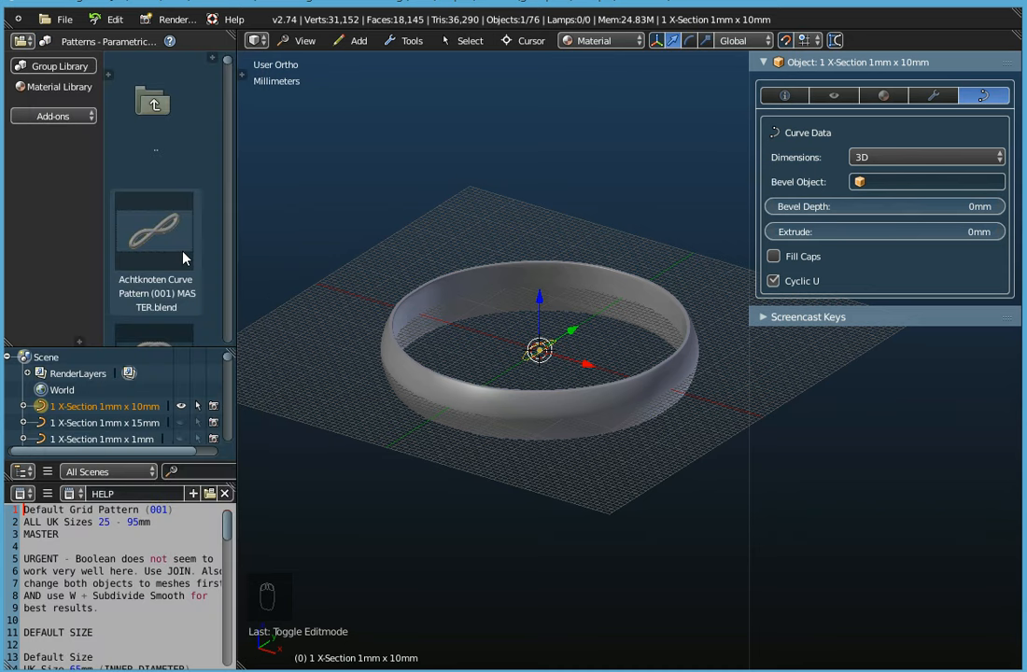
scroll(184, 259, down, 5)
scroll(184, 259, down, 4)
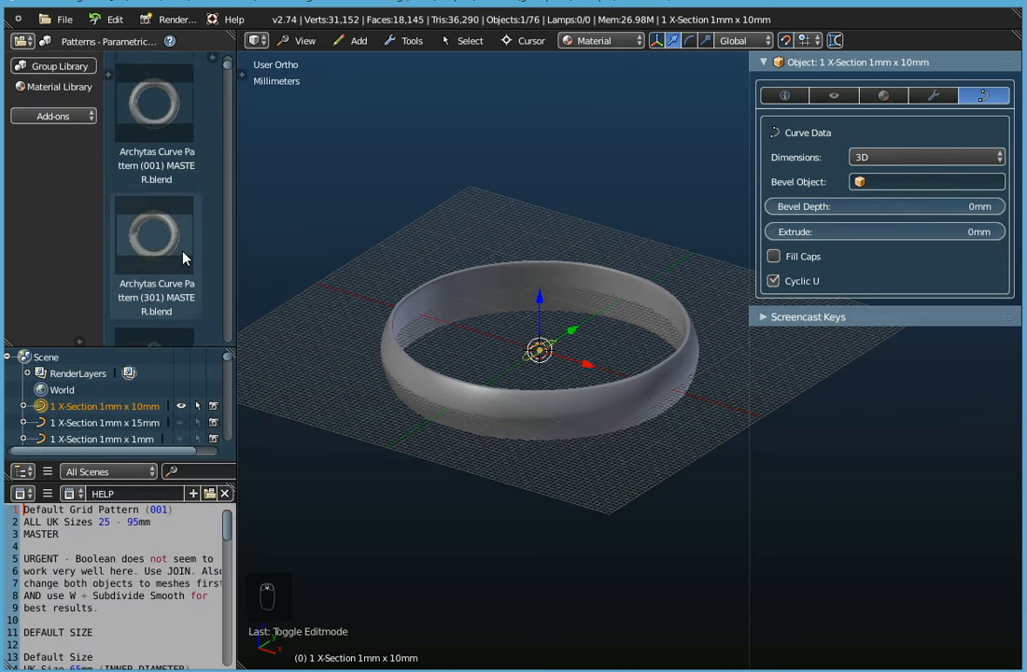
drag(229, 67, 231, 111)
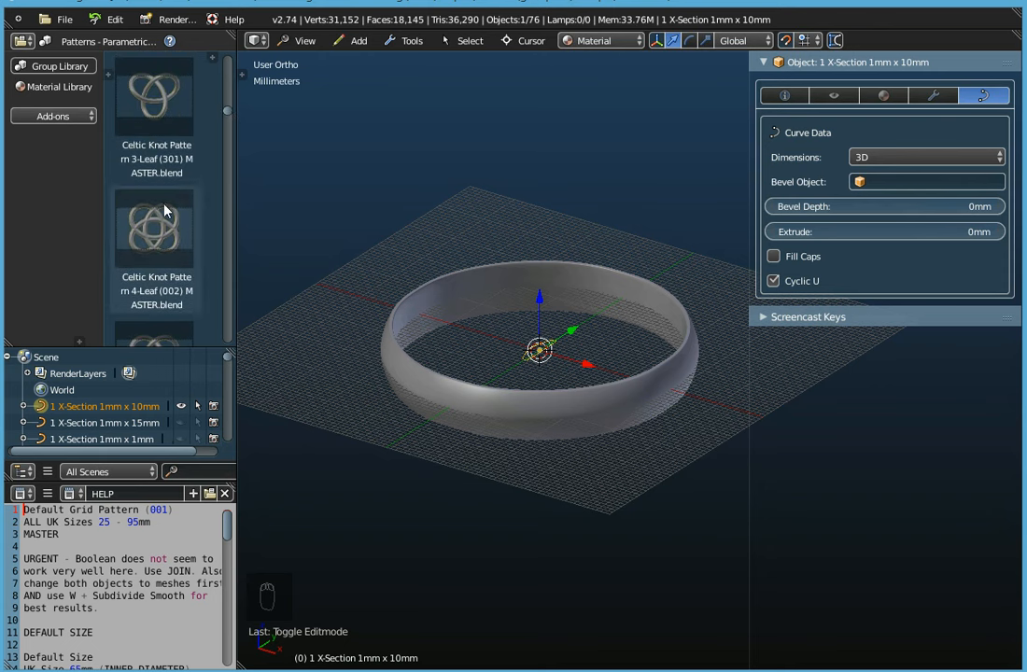
scroll(168, 205, down, 2)
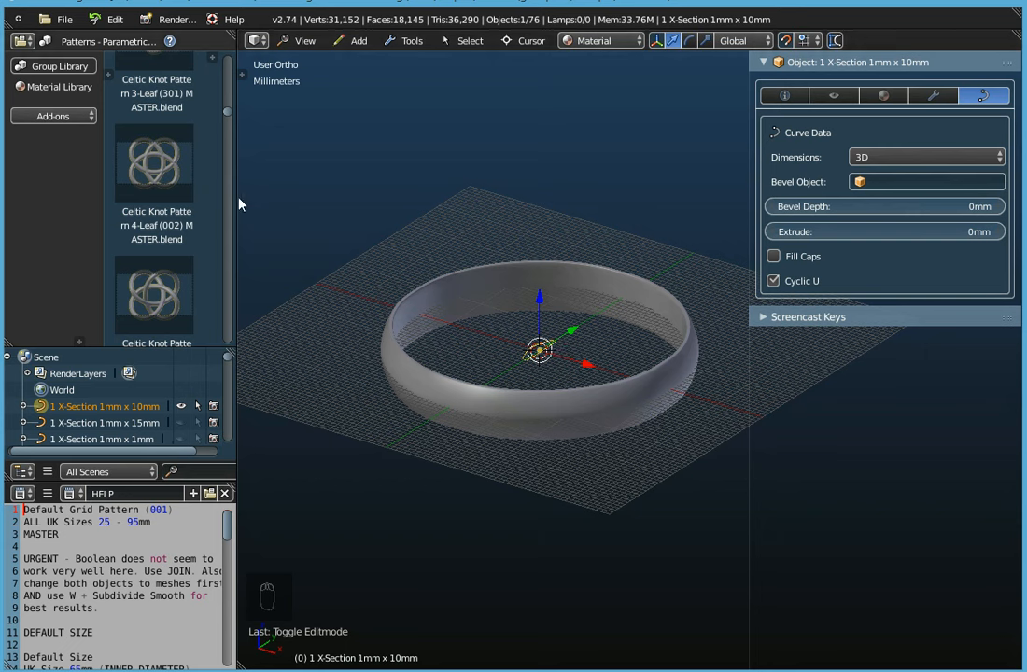
- Append the Celtic Knot Pattern 4-Leaf (002) object from its MASTER.blend file in the Patterns - Parametric folder
click(62, 18)
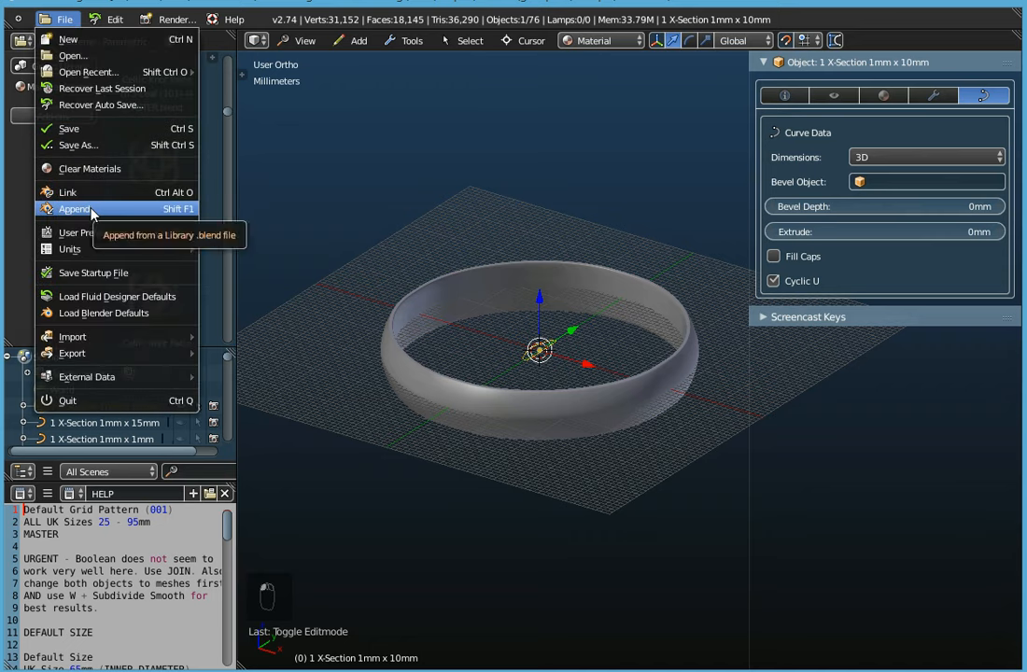
click(74, 208)
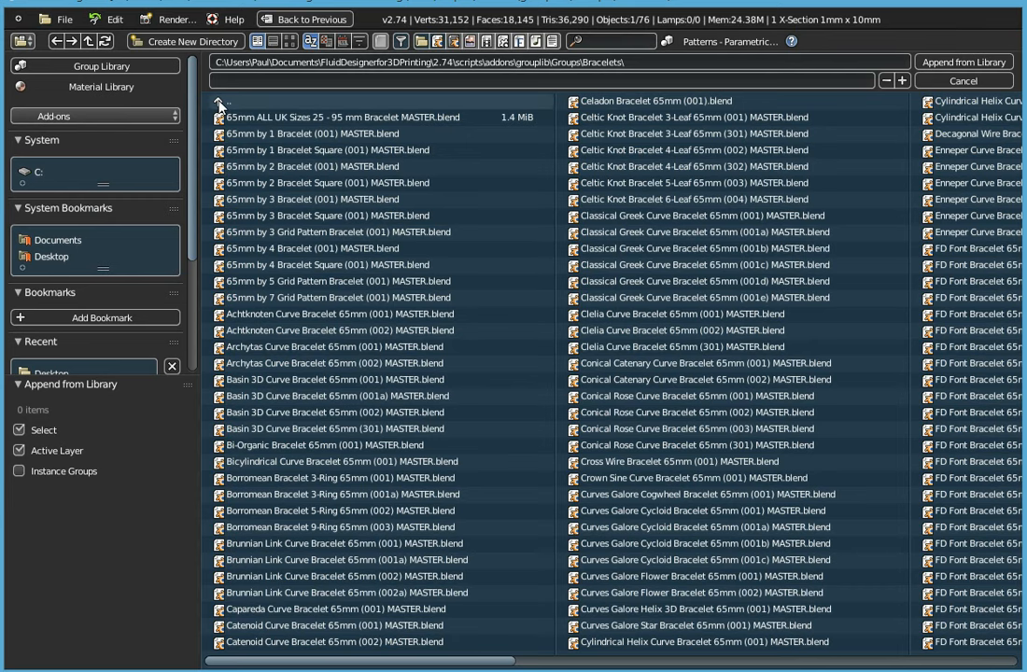
click(220, 104)
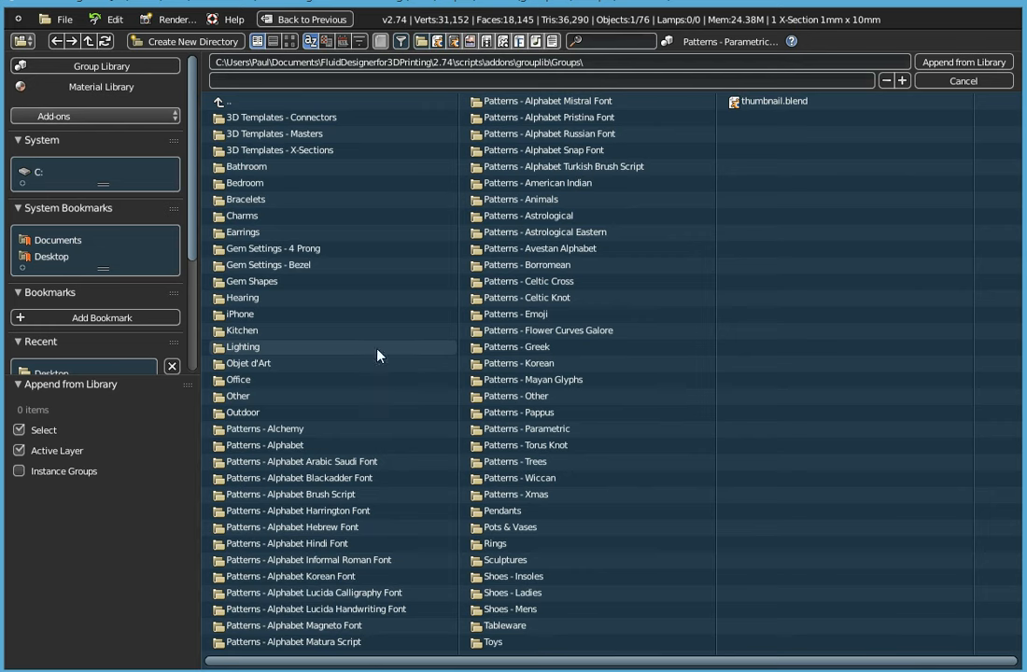
click(534, 429)
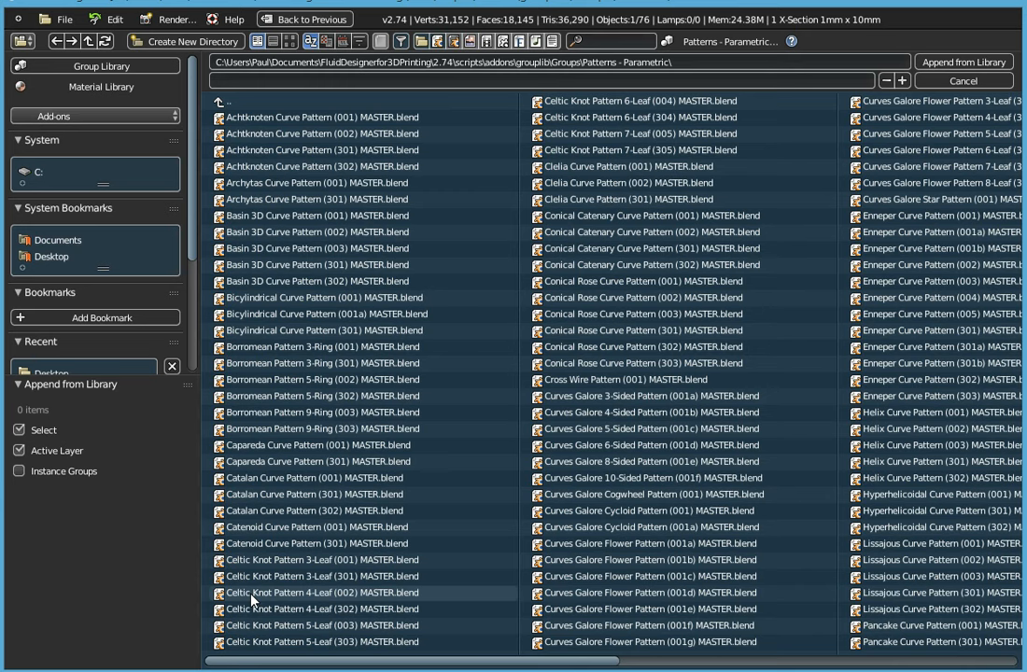
double_click(297, 598)
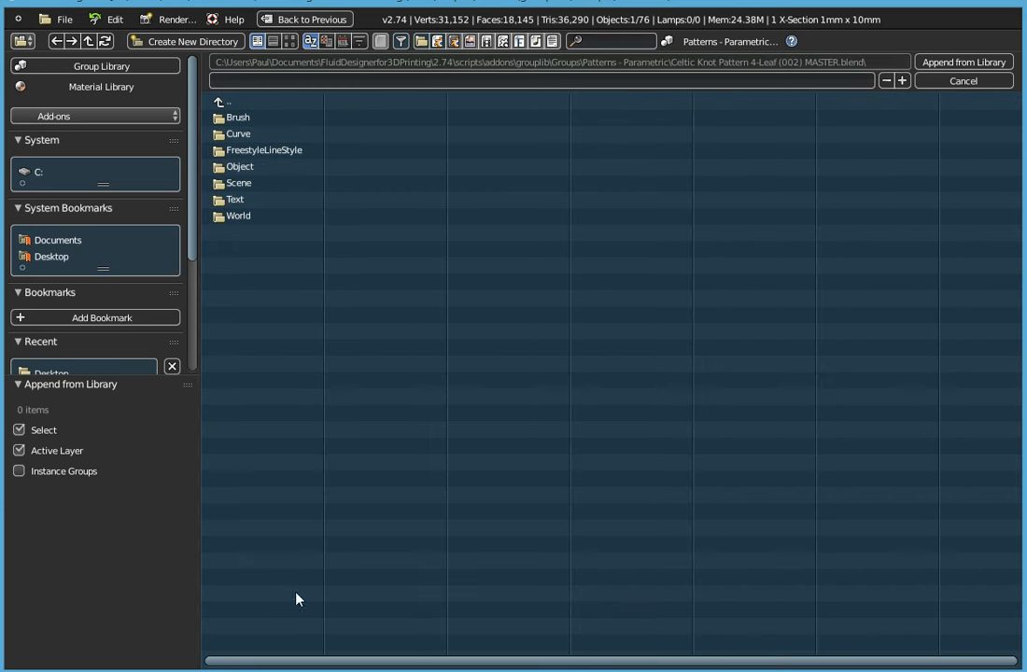
click(227, 170)
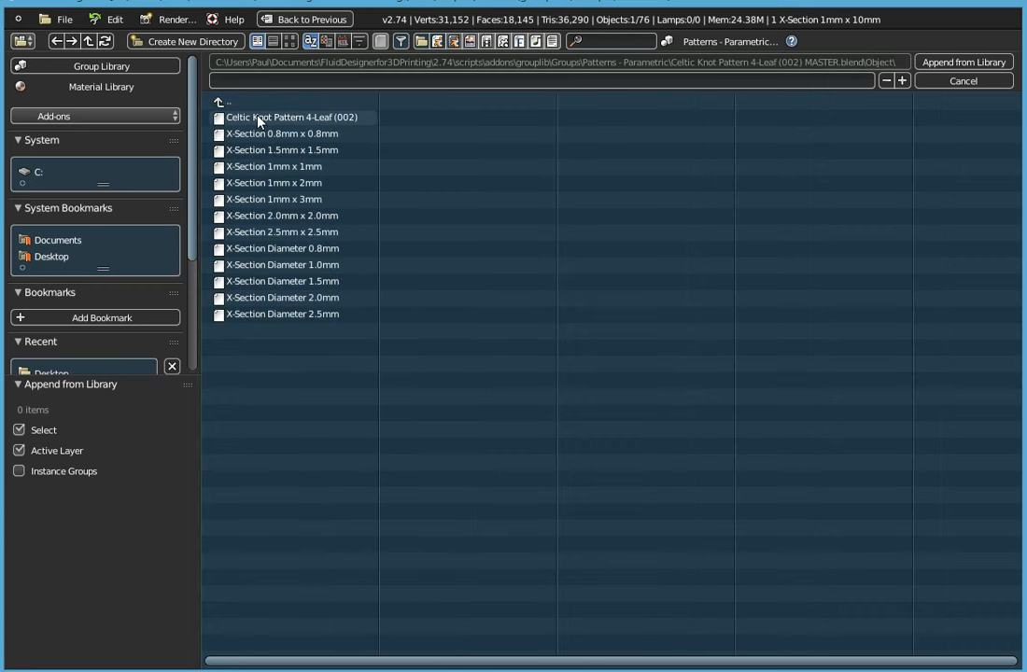
click(259, 119)
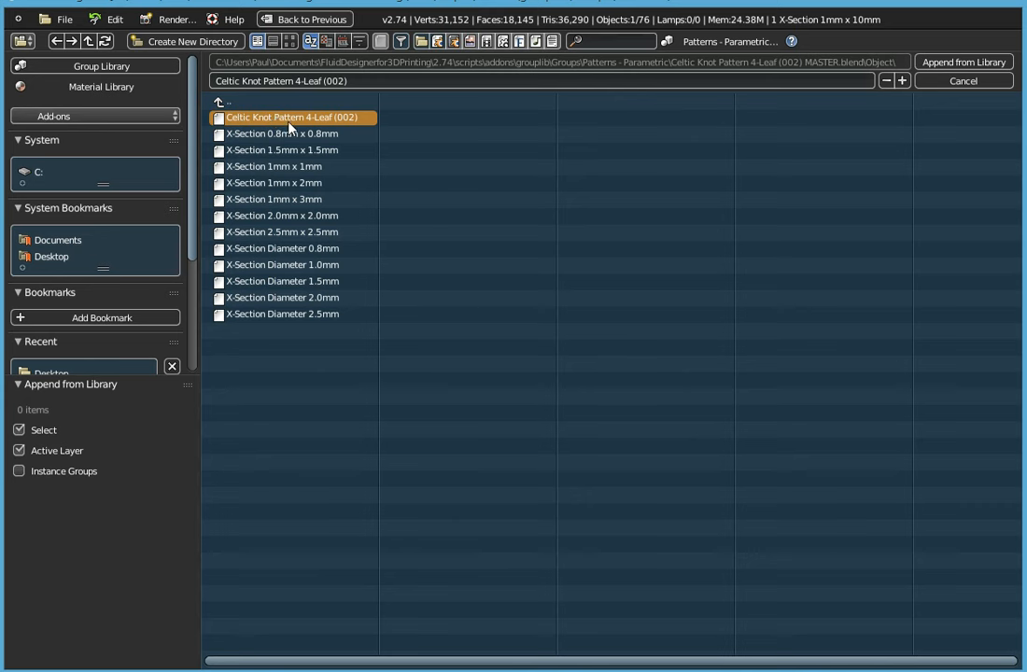
click(946, 65)
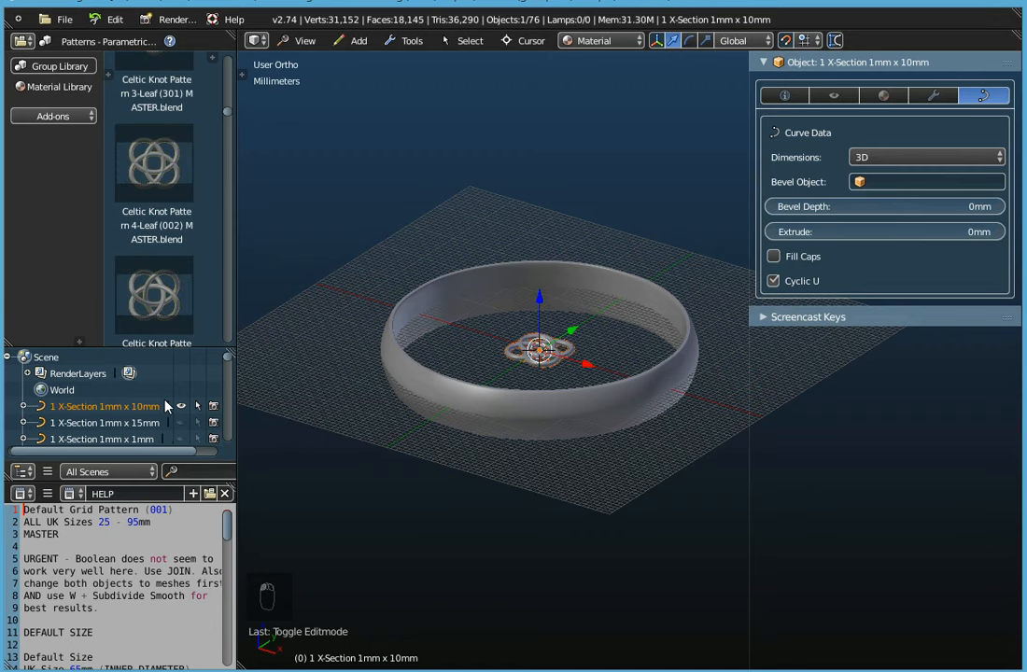
- Look through the scene's object list and inspect the X-Section Diameter 1.0mm curve and the x_Inner Diameter 55mm bracelet curve
scroll(166, 404, down, 8)
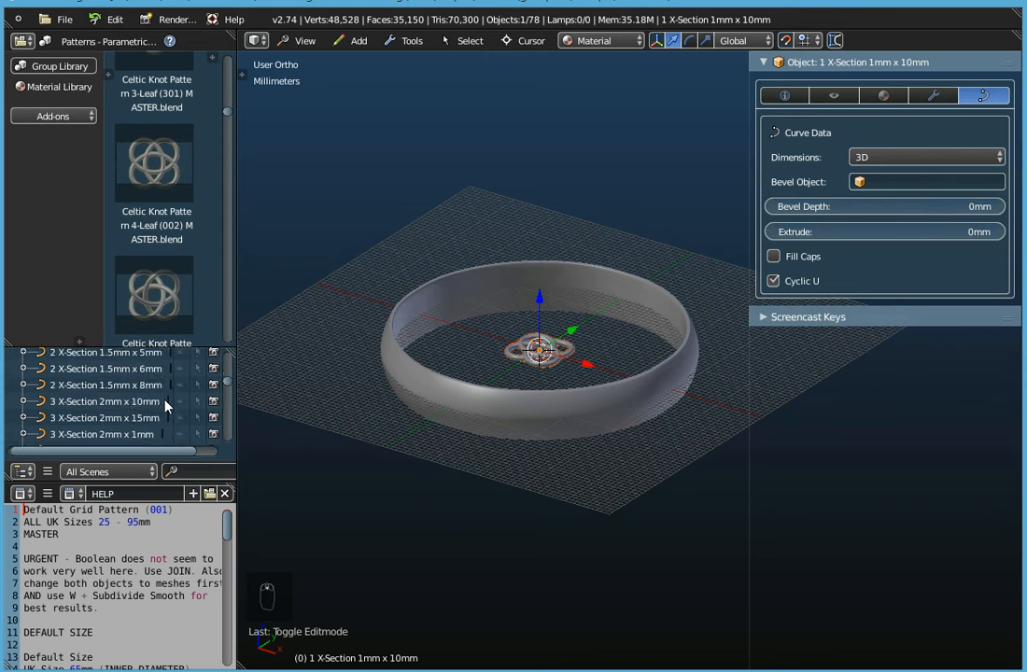
scroll(166, 404, down, 10)
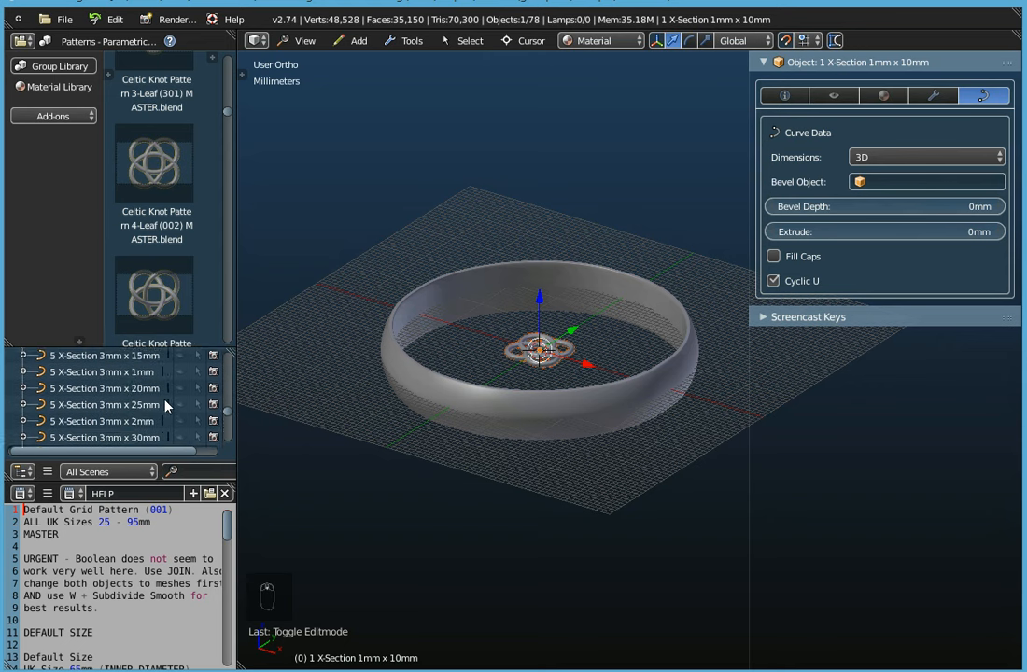
scroll(166, 404, down, 4)
click(112, 382)
click(102, 398)
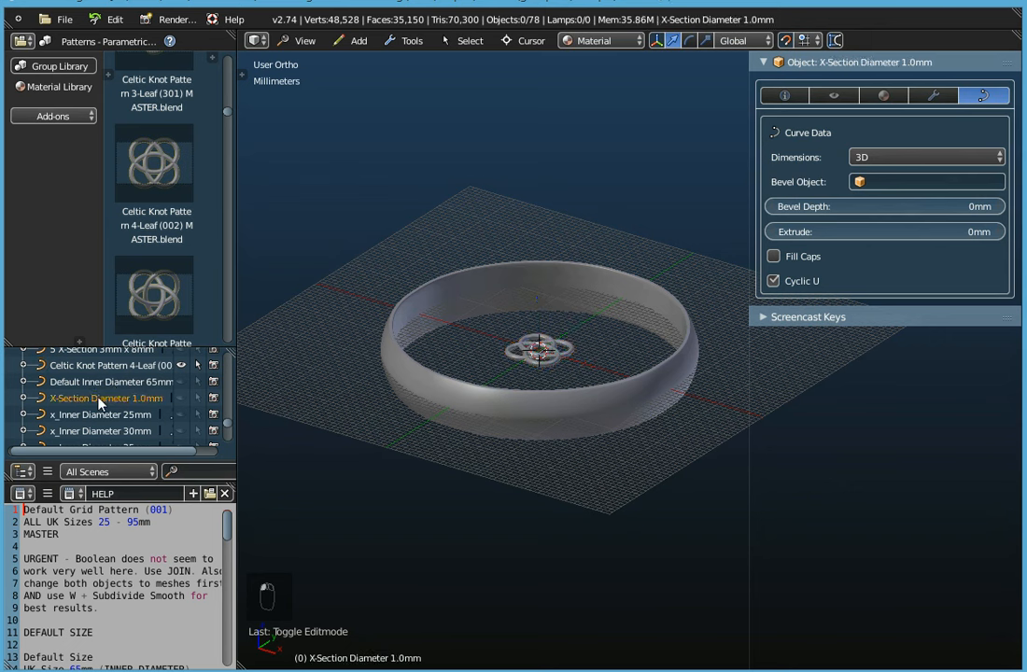
scroll(138, 401, down, 3)
scroll(135, 397, down, 2)
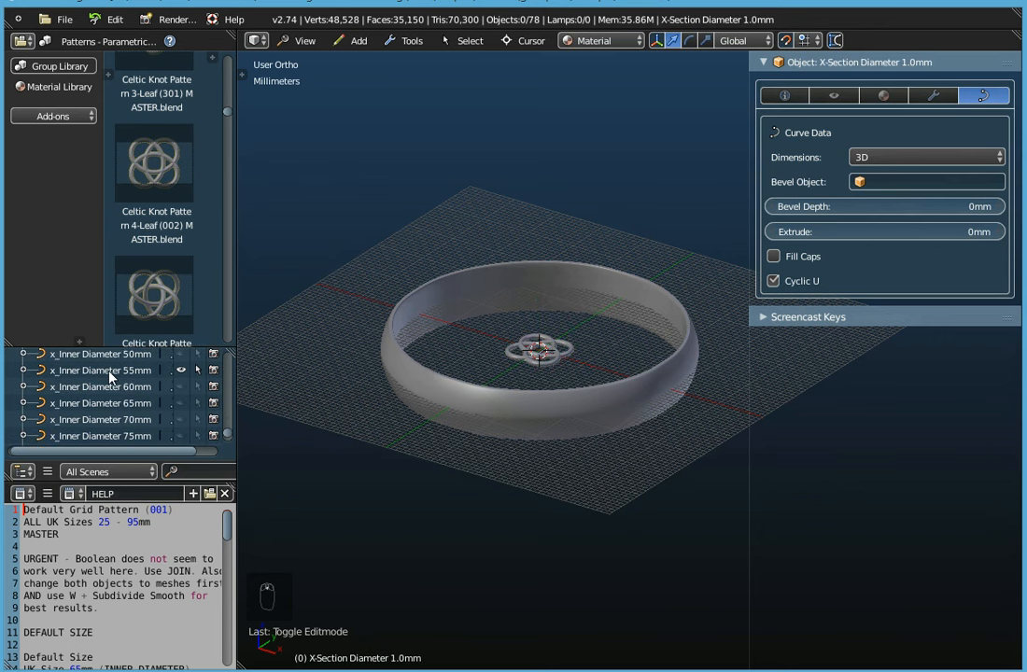
click(110, 373)
middle_drag(514, 419, 551, 472)
- Select the Celtic Knot Pattern 4-Leaf (002) curve and widen its properties area to check its full bevel object name
scroll(126, 373, up, 5)
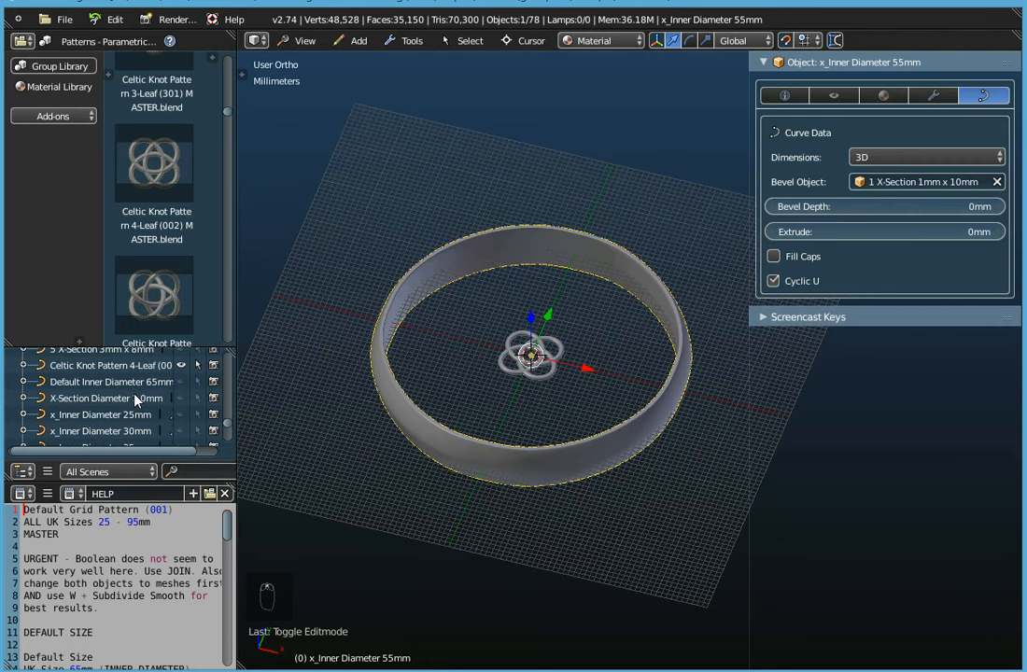
click(101, 369)
middle_drag(545, 373, 512, 425)
scroll(545, 396, up, 2)
scroll(511, 425, down, 1)
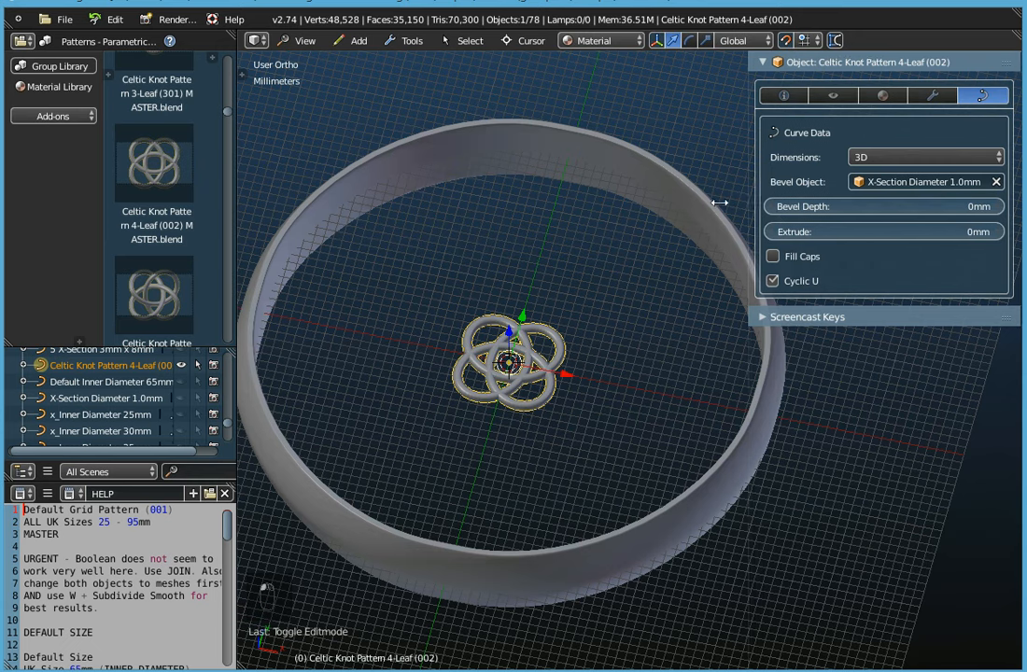
drag(749, 200, 698, 200)
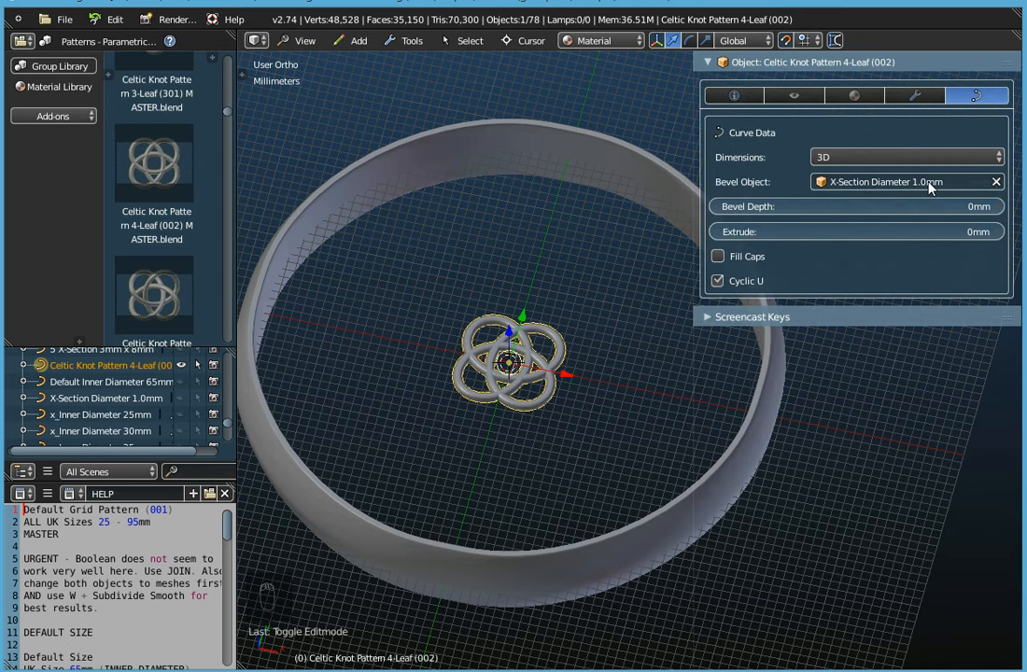
scroll(534, 387, up, 4)
middle_drag(529, 403, 539, 347)
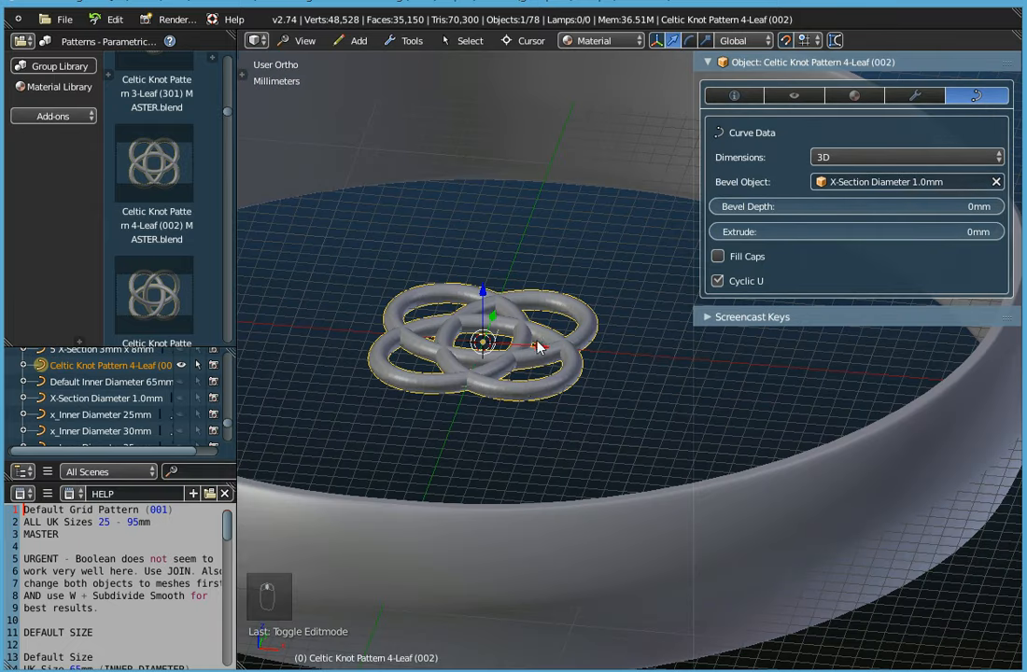
scroll(524, 389, down, 1)
middle_drag(523, 389, 511, 411)
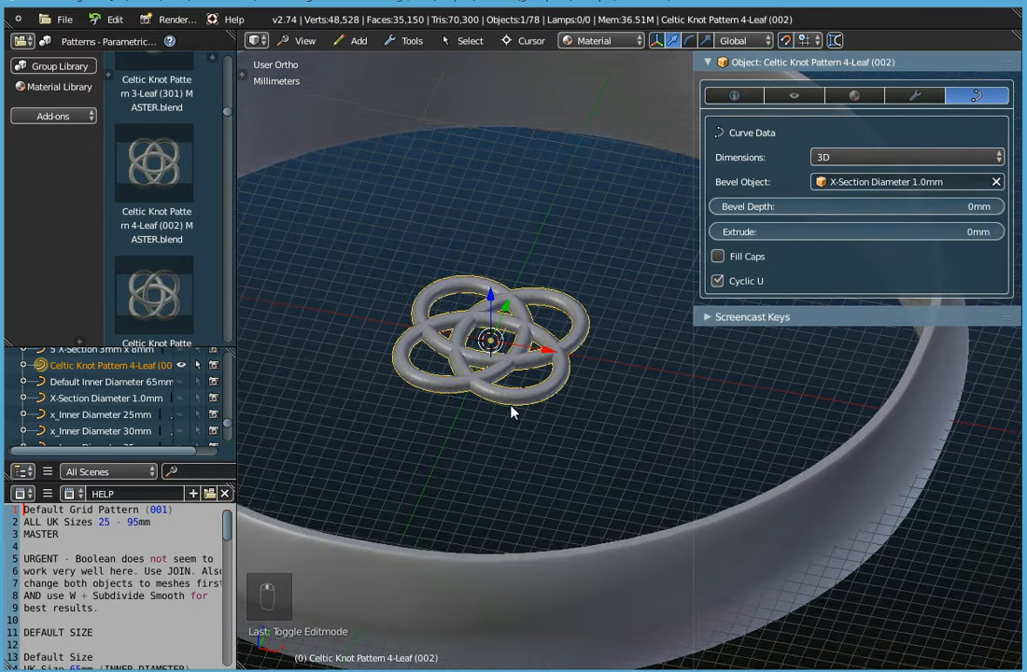
- Set the Celtic knot's bevel object to 1 X-Section 1mm x 3mm and display its dimensions, location and rotation
click(882, 182)
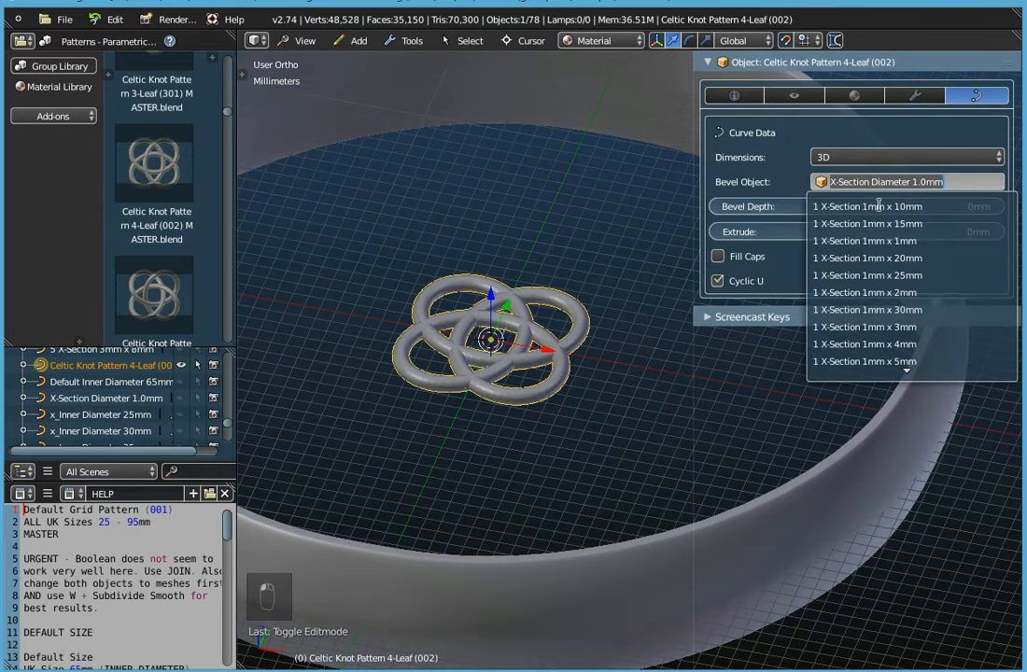
click(869, 326)
middle_drag(550, 389, 560, 439)
scroll(576, 459, down, 4)
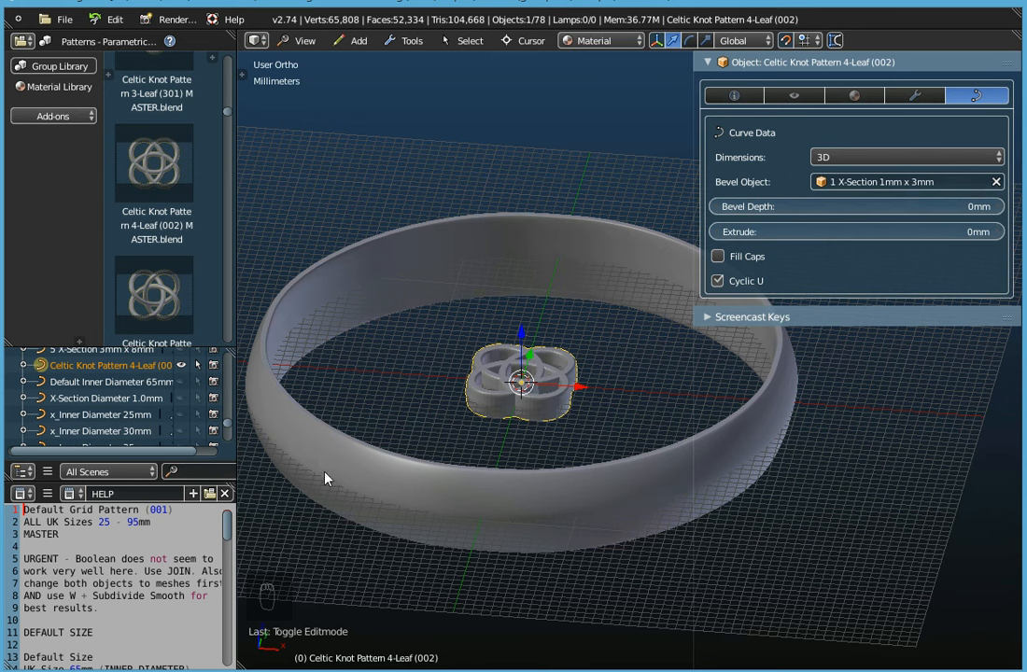
middle_drag(534, 488, 469, 474)
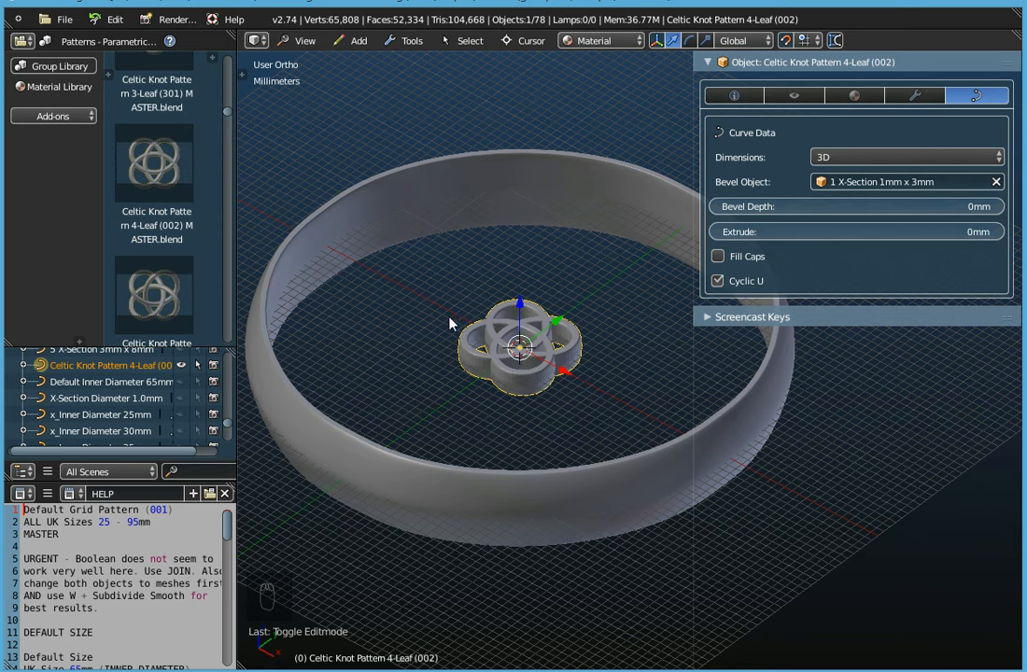
click(733, 97)
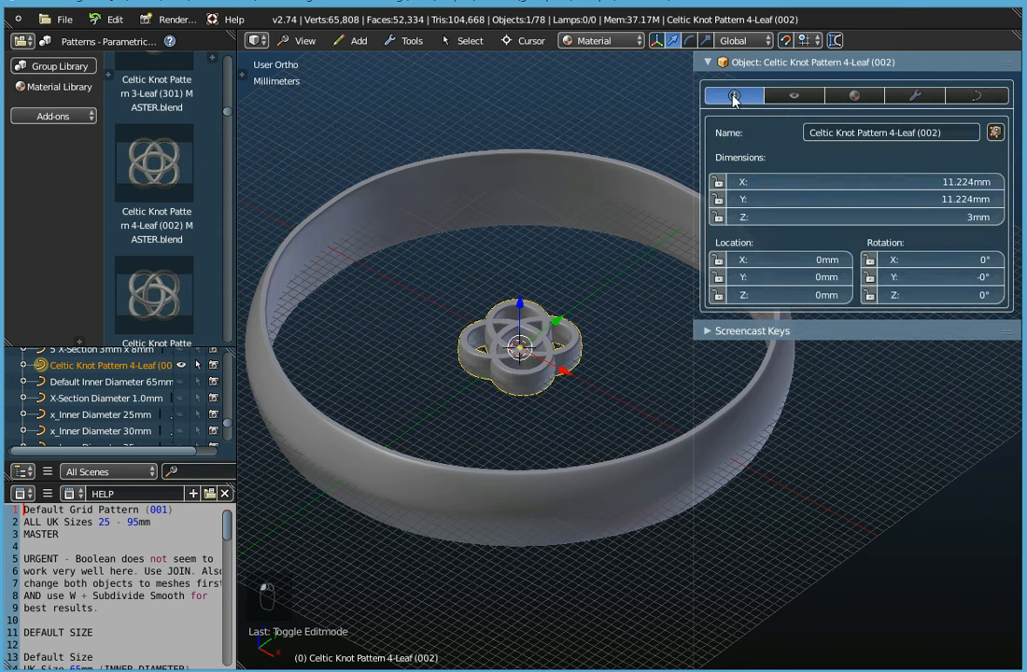
- Try tilting the Celtic knot about X by raising its rotation in small increments to 25°
click(1000, 261)
click(1000, 261)
click(999, 262)
click(999, 261)
click(1000, 261)
click(1000, 259)
click(999, 259)
click(1000, 260)
click(1000, 260)
click(1000, 259)
click(1000, 259)
click(999, 259)
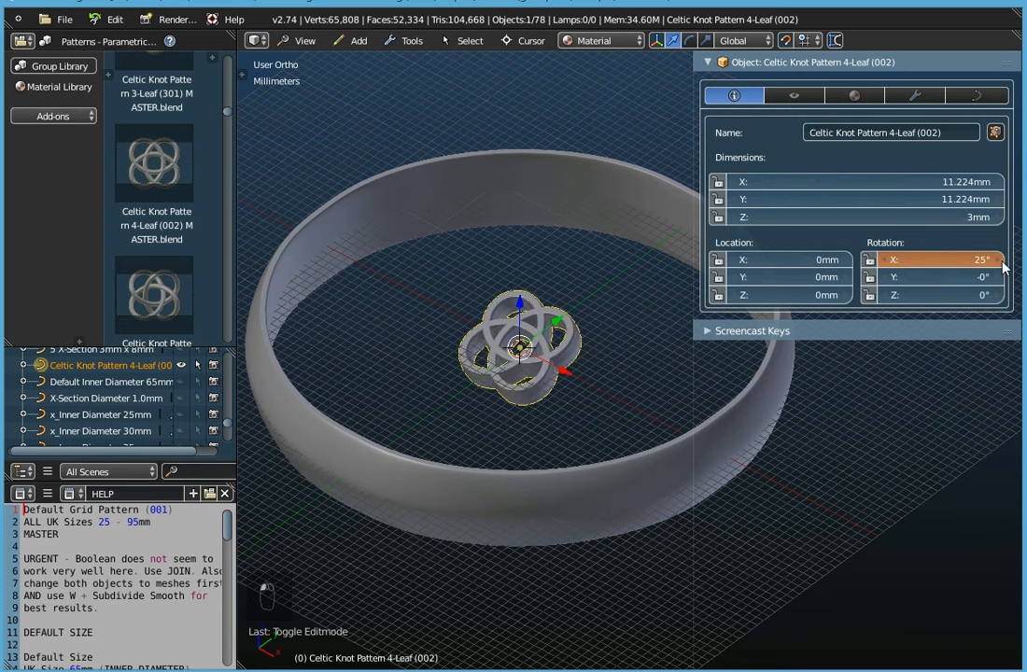
drag(937, 261, 994, 261)
- Set the Celtic knot's X rotation to 90°
click(918, 260)
text(90)
key(Return)
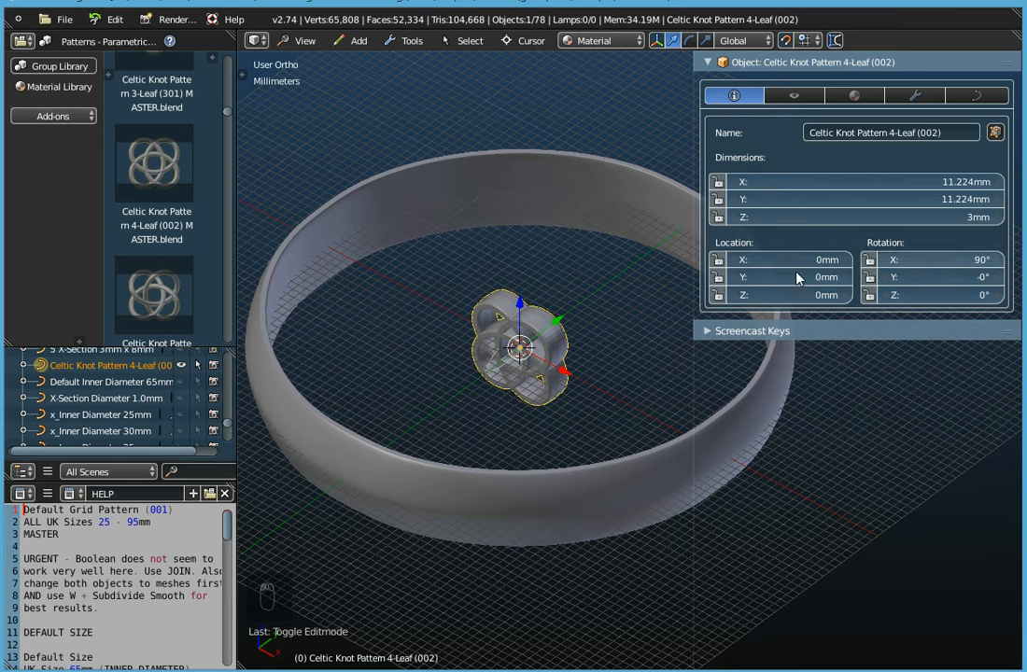
- Scale the Celtic knot uniformly to 0.8 in the front view so it fits within the band's height
middle_drag(579, 349, 630, 294)
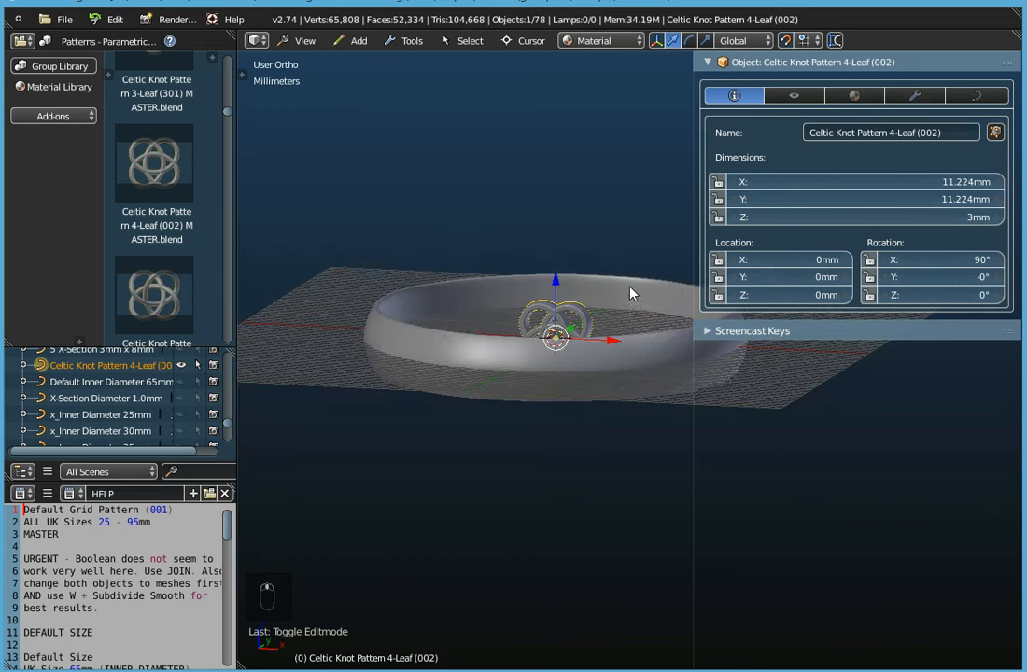
drag(692, 294, 758, 295)
click(308, 42)
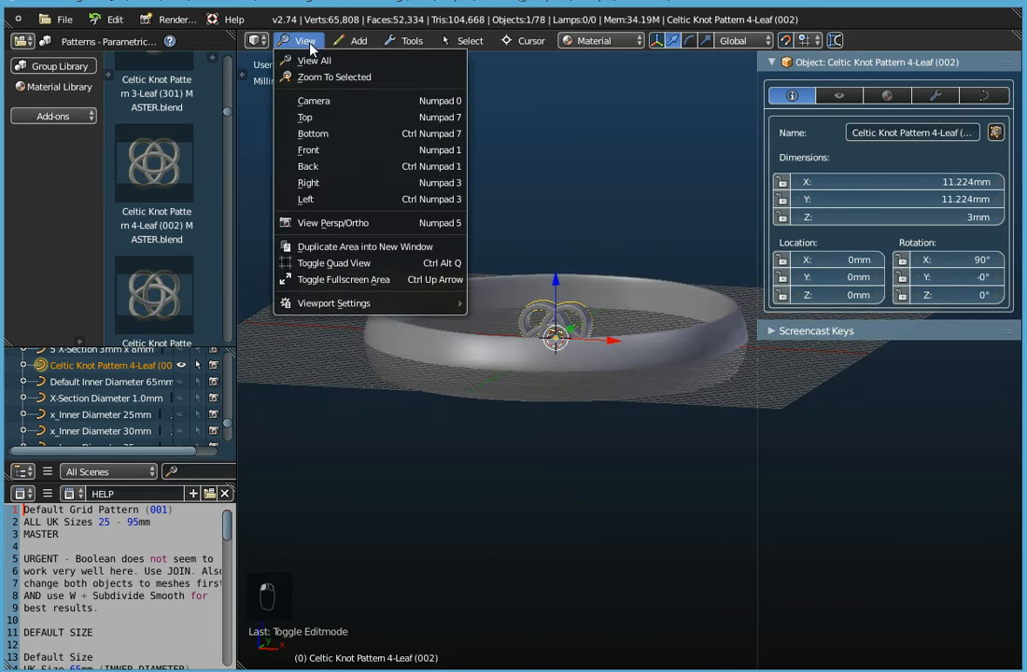
click(317, 151)
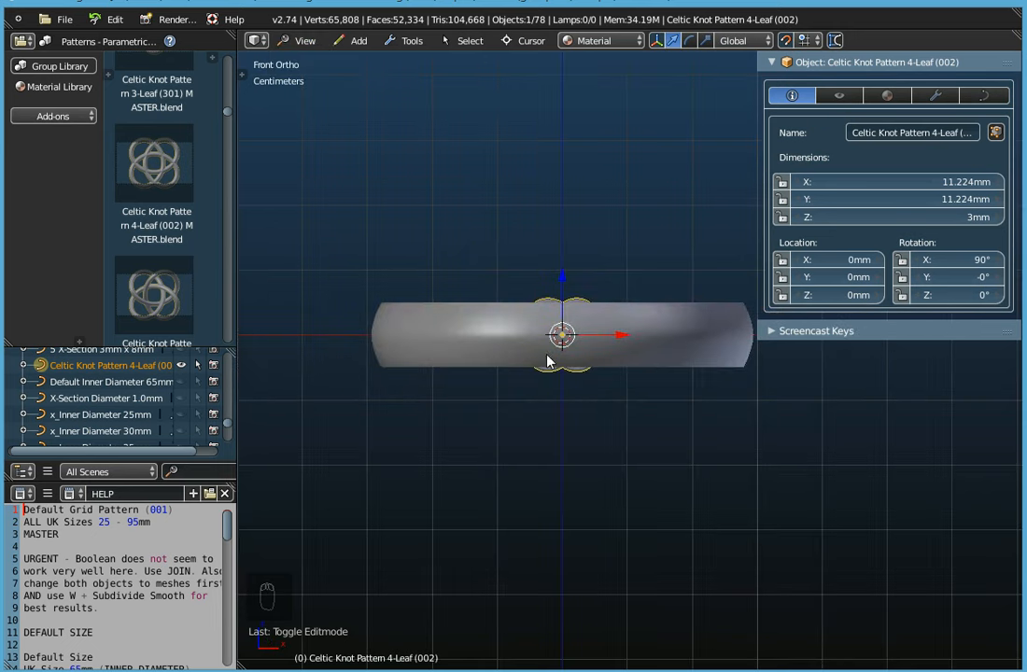
scroll(569, 367, up, 2)
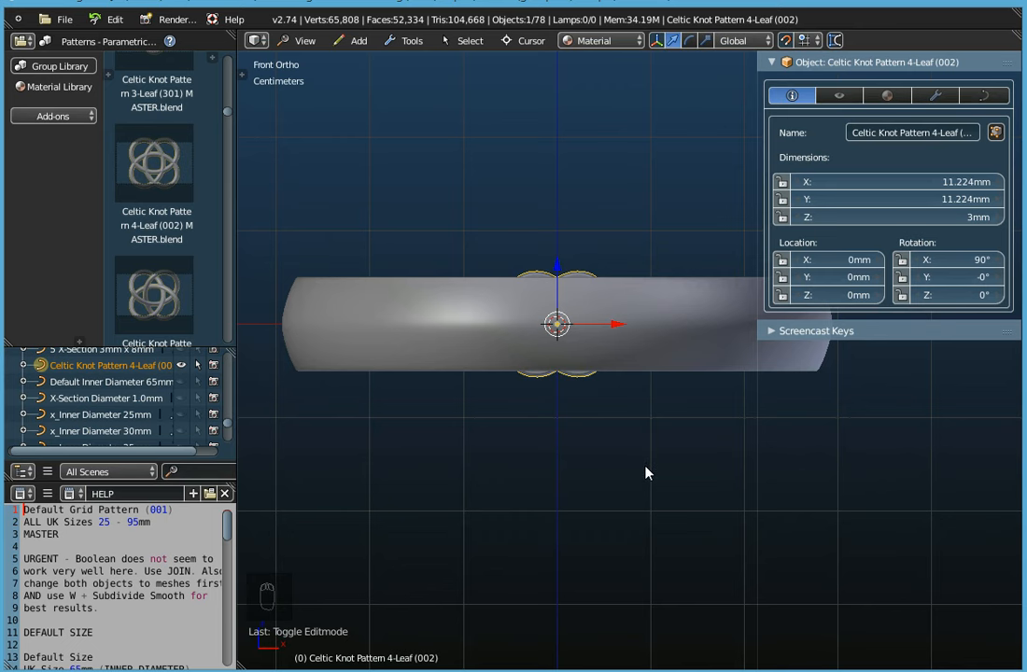
key(s)
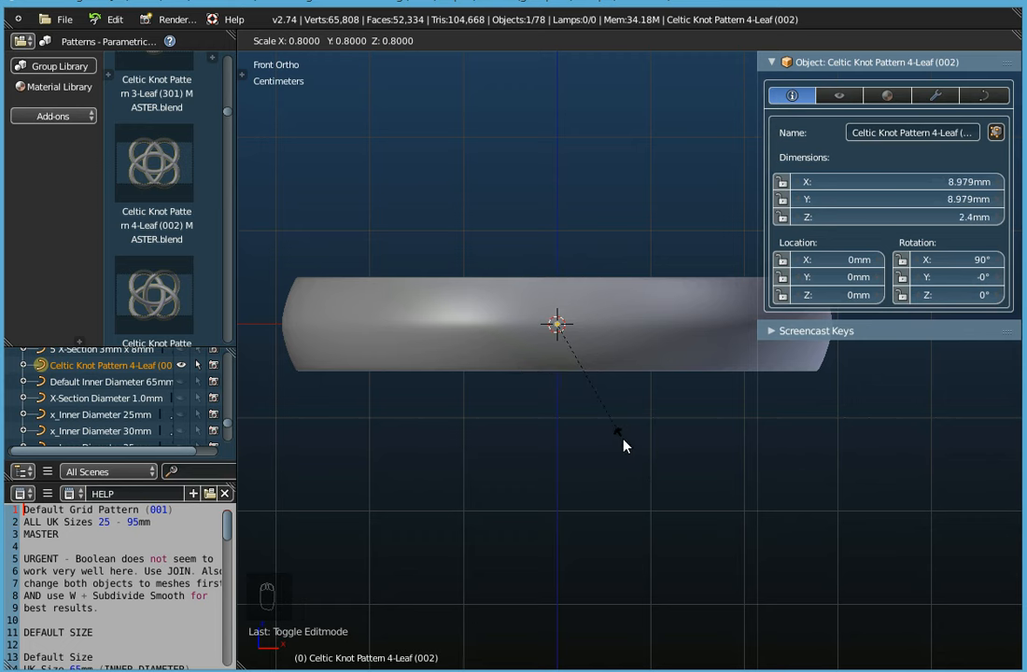
click(623, 446)
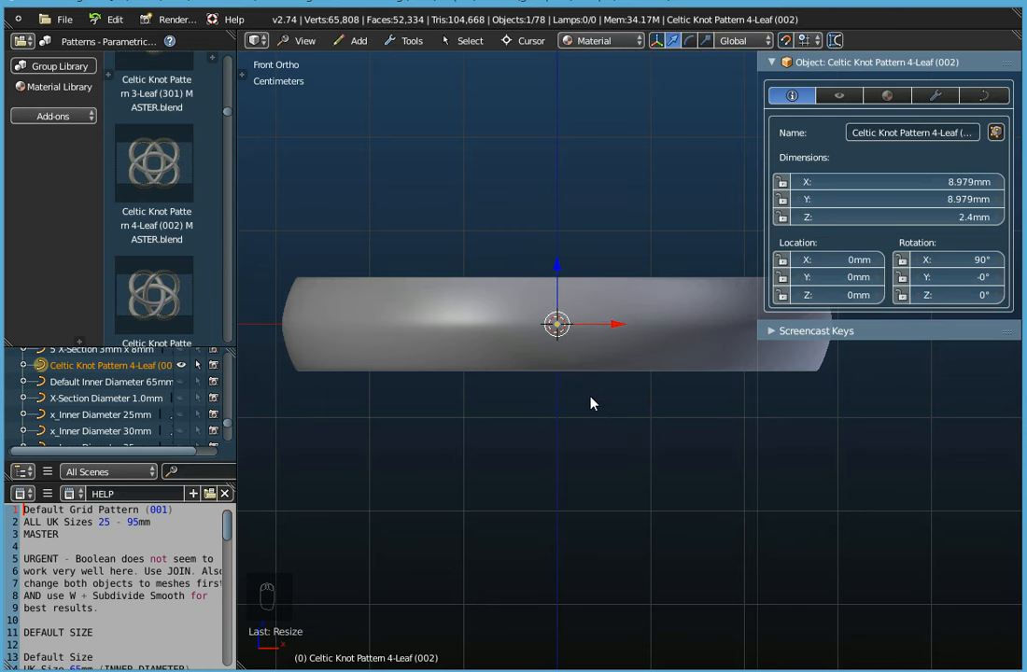
- Apply the scale transform to the Celtic knot
middle_drag(591, 403, 537, 418)
scroll(581, 449, up, 4)
scroll(537, 418, up, 4)
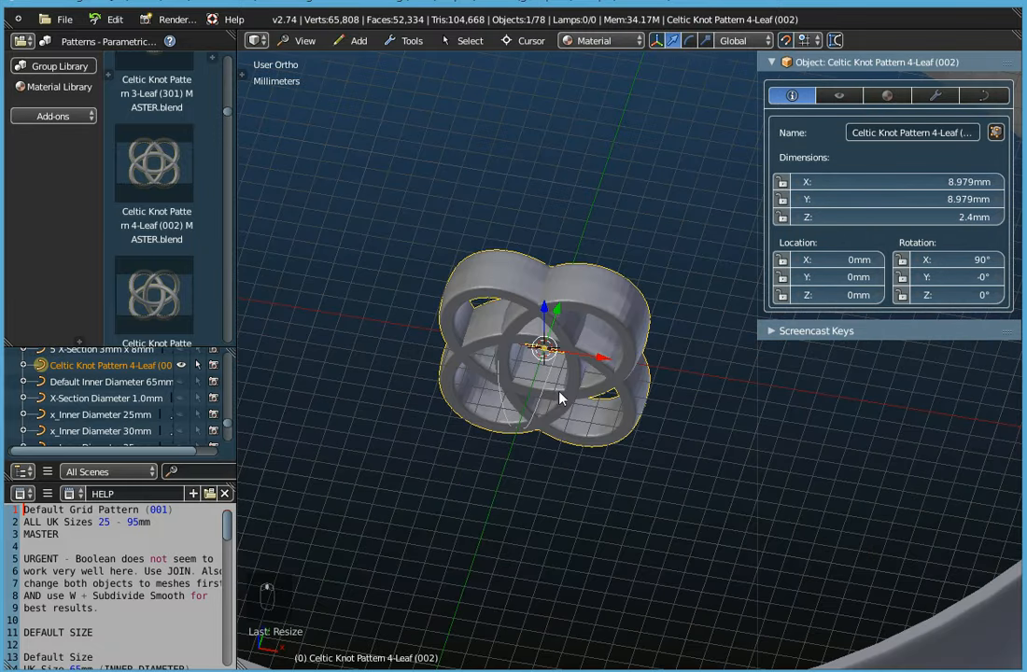
middle_drag(573, 453, 582, 418)
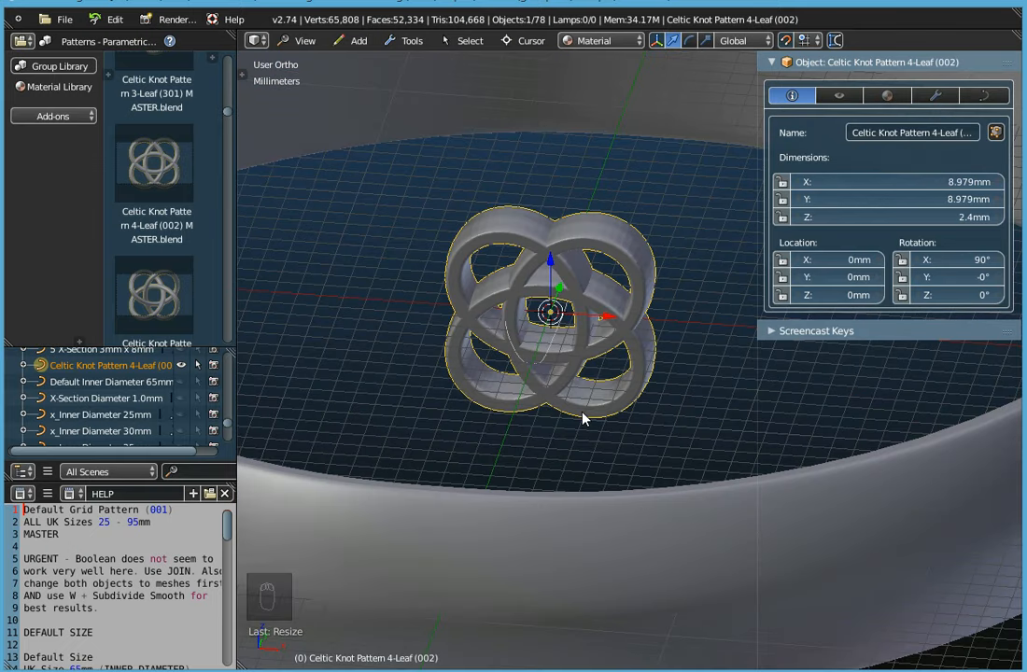
key(ctrl+a)
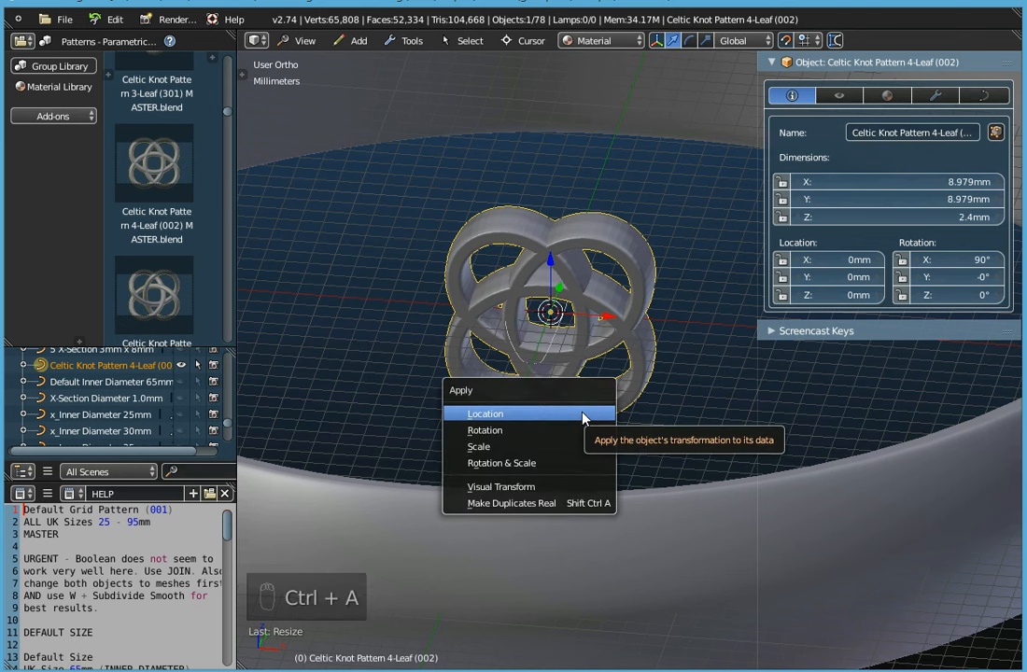
click(549, 447)
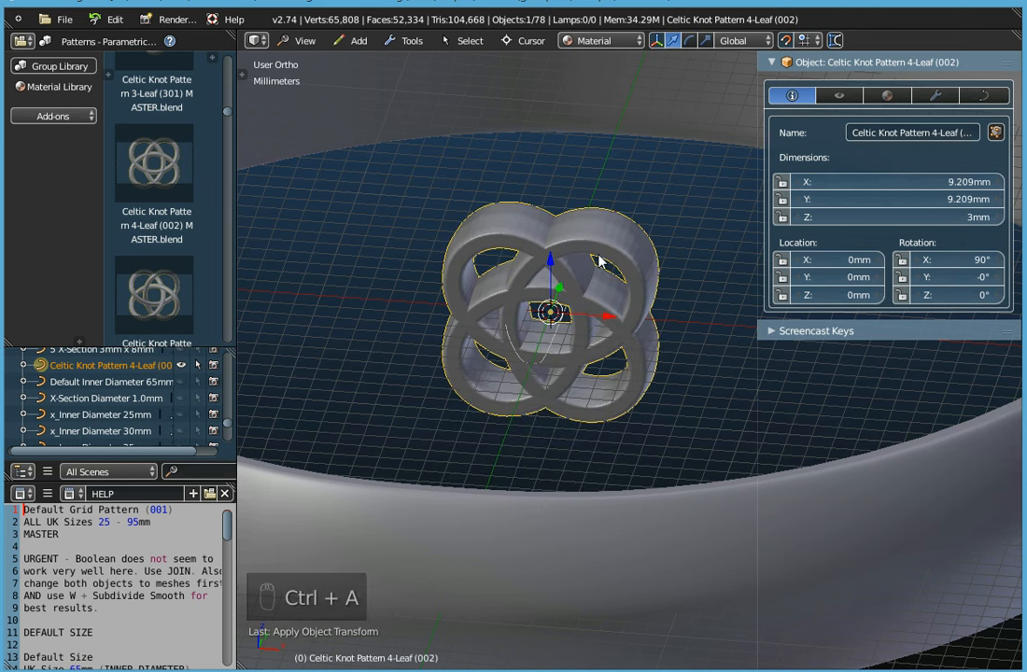
- Add an Array modifier to the Celtic knot and set its fixed count to 4
scroll(586, 265, down, 3)
middle_drag(585, 265, 616, 322)
scroll(579, 334, down, 3)
scroll(538, 308, up, 2)
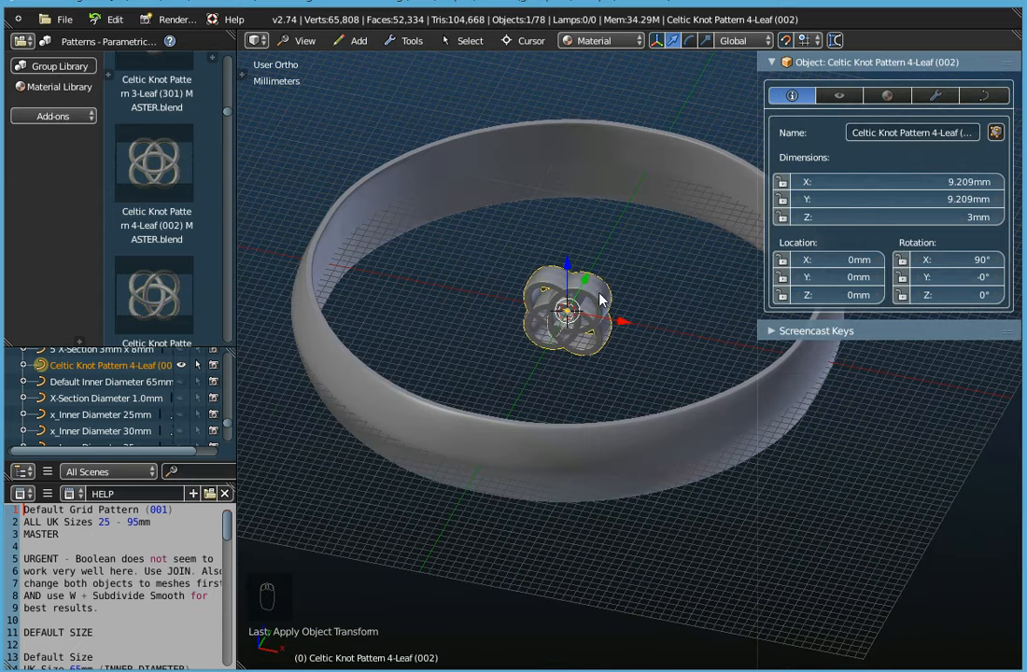
click(937, 97)
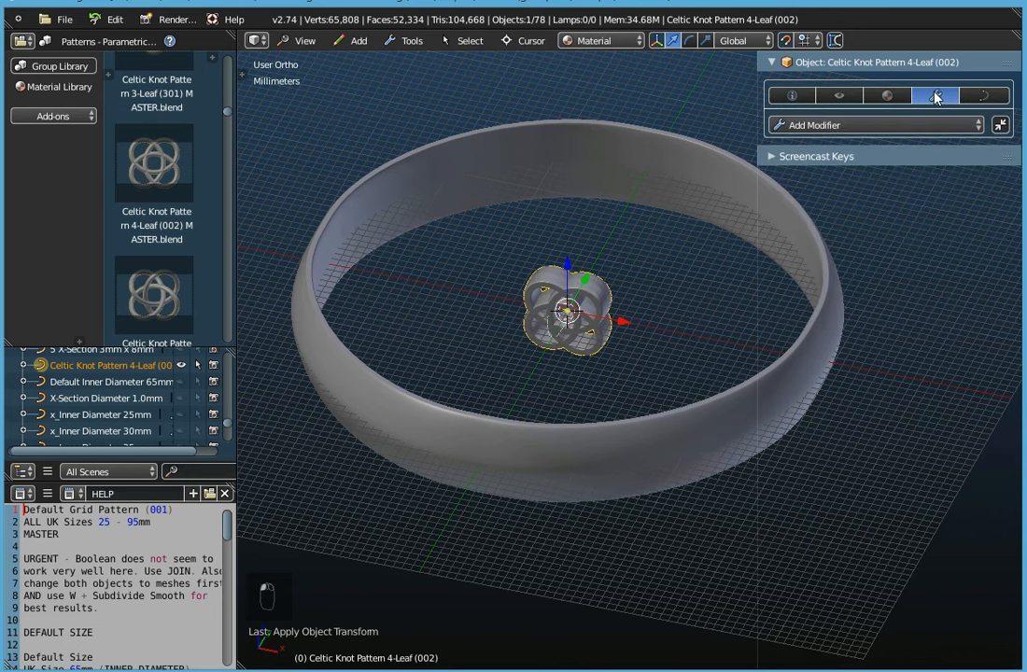
click(801, 125)
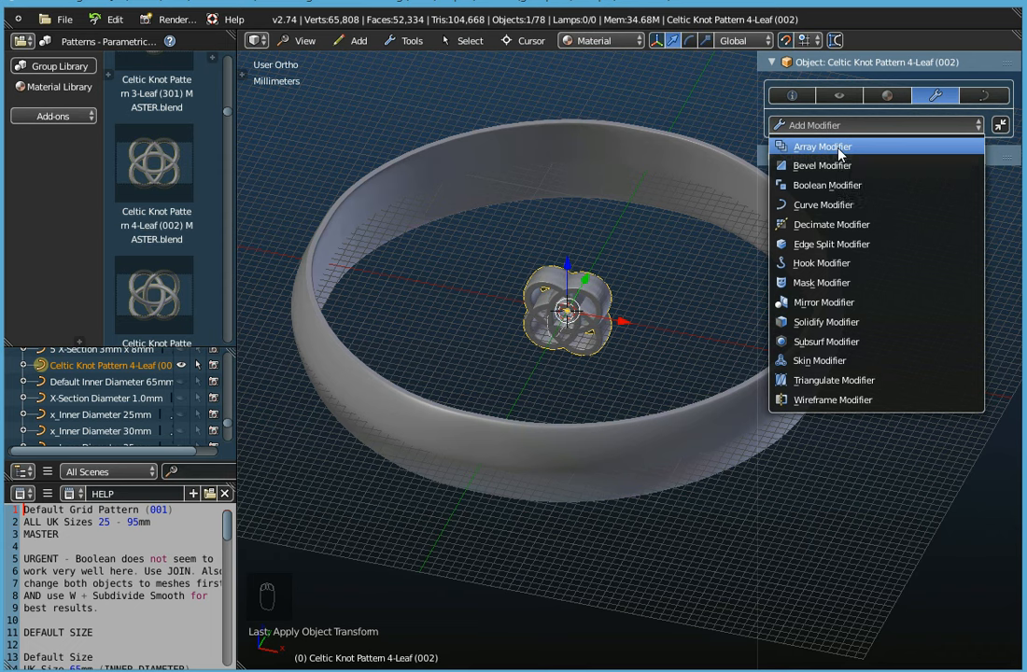
click(838, 149)
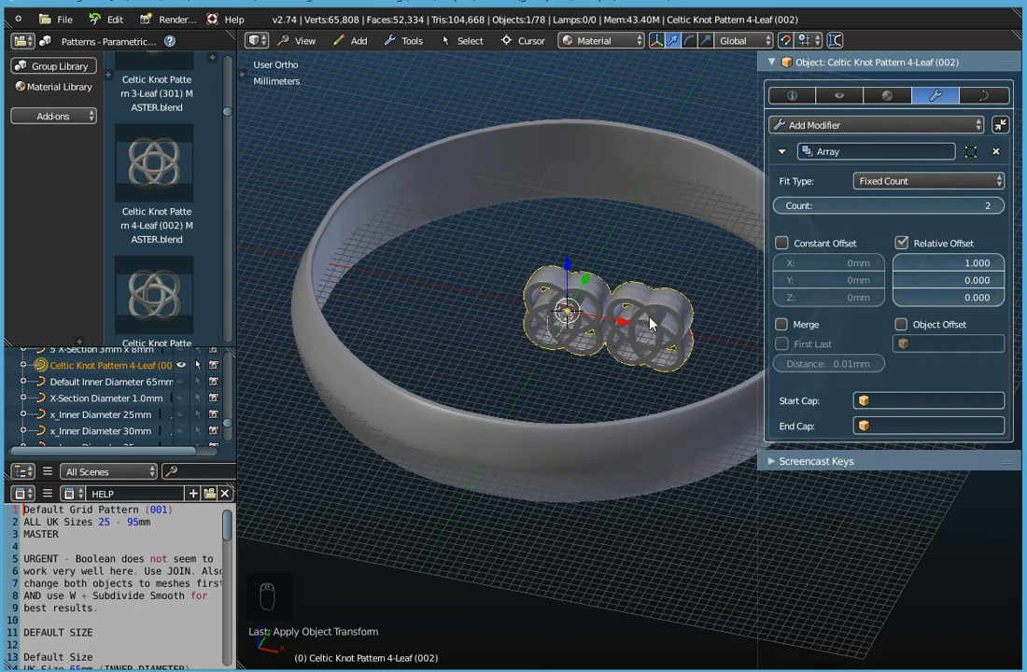
middle_drag(657, 344, 564, 326)
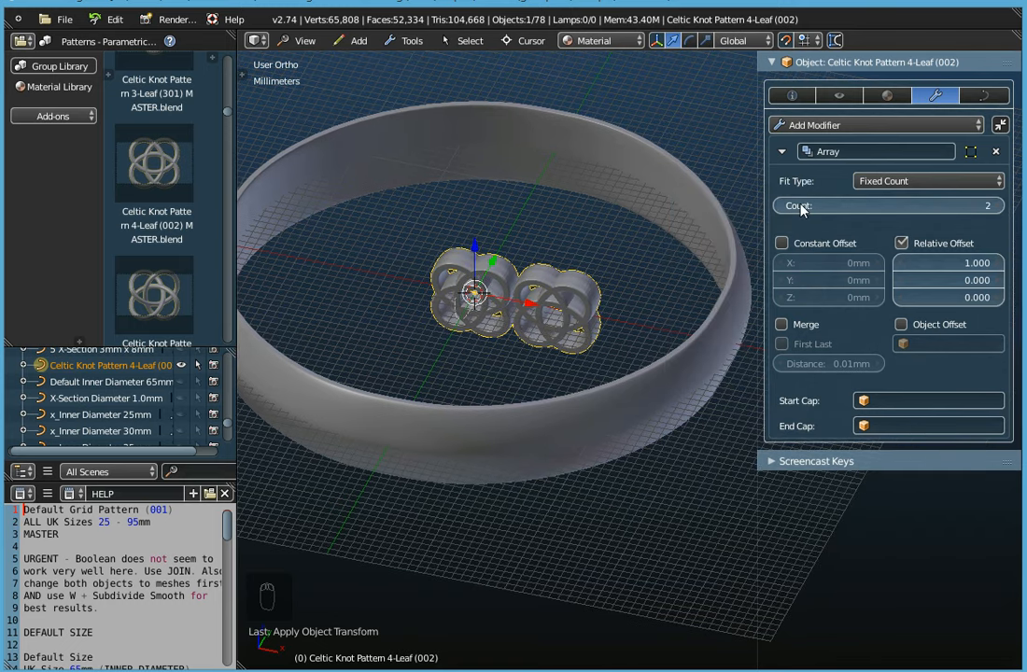
click(999, 210)
click(1000, 209)
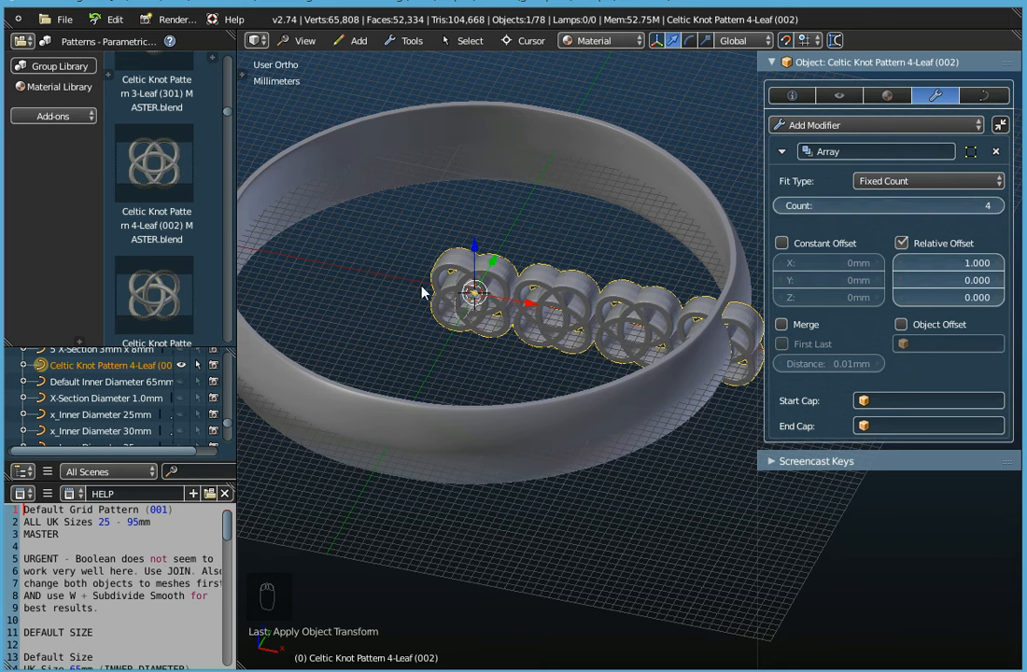
- Set the array's relative X offset to 0.700 so neighbouring knots overlap
click(900, 270)
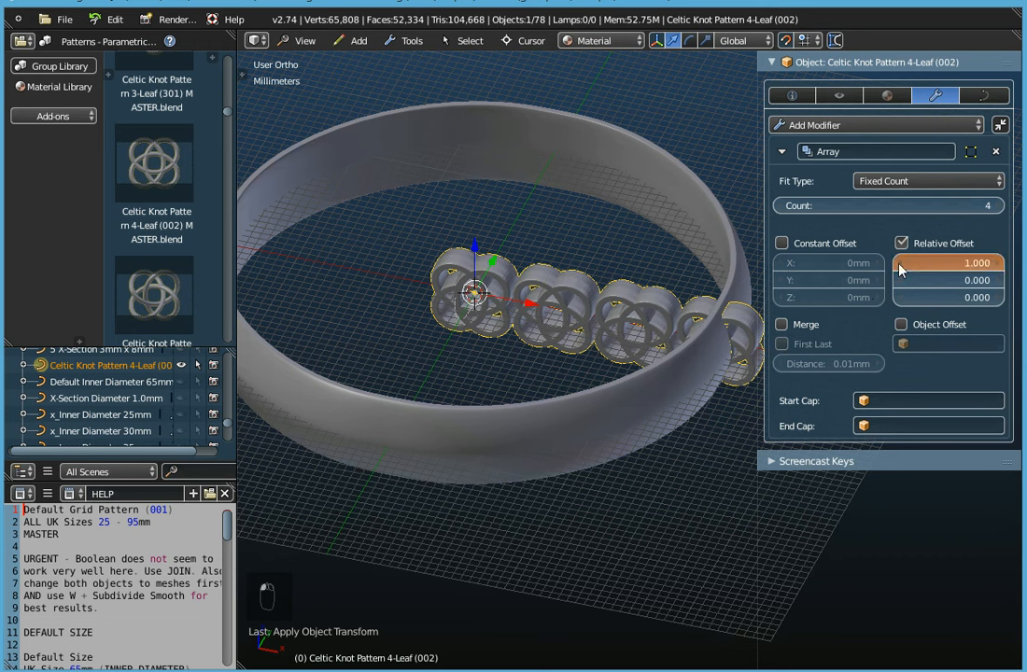
click(899, 270)
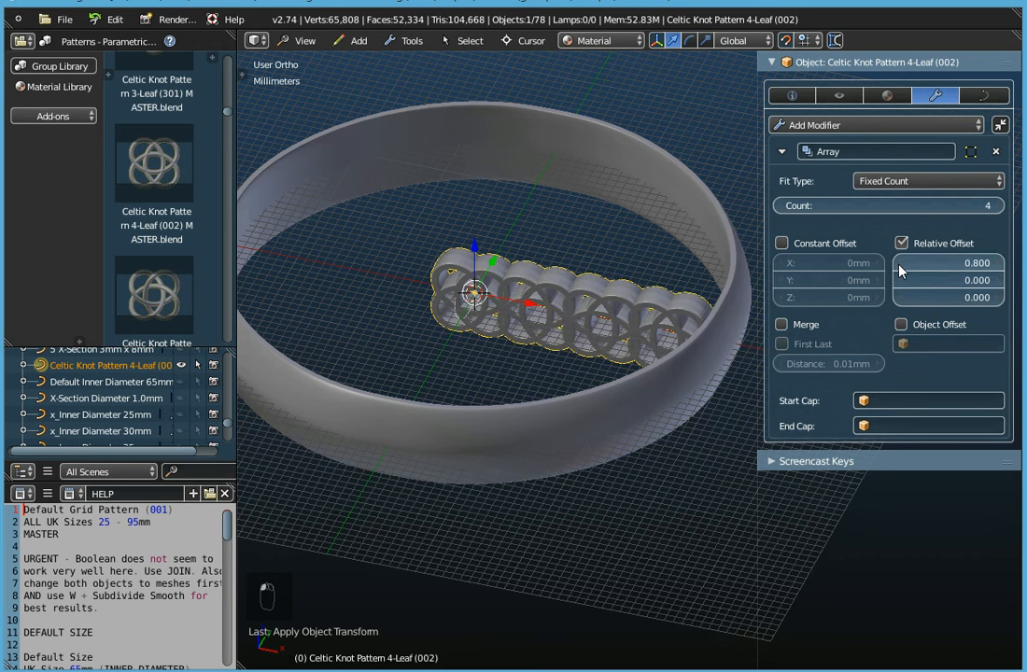
click(899, 270)
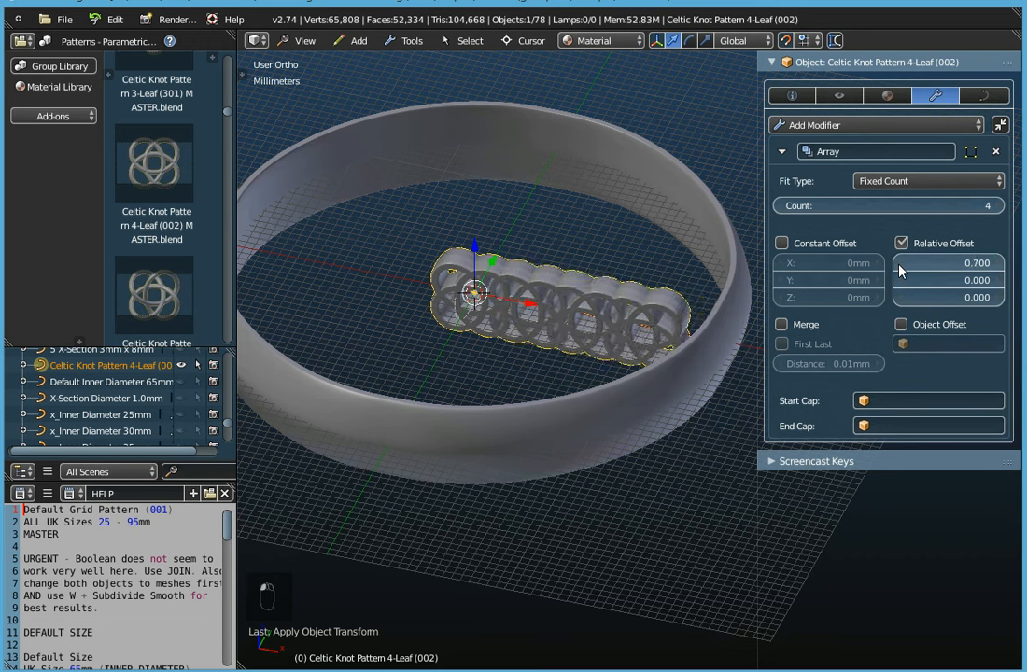
scroll(588, 340, up, 3)
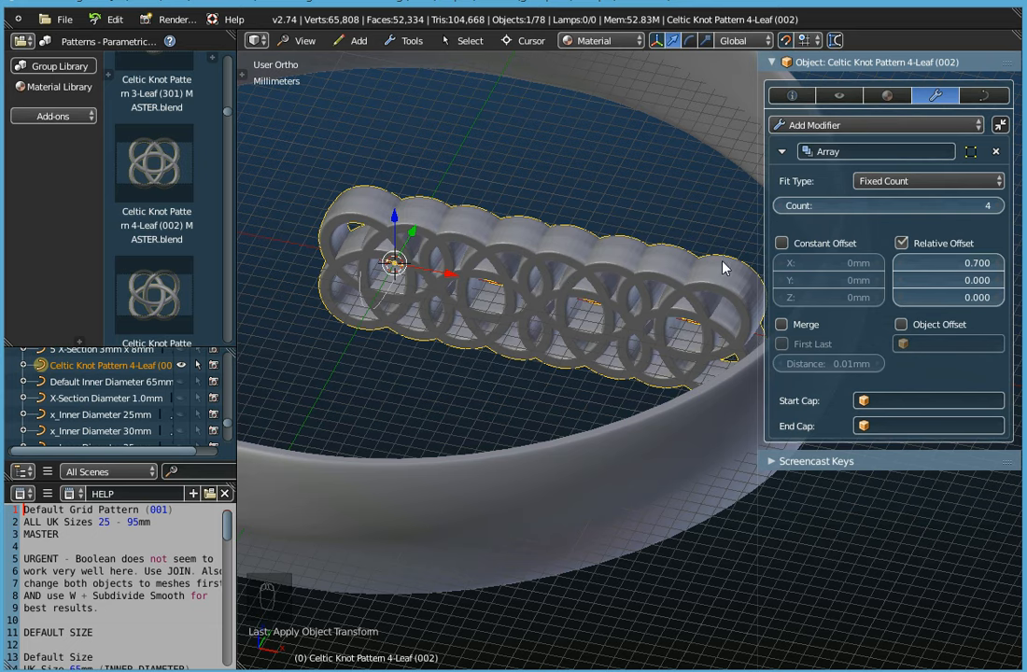
mouse_move(485, 327)
middle_down()
mouse_move(488, 291)
mouse_move(489, 311)
middle_up()
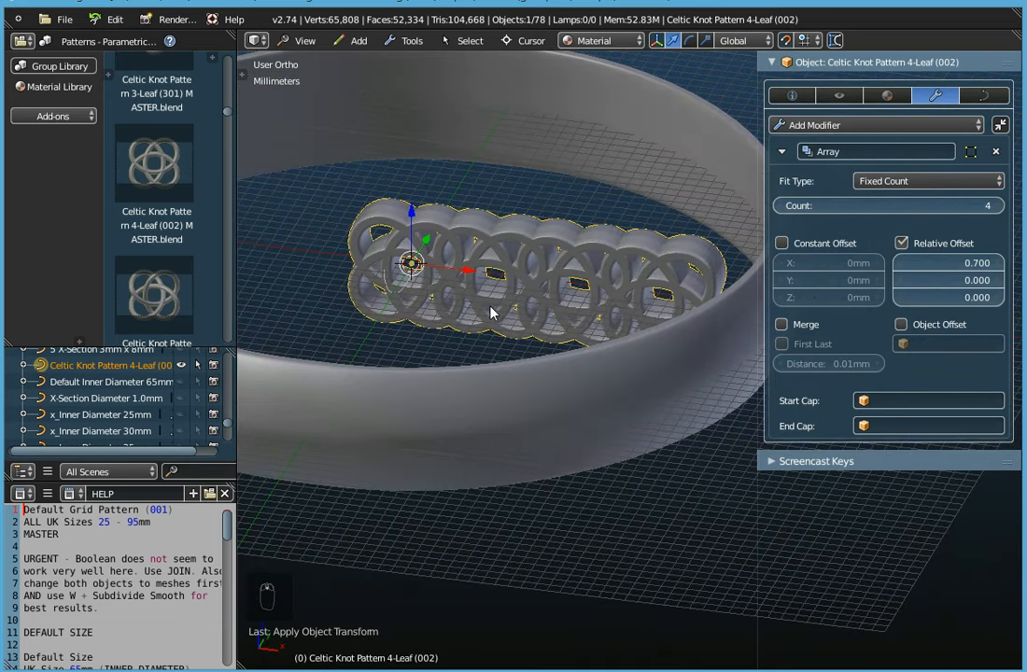
- Try separating the arrayed knots with a relative X offset of 1.100, and return the offset to 0.700
click(1004, 267)
click(1004, 267)
click(1004, 267)
click(1005, 267)
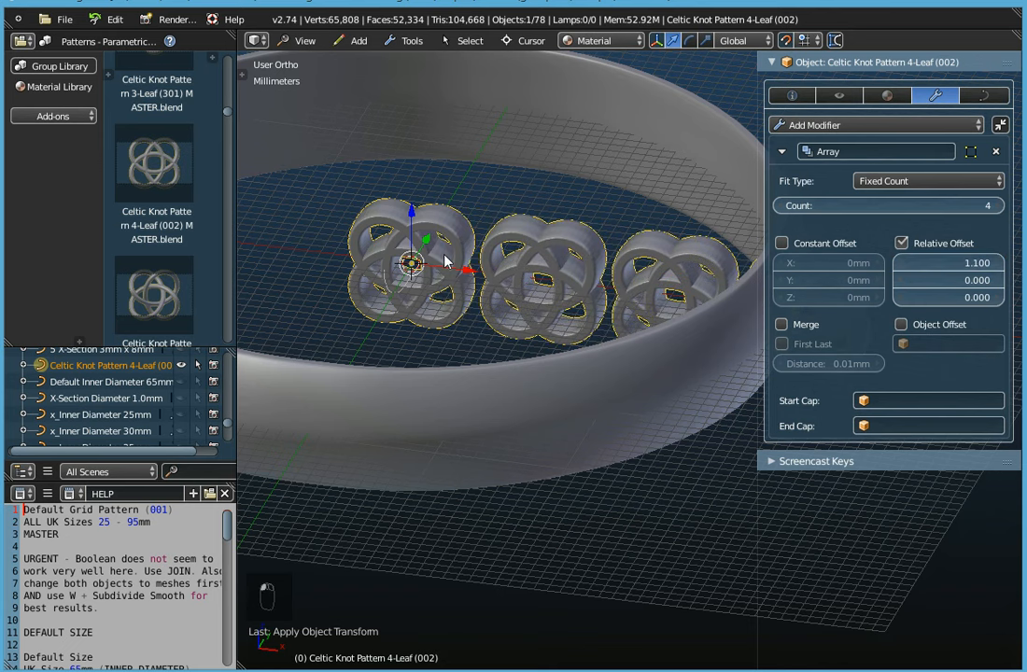
click(901, 269)
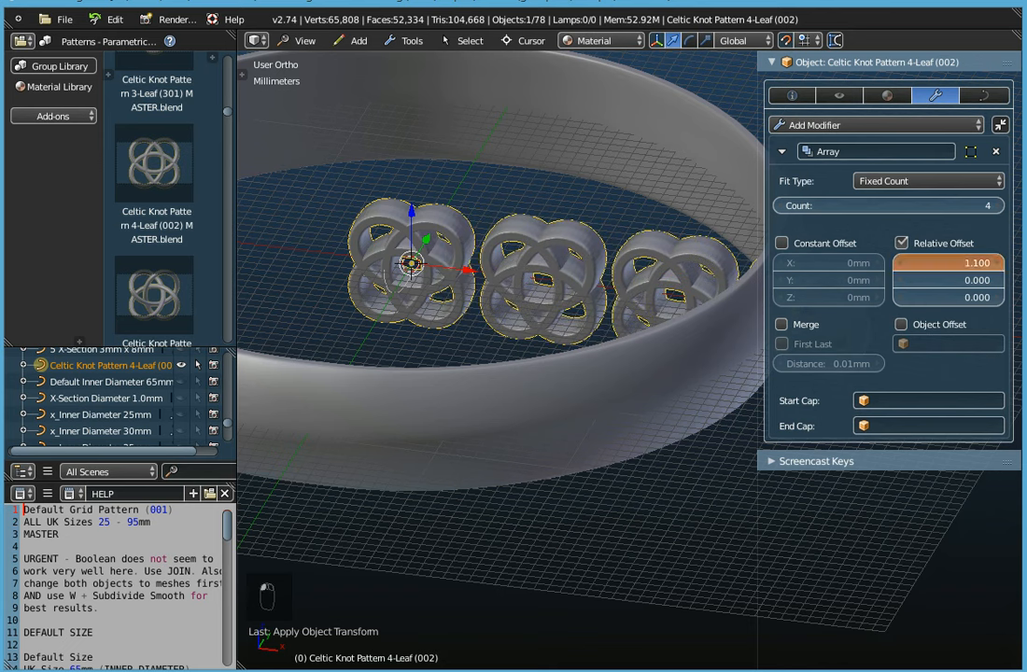
click(901, 269)
click(900, 268)
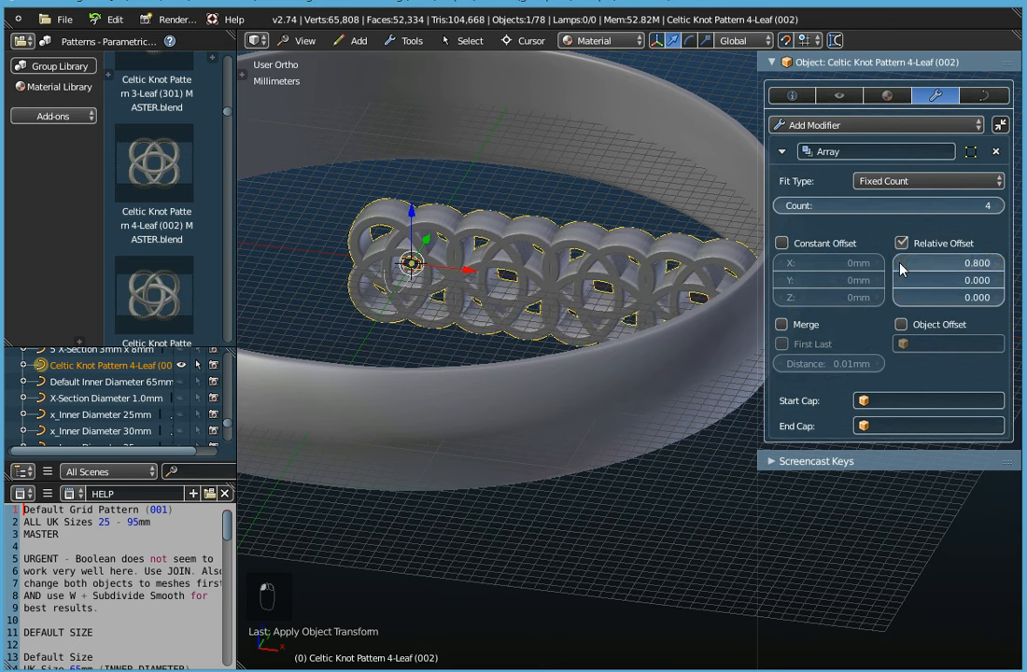
click(901, 269)
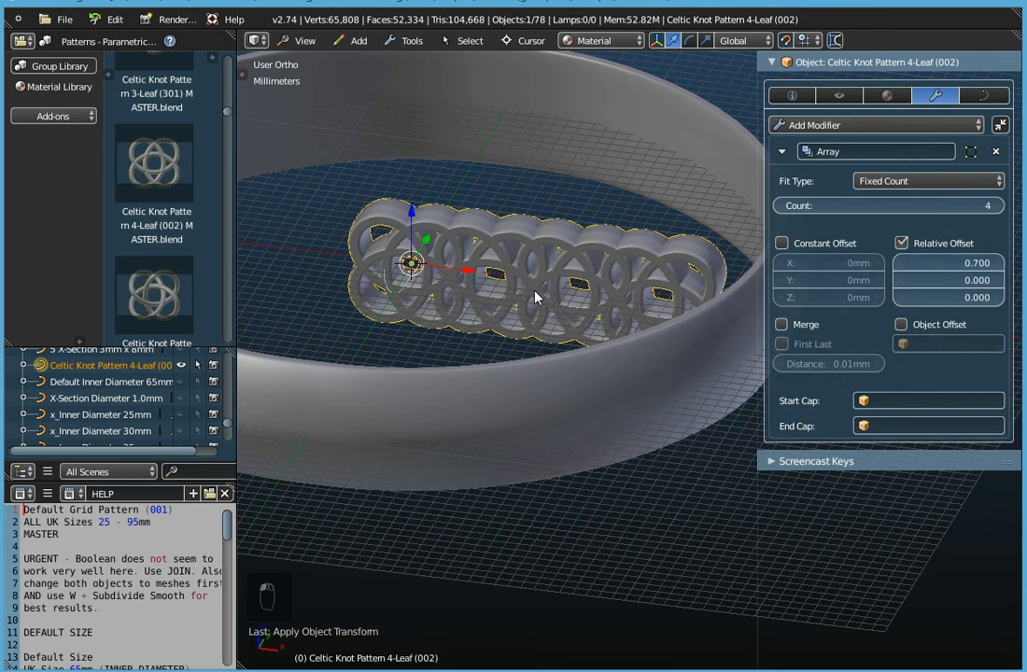
- Add a Curve modifier to the arrayed Celtic knot
scroll(533, 328, down, 3)
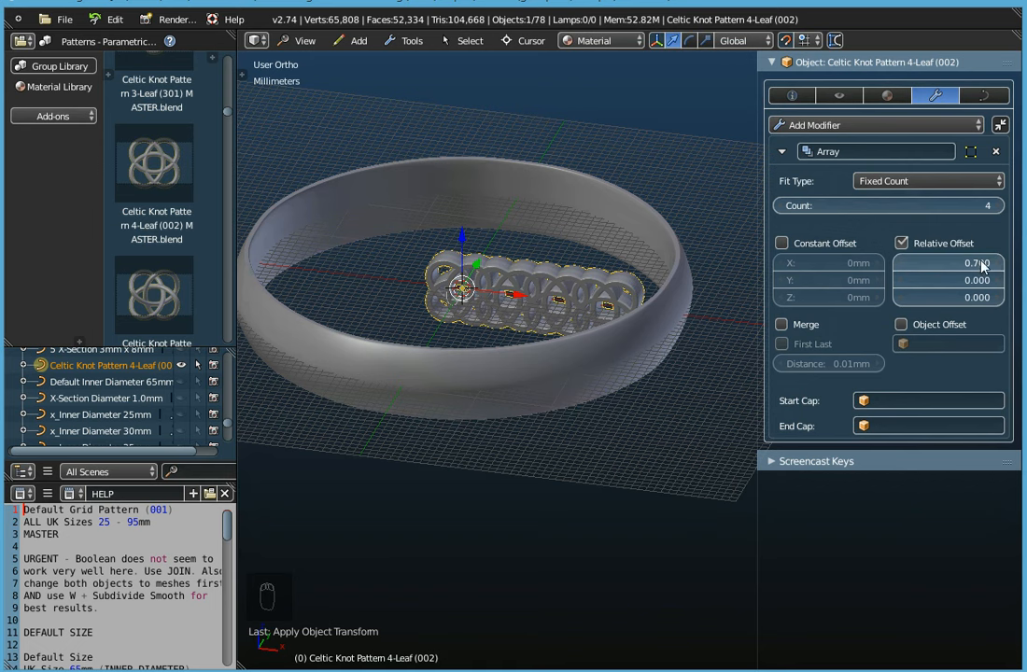
middle_drag(559, 282, 518, 283)
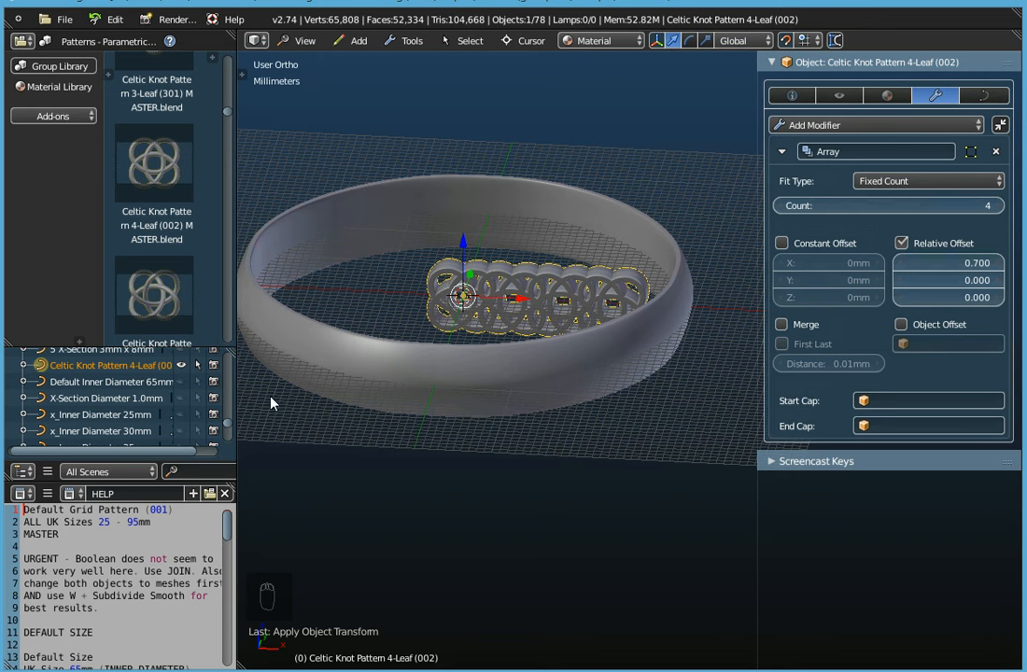
scroll(159, 417, down, 5)
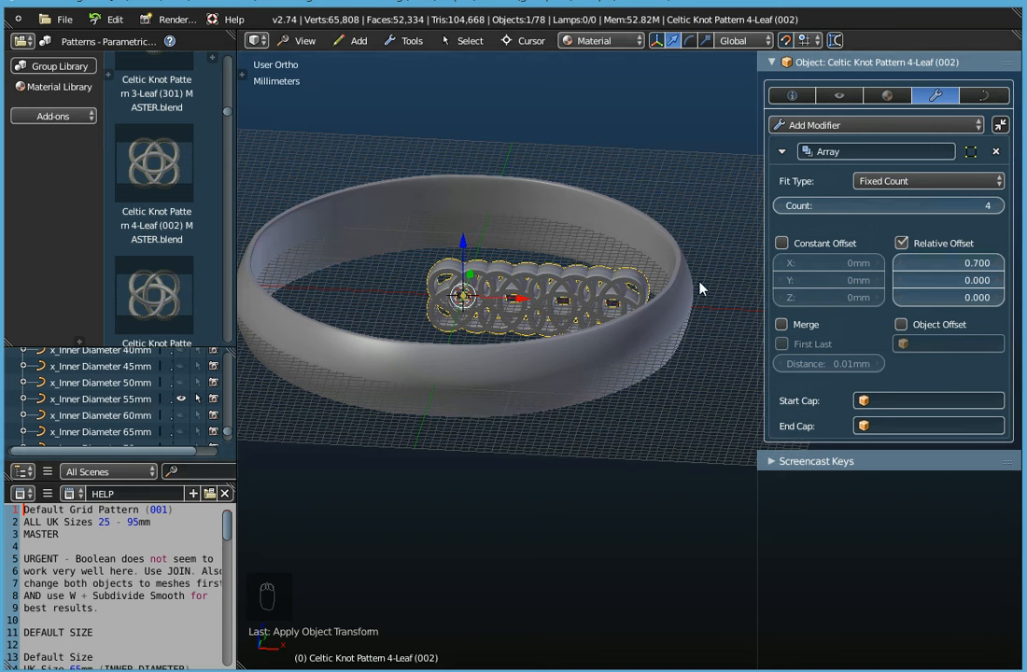
click(854, 126)
click(835, 127)
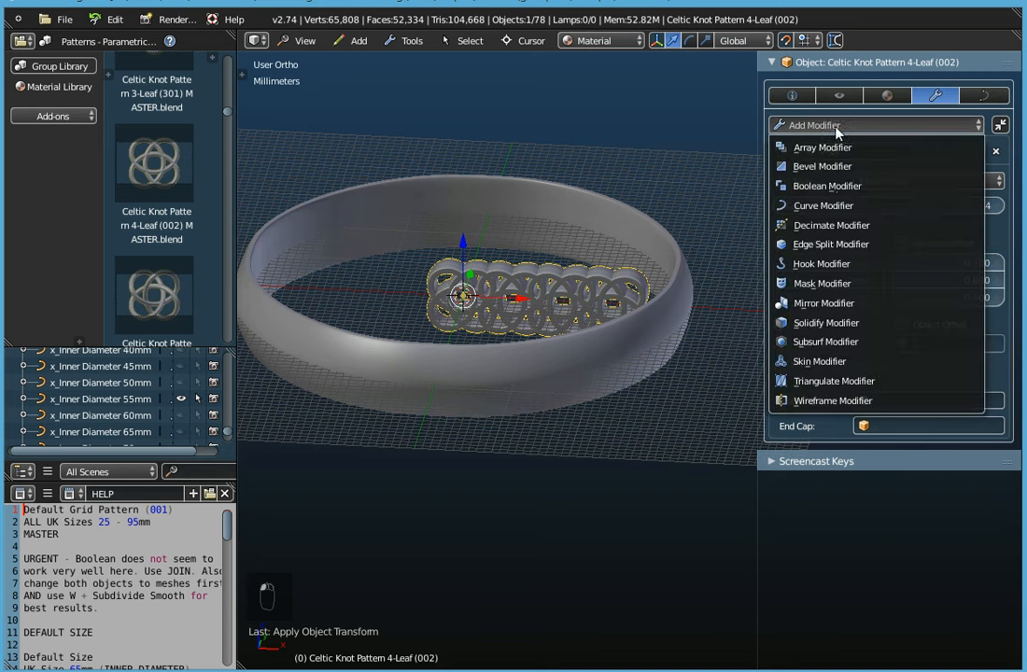
click(823, 206)
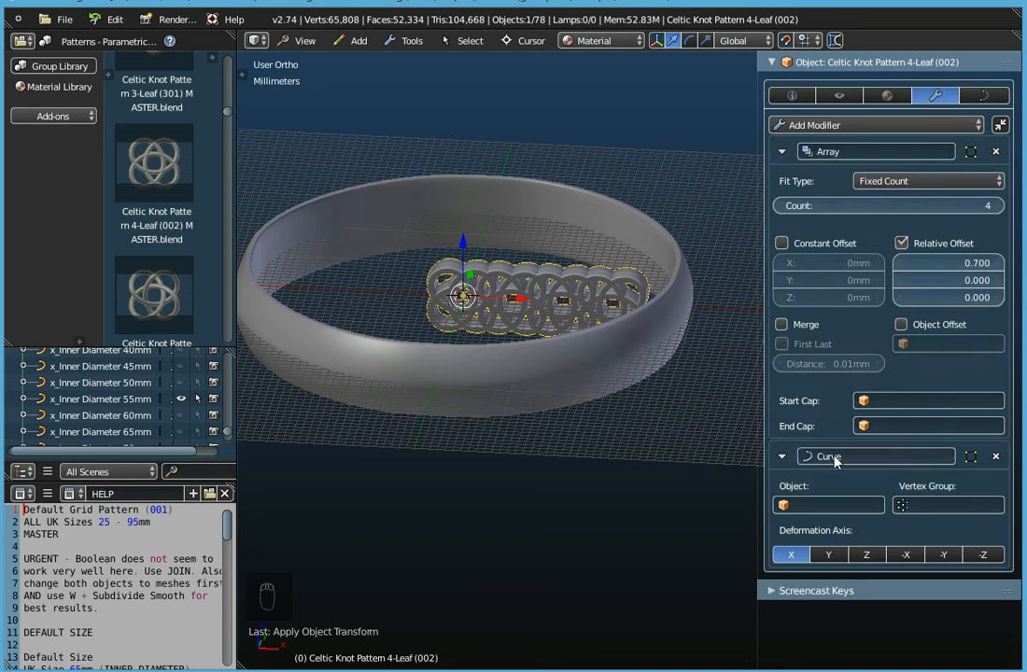
- Set the Curve modifier's object to x_Inner Diameter 55mm so the knot array bends around the bracelet
click(808, 509)
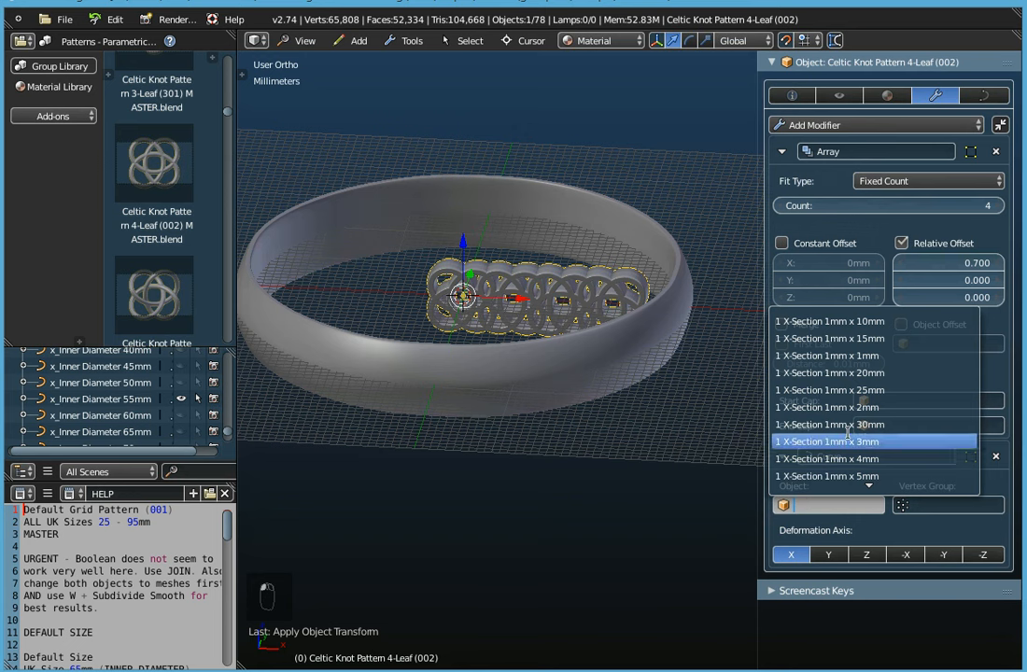
scroll(847, 433, down, 8)
scroll(848, 432, down, 15)
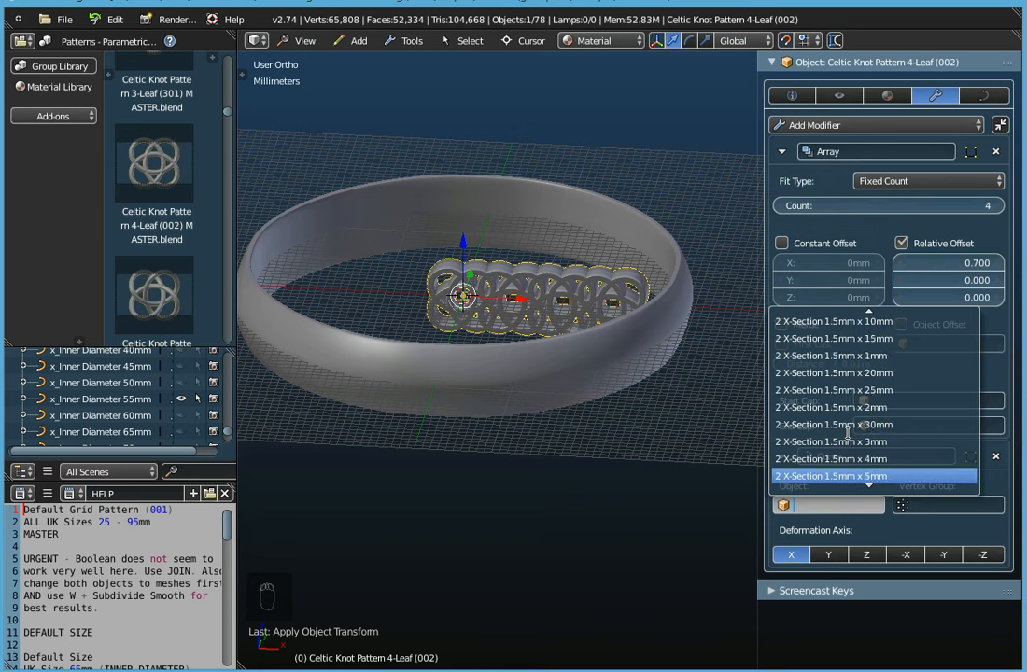
scroll(847, 433, down, 17)
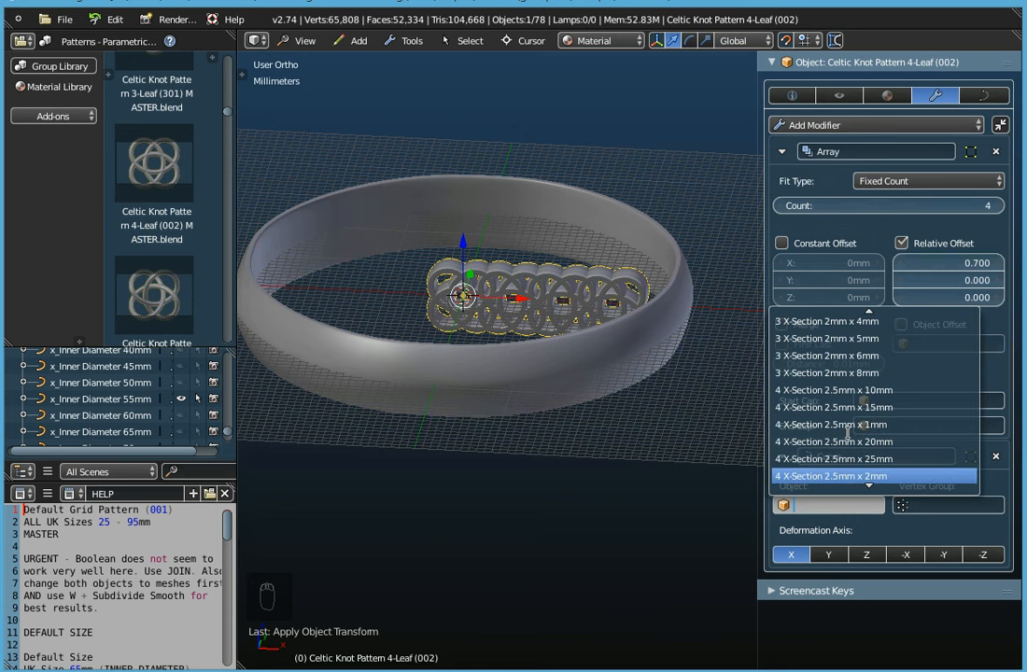
scroll(847, 432, down, 14)
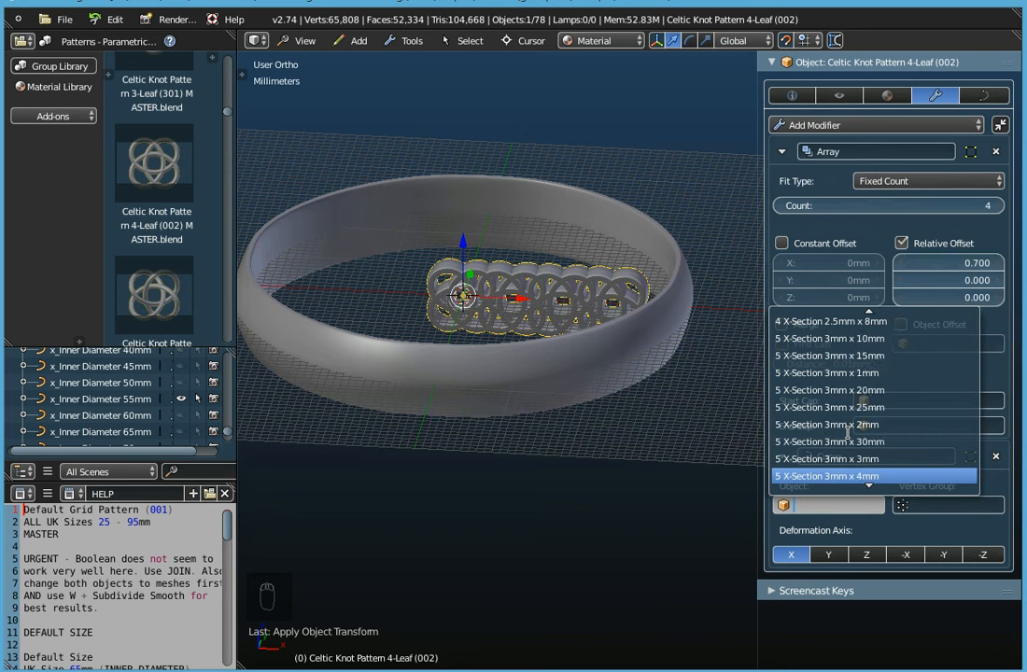
scroll(848, 432, down, 6)
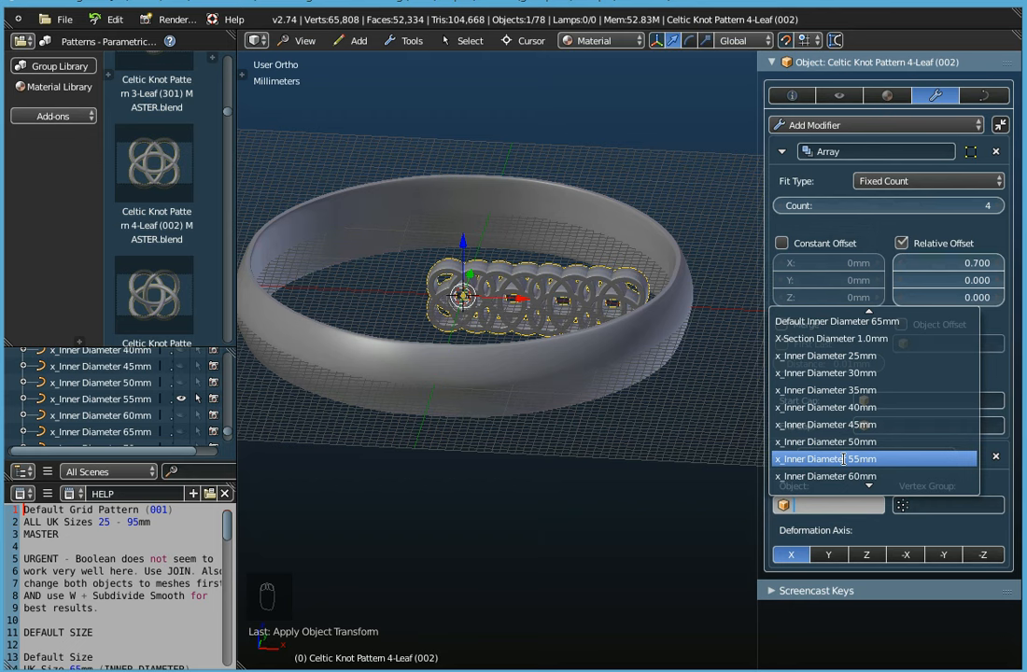
click(844, 459)
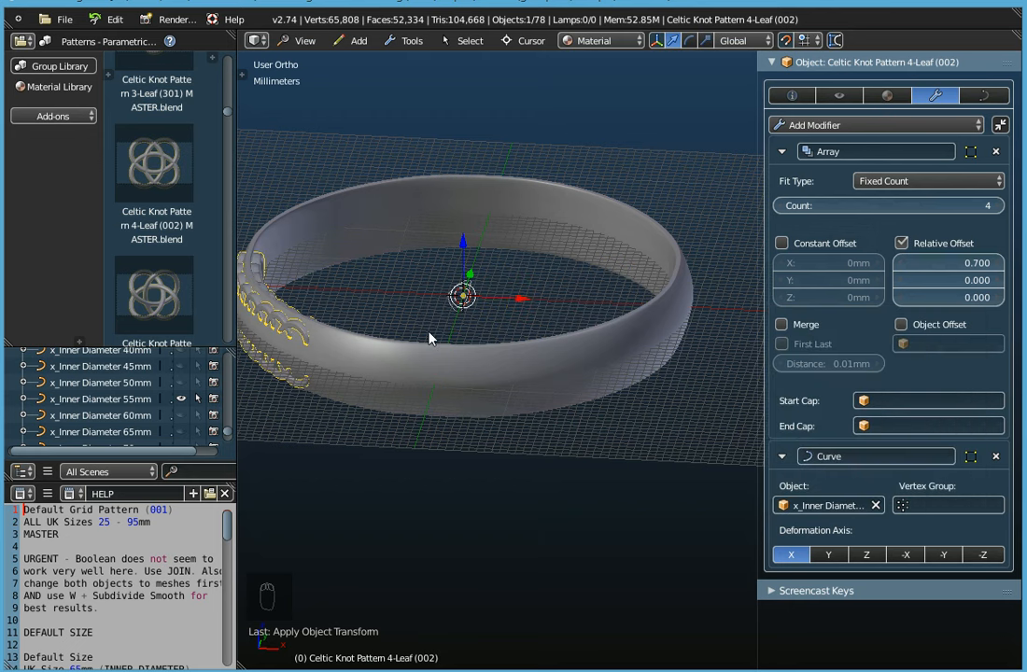
- In Edit Mode, move the Celtic knot's geometry 2 mm in the positive global Y direction so the array shifts outward on the band
middle_drag(446, 317, 443, 483)
middle_drag(378, 508, 362, 574)
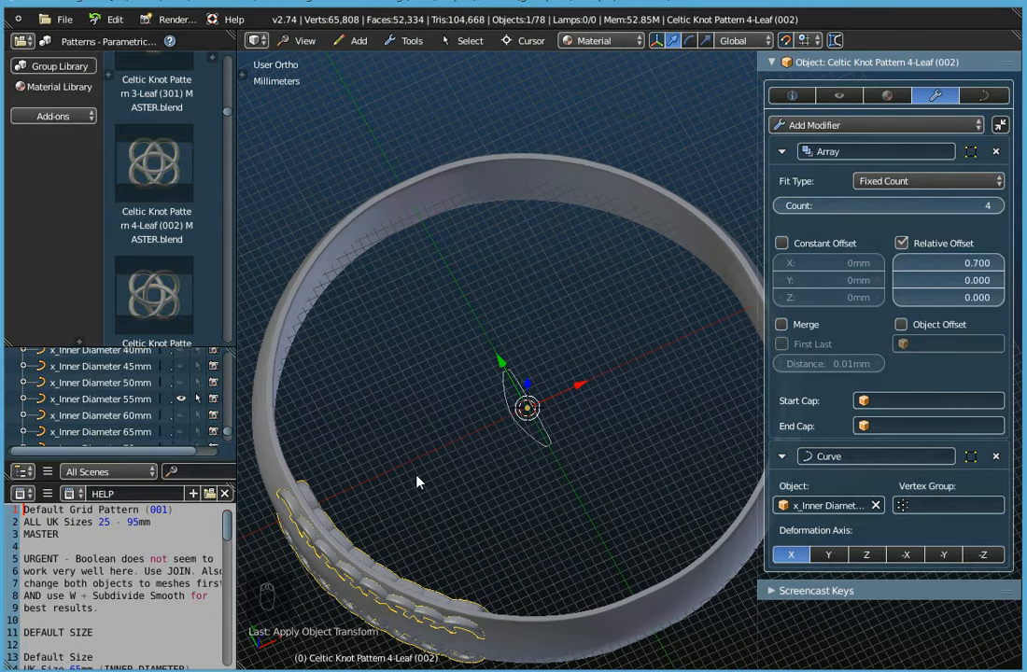
middle_drag(456, 548, 411, 522)
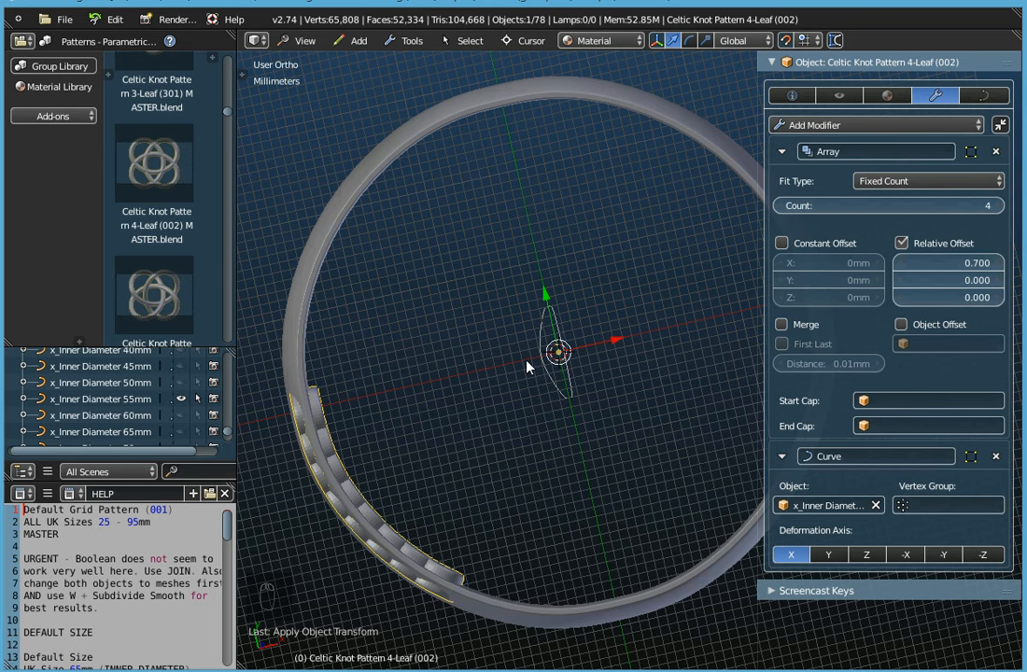
click(303, 40)
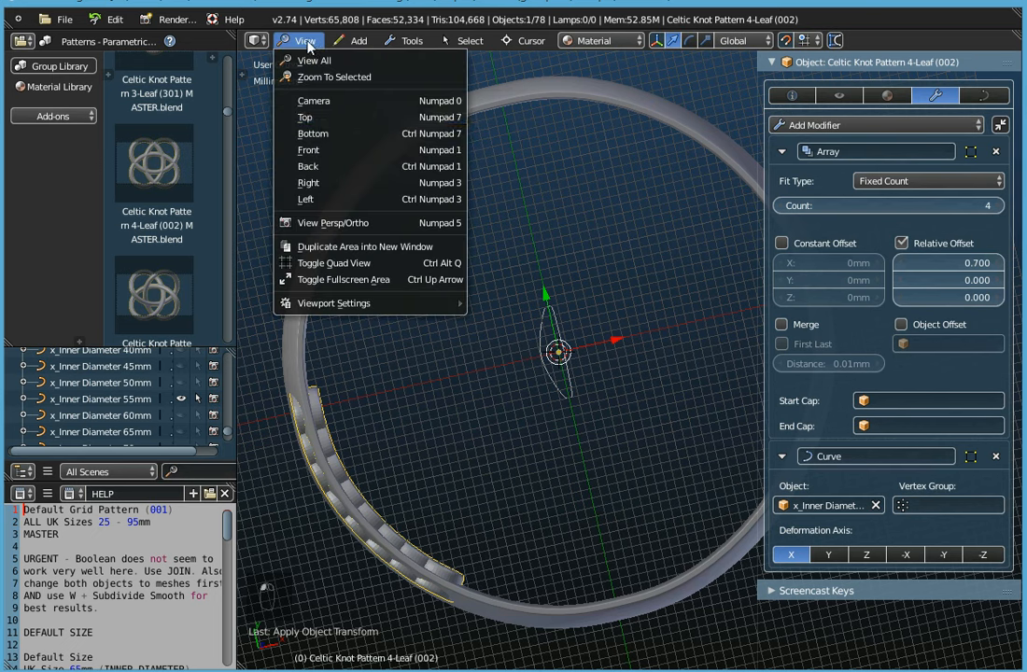
click(317, 119)
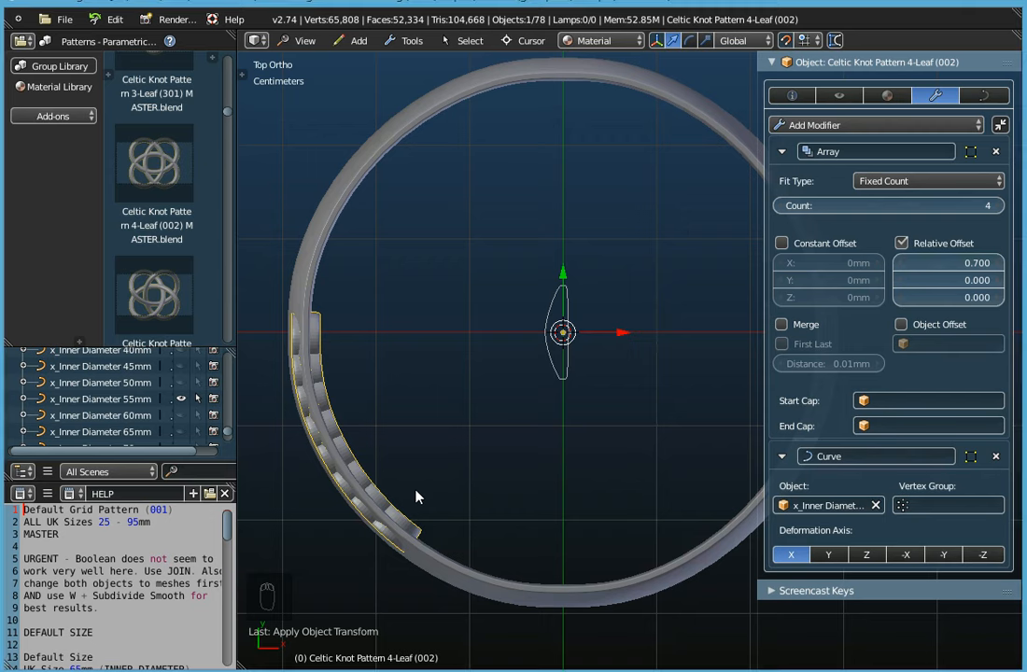
key(Tab)
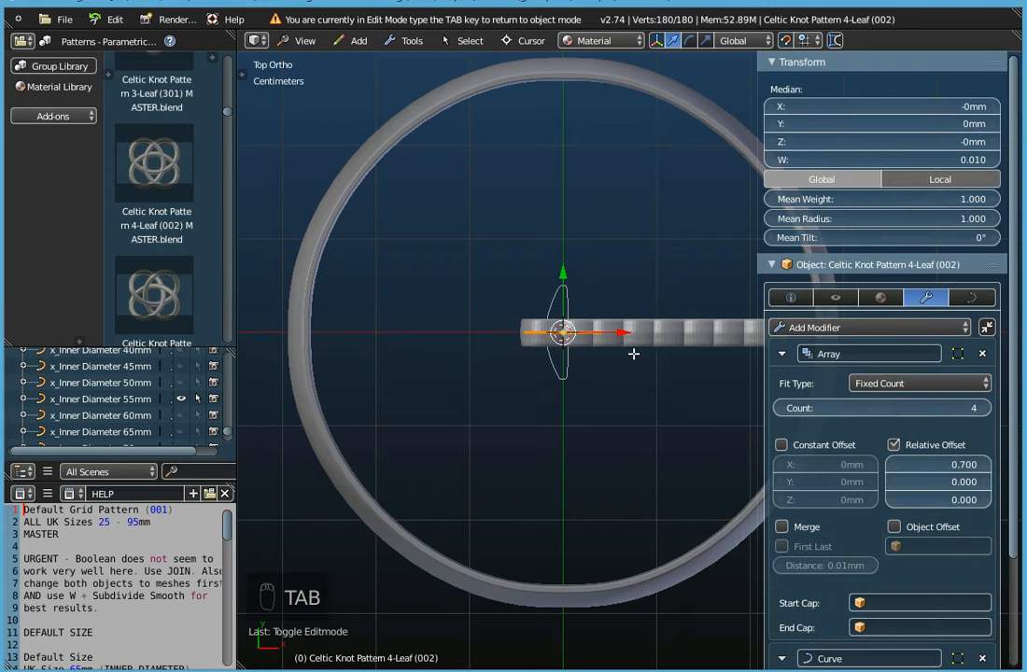
shift+middle_drag(589, 351, 510, 348)
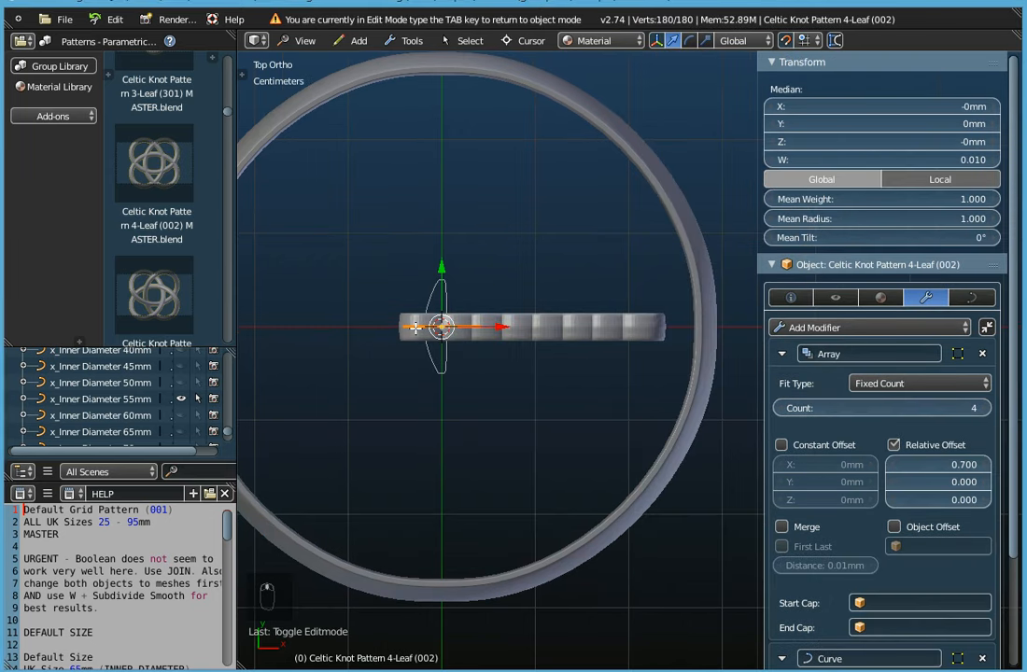
scroll(474, 385, up, 2)
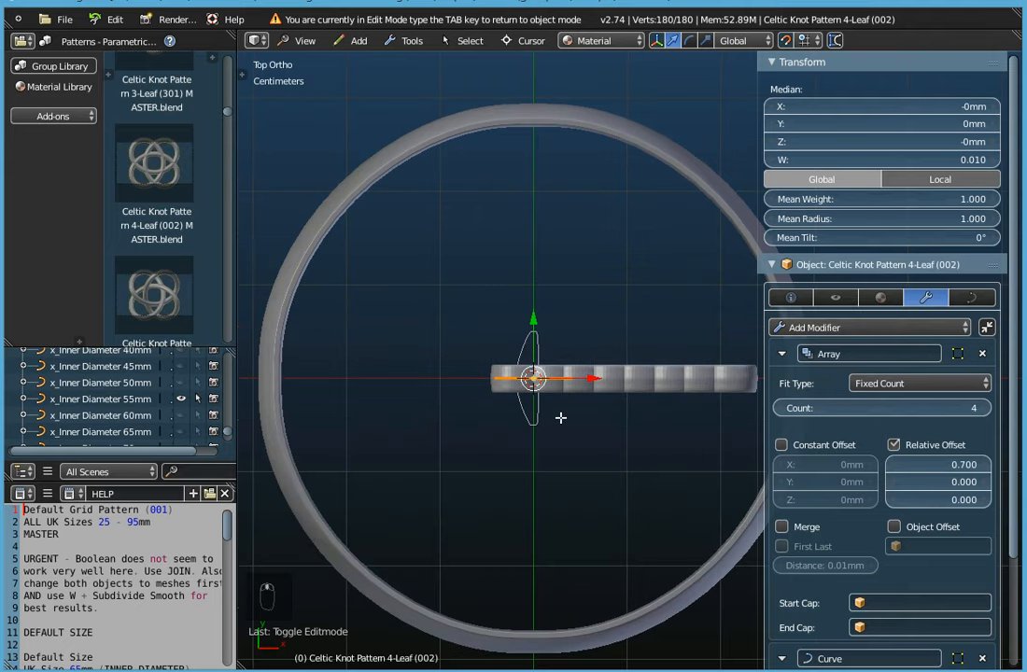
scroll(513, 392, up, 2)
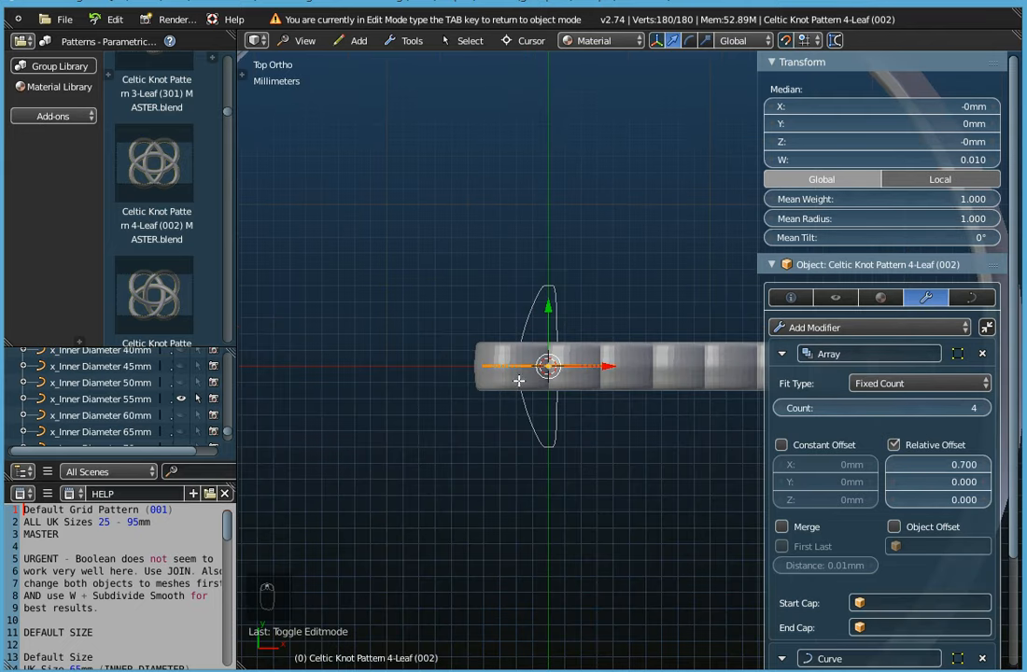
click(549, 299)
mouse_move(548, 297)
mouse_down()
mouse_move(546, 275)
mouse_move(543, 284)
mouse_up()
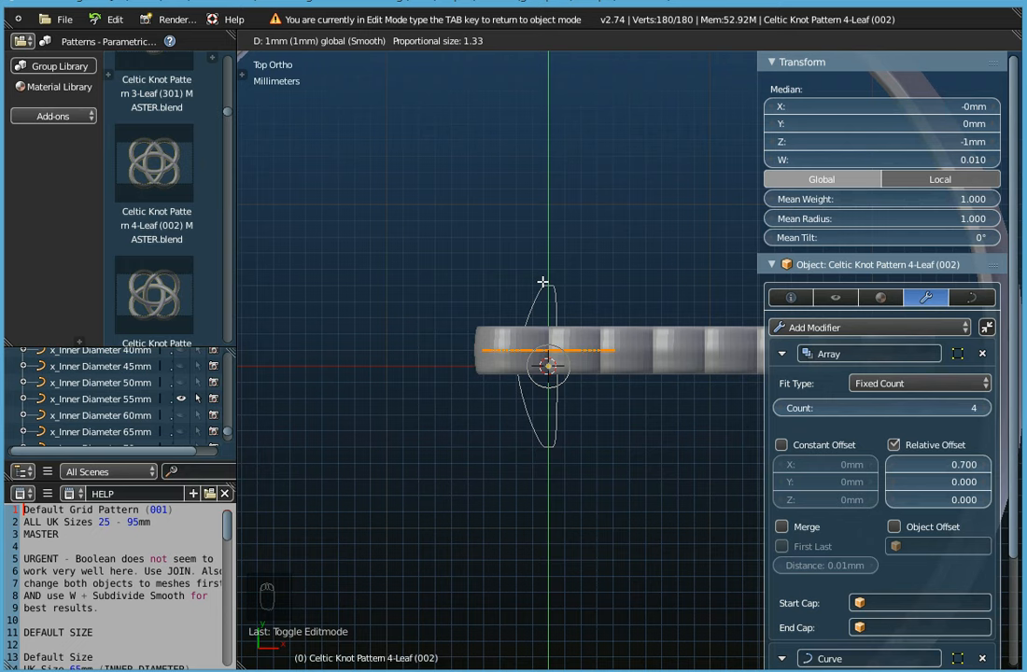
click(543, 278)
scroll(505, 469, down, 2)
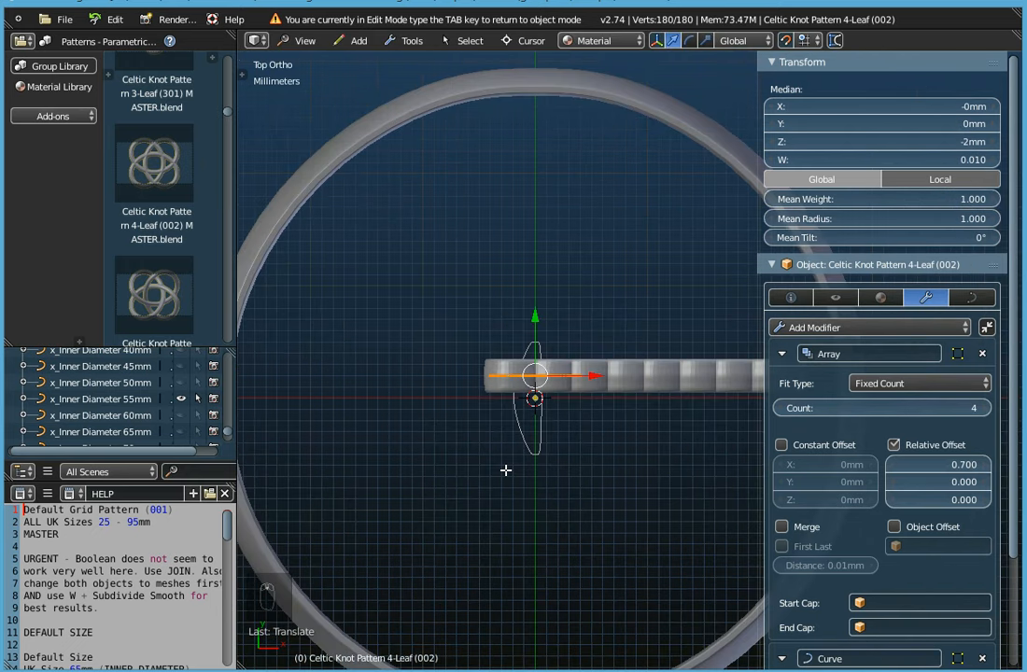
shift+middle_drag(504, 470, 557, 411)
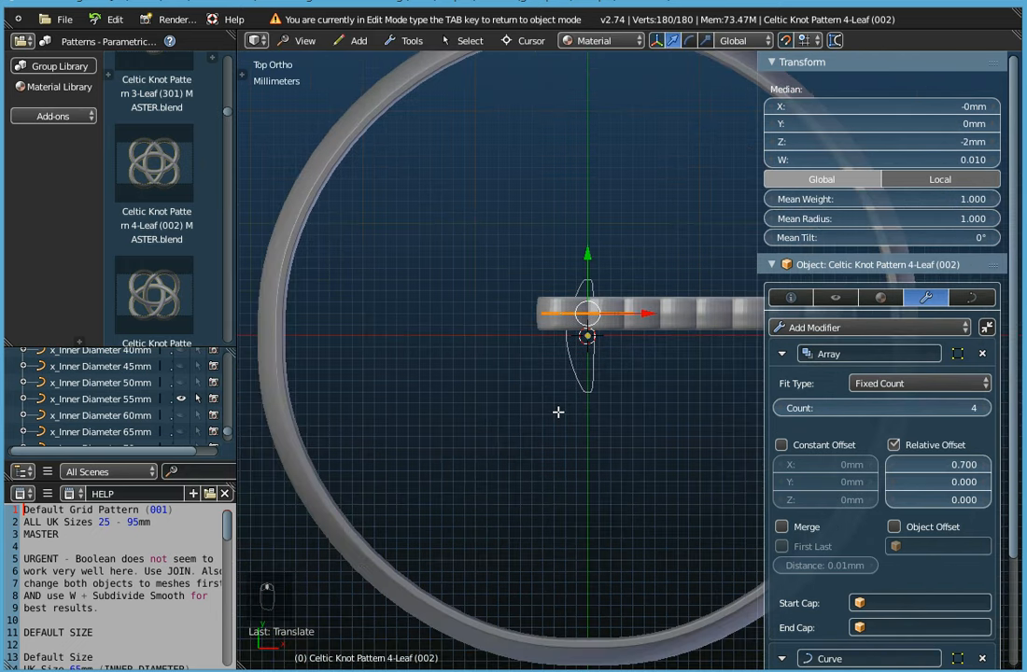
key(Tab)
scroll(328, 579, up, 1)
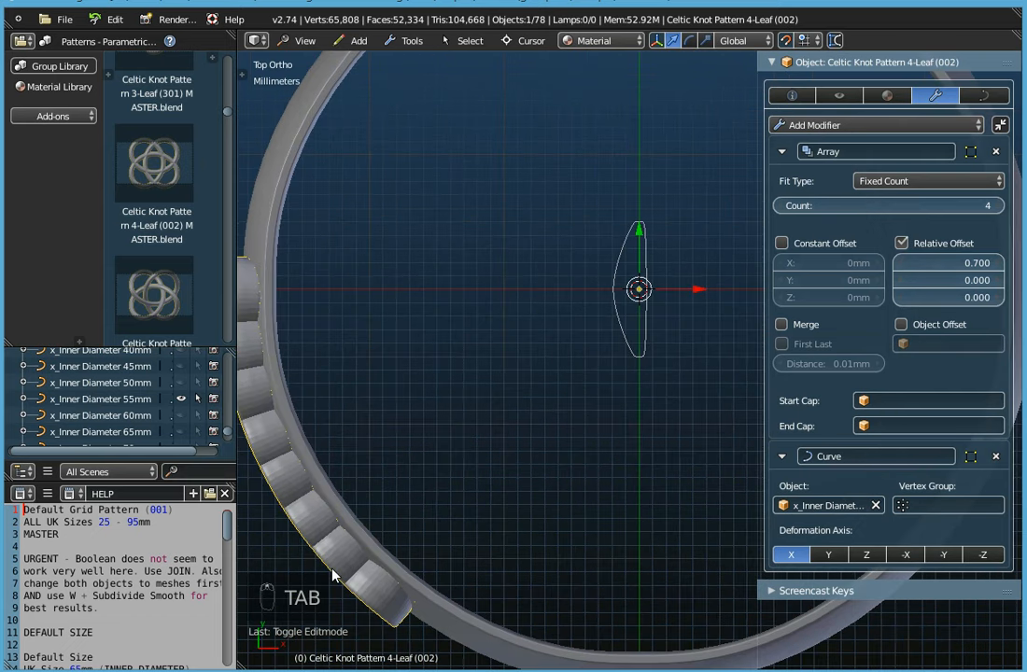
- In Edit Mode, move the knot's geometry back 1 mm along global Y, to a median Z of -1 mm
middle_drag(400, 596, 435, 522)
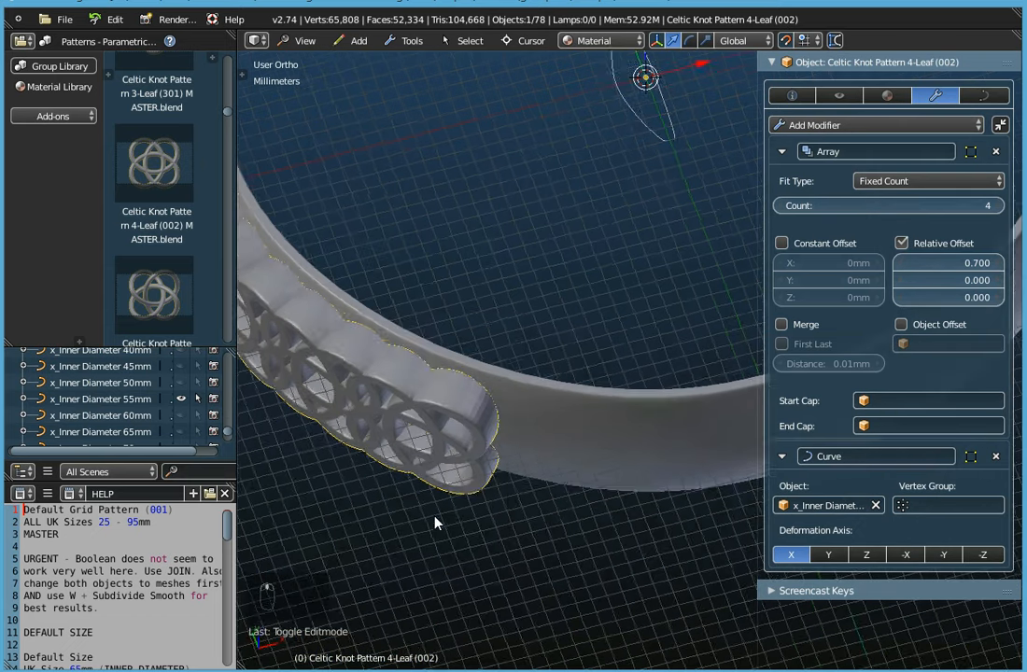
middle_drag(508, 485, 541, 513)
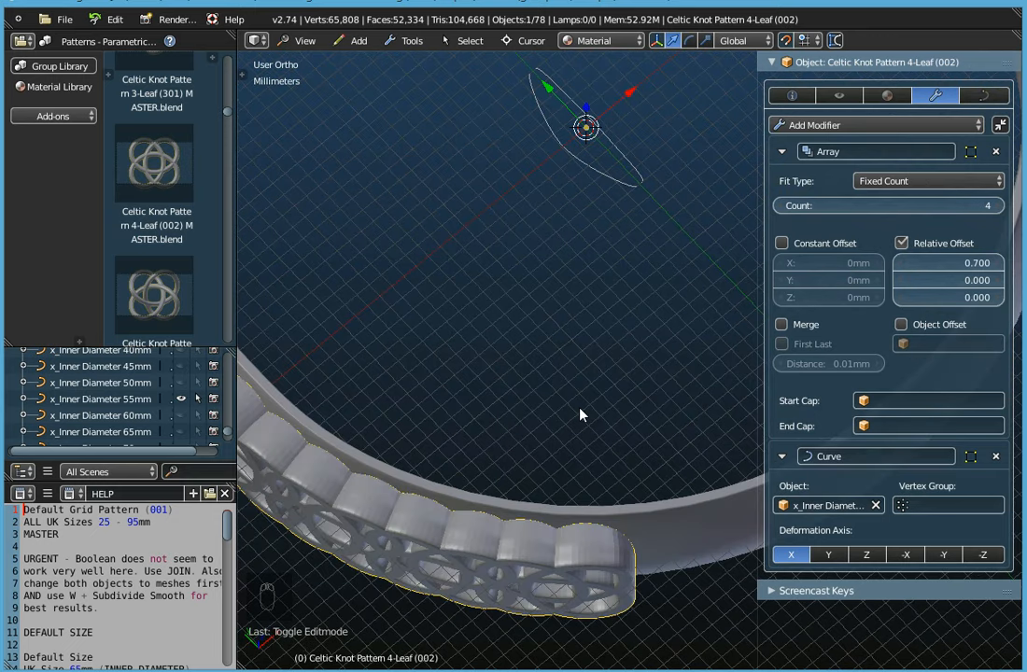
click(304, 40)
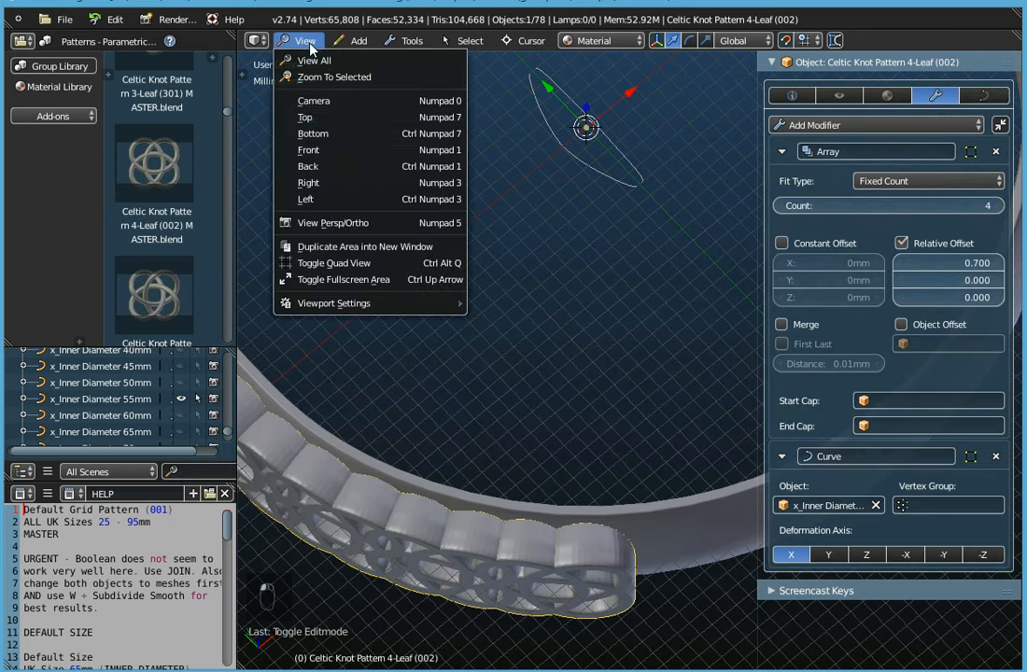
key(KP_7)
key(Tab)
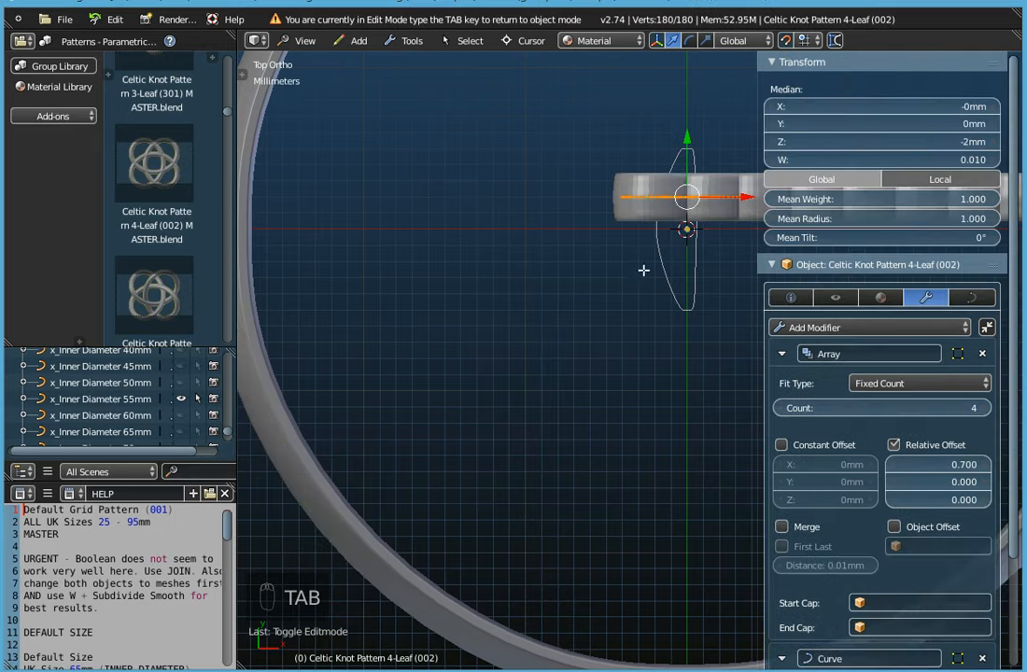
shift+middle_drag(640, 284, 516, 324)
scroll(560, 214, up, 4)
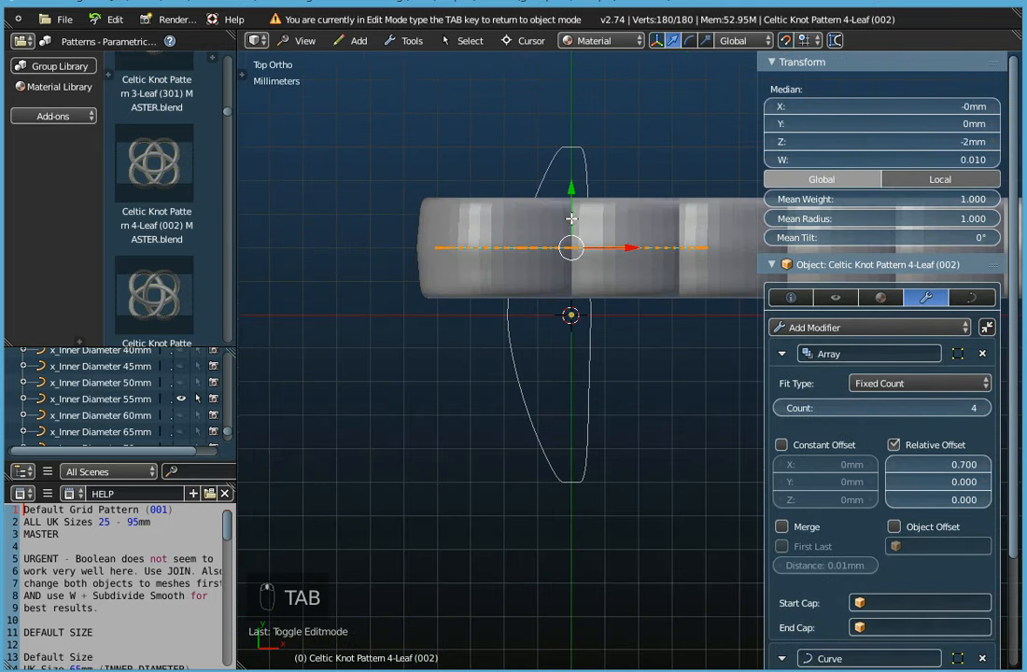
drag(572, 182, 579, 228)
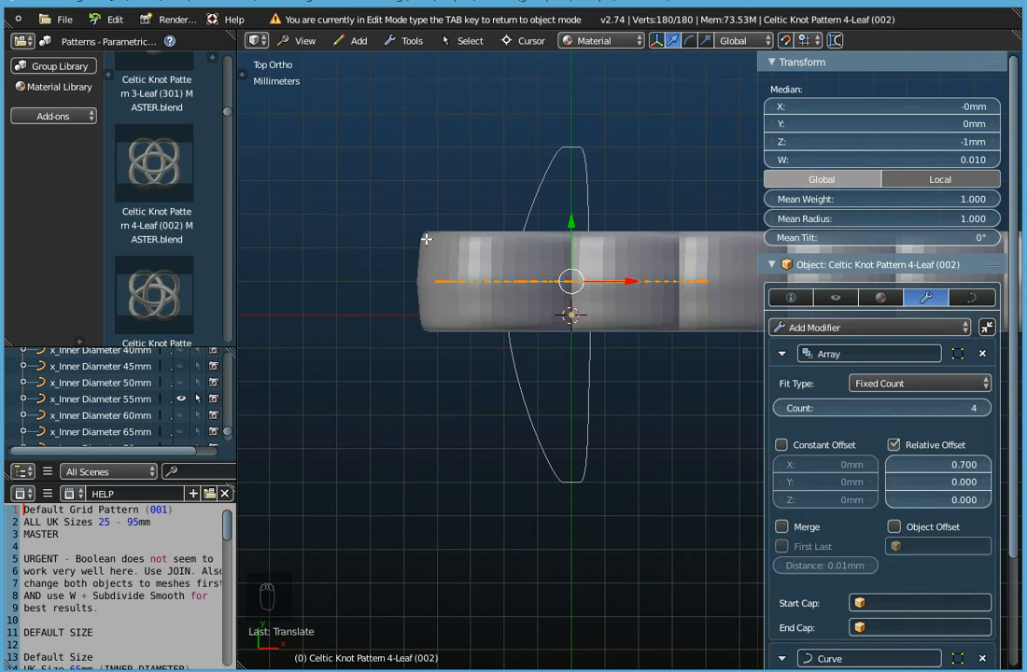
scroll(456, 467, down, 5)
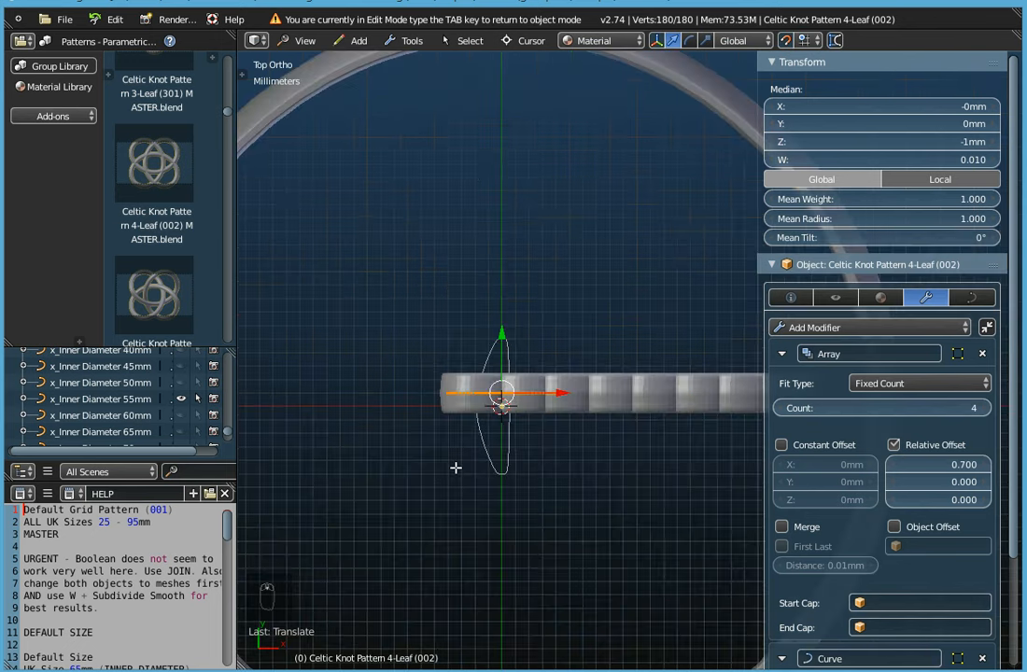
scroll(463, 495, down, 2)
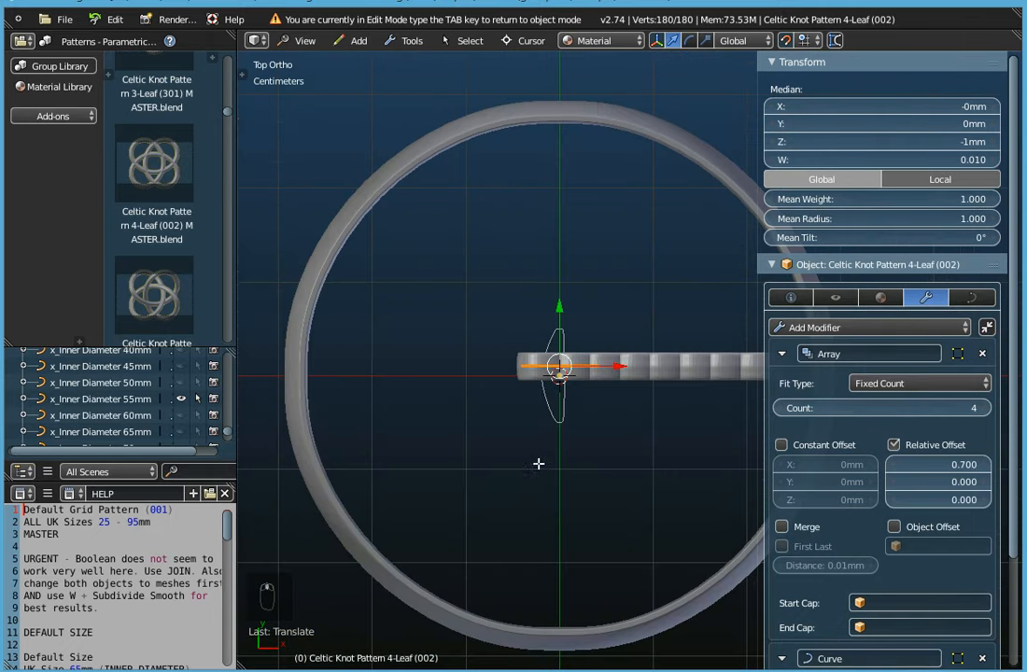
key(Tab)
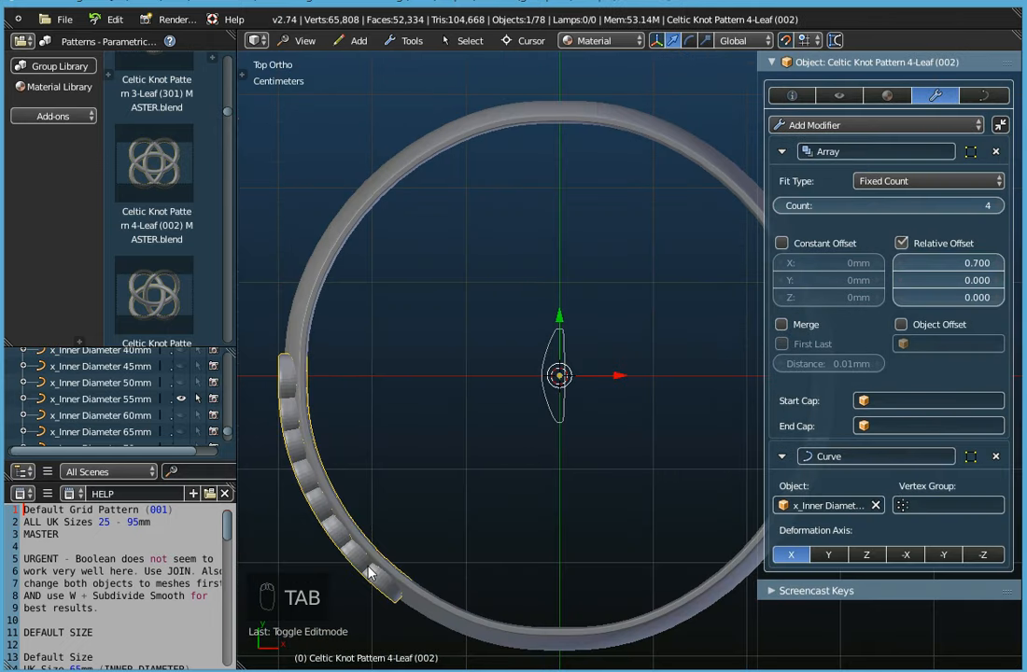
- With snapping off, move the knot's geometry outward about 0.5 mm along global Y in Edit Mode, to a median Z of -1.4954 mm
scroll(369, 572, up, 1)
mouse_move(369, 572)
middle_down()
mouse_move(372, 602)
mouse_move(381, 565)
middle_up()
key(Tab)
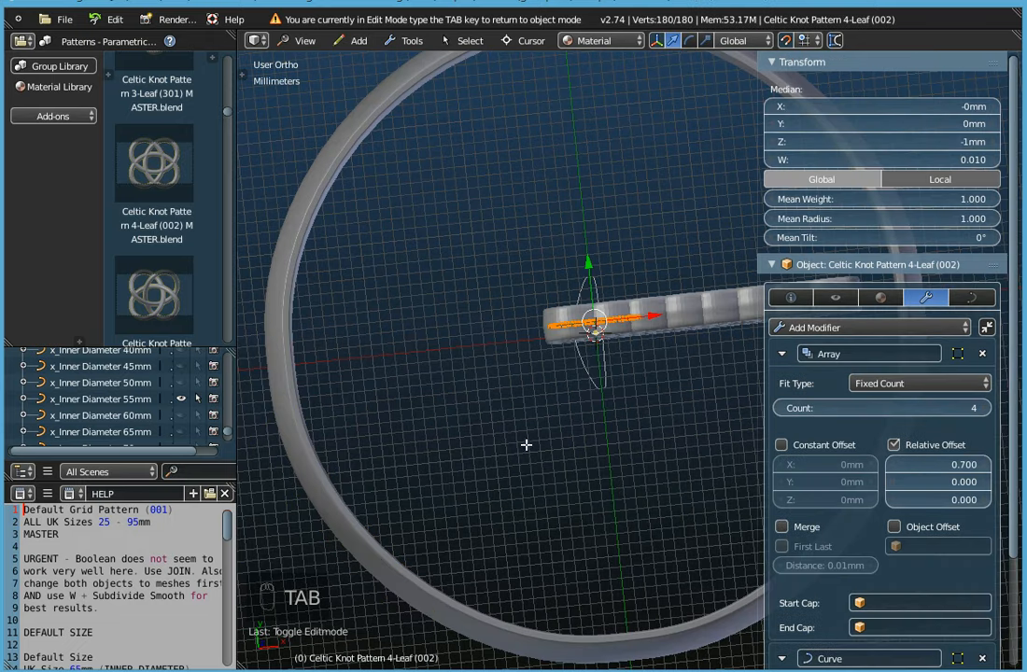
click(305, 41)
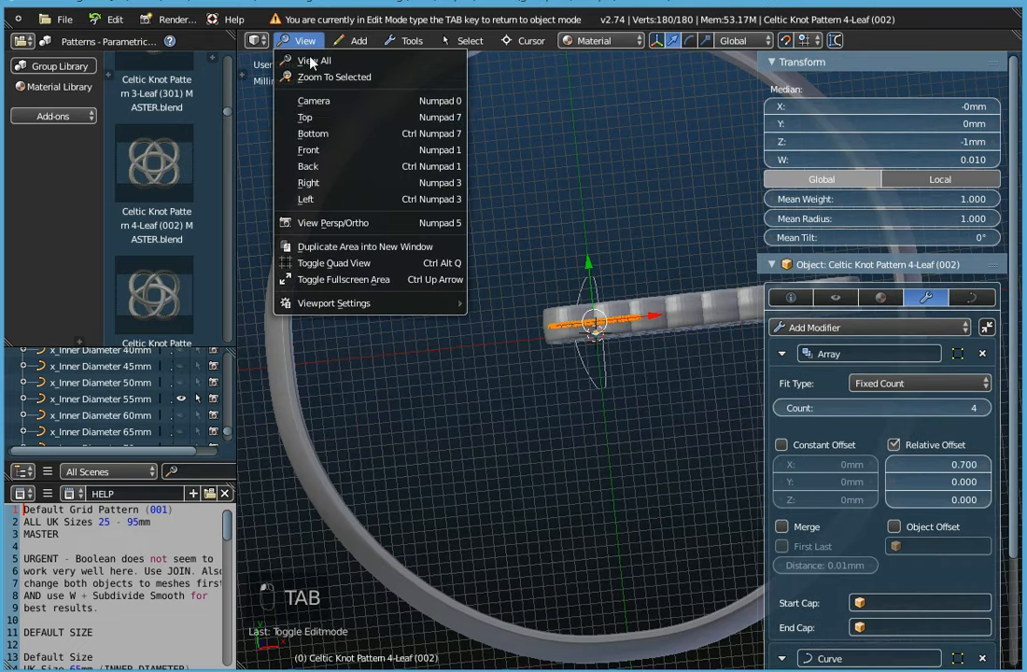
click(305, 117)
scroll(584, 313, up, 4)
scroll(584, 313, up, 1)
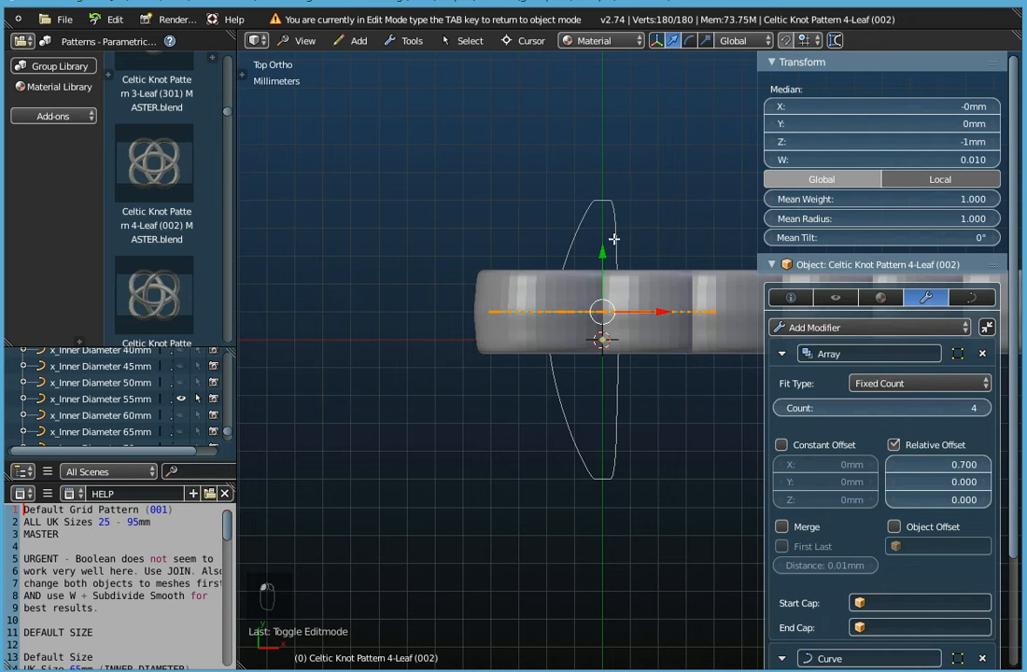
scroll(600, 255, up, 3)
scroll(603, 290, up, 2)
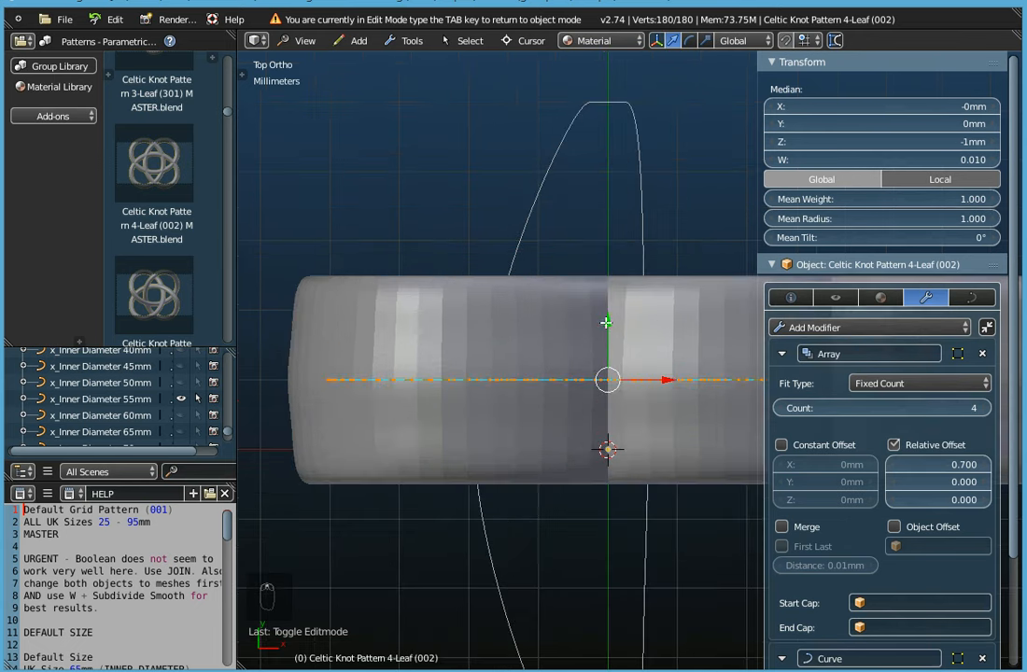
key(g)
key(z)
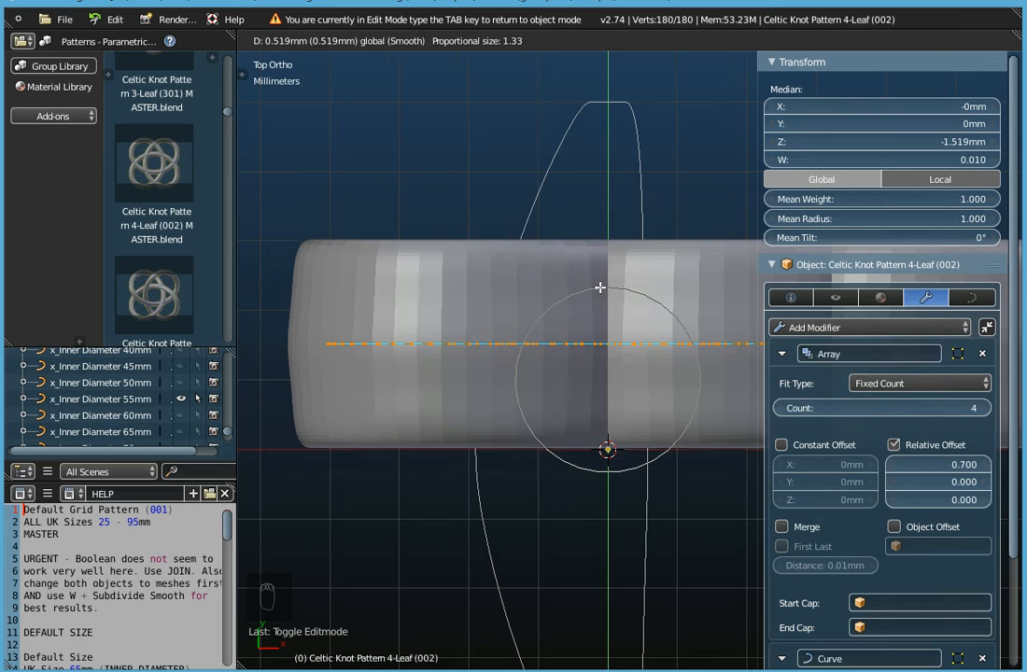
click(600, 290)
scroll(555, 486, down, 2)
scroll(555, 486, down, 3)
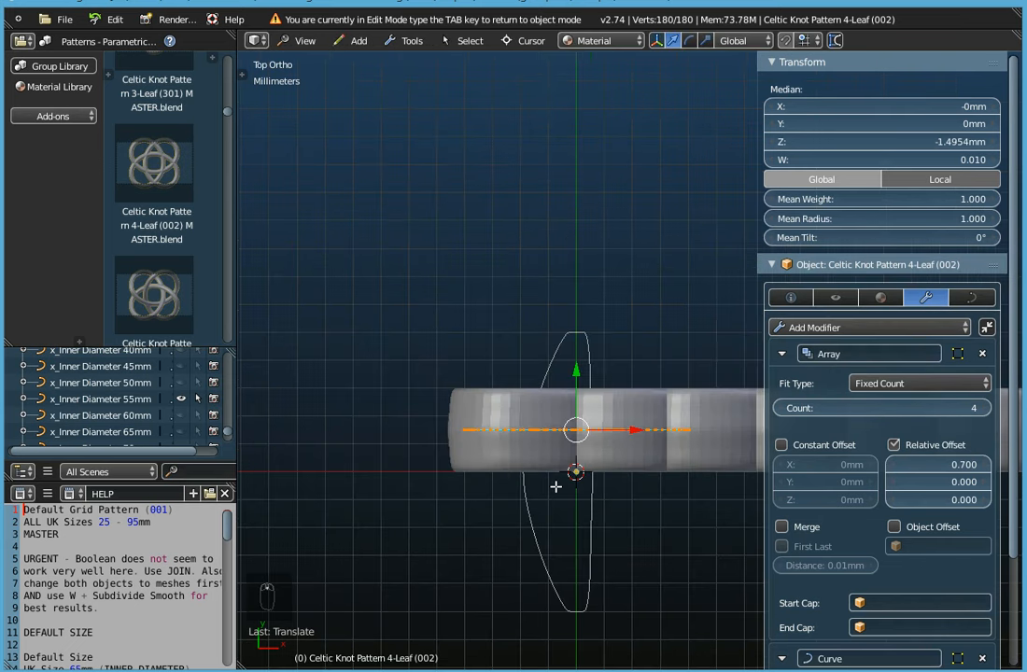
scroll(550, 549, down, 4)
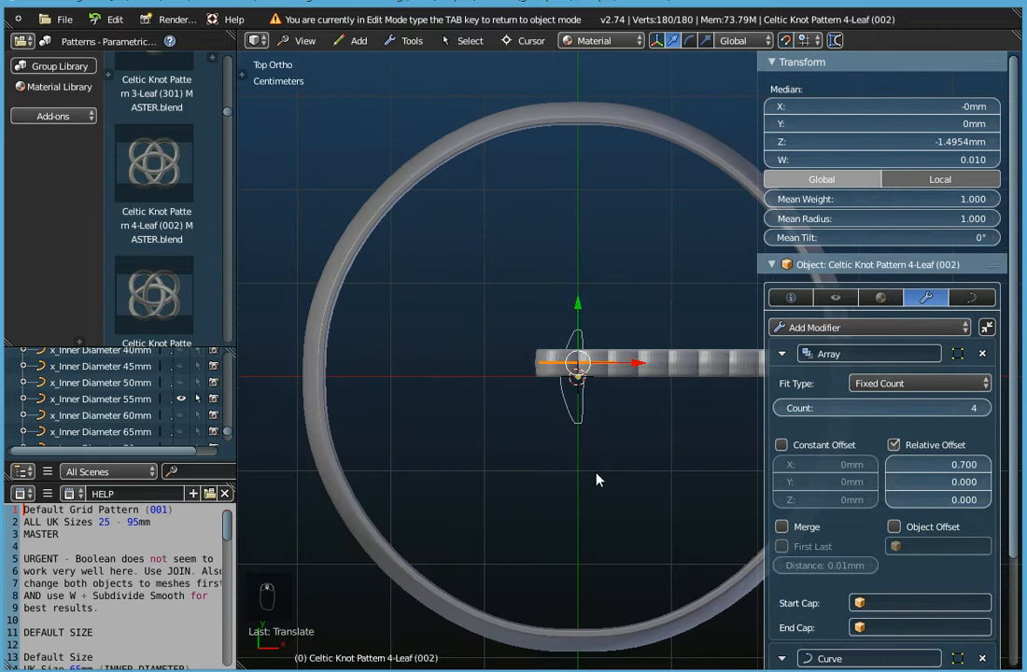
key(Tab)
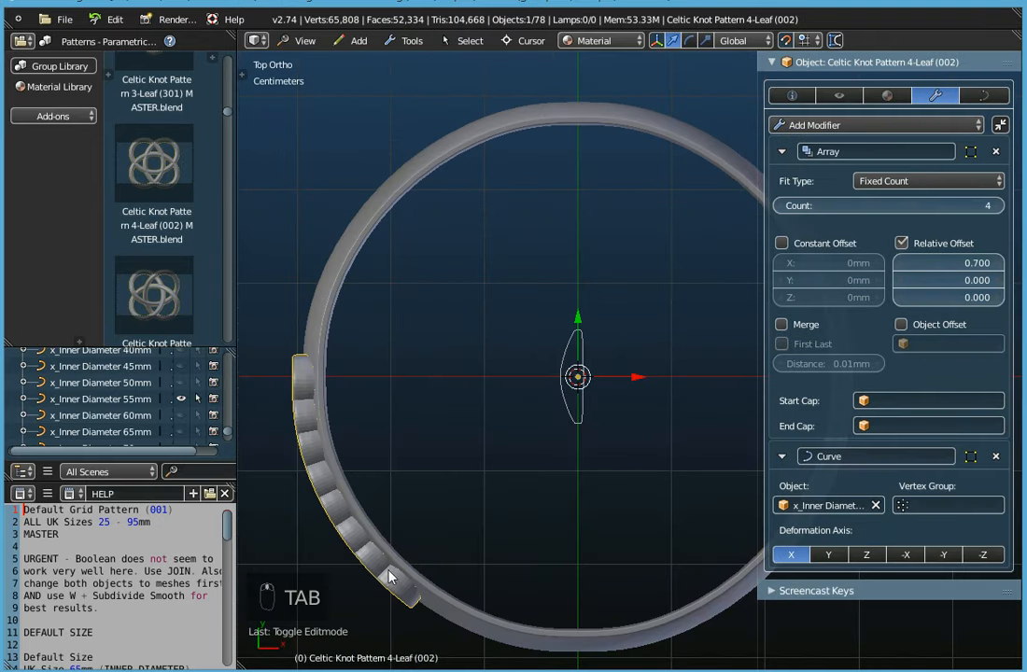
- Convert the curved Celtic knot array on the bracelet to a mesh
middle_drag(390, 578, 389, 614)
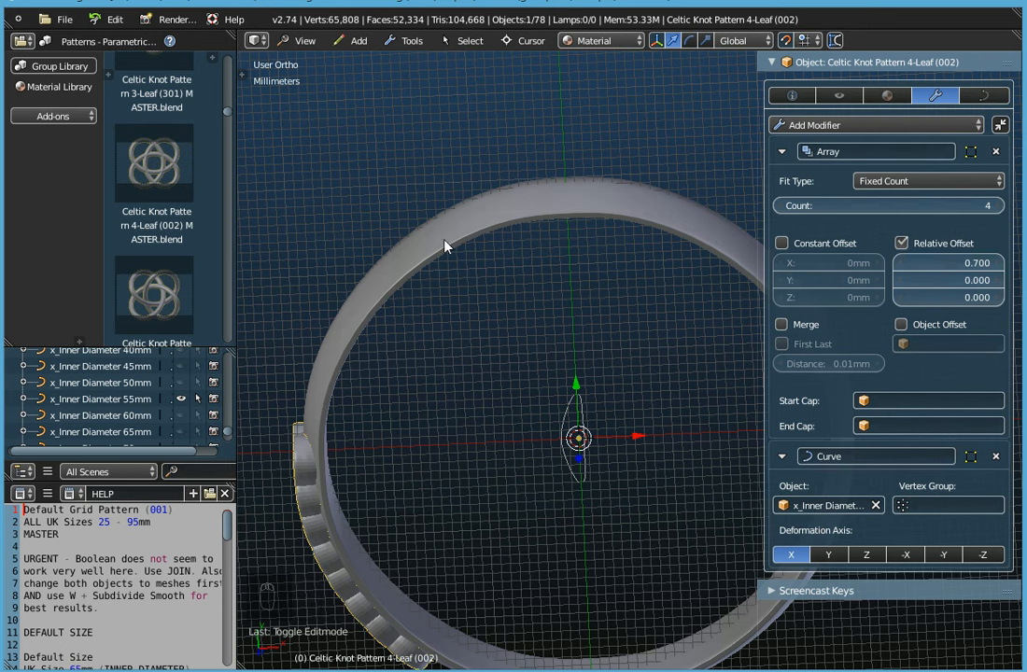
middle_drag(495, 490, 501, 455)
scroll(501, 455, down, 2)
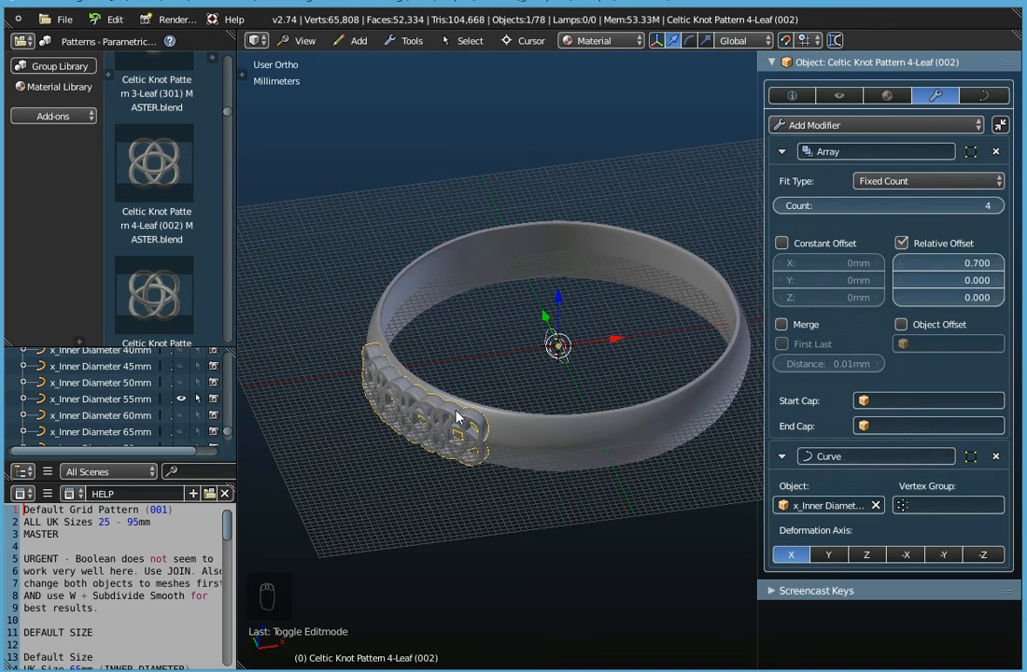
click(410, 40)
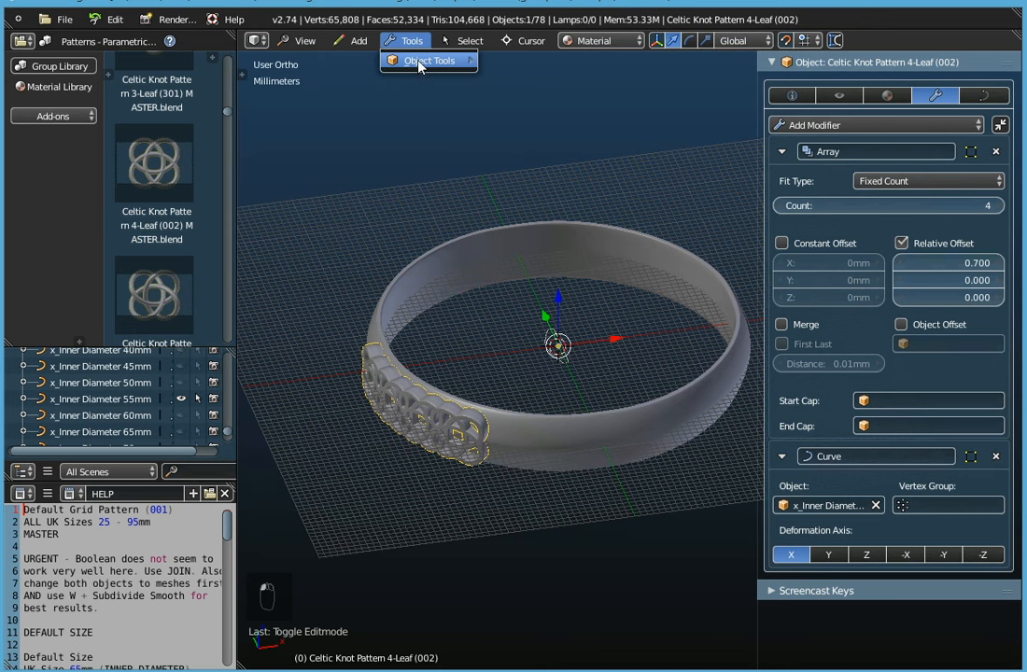
mouse_move(419, 65)
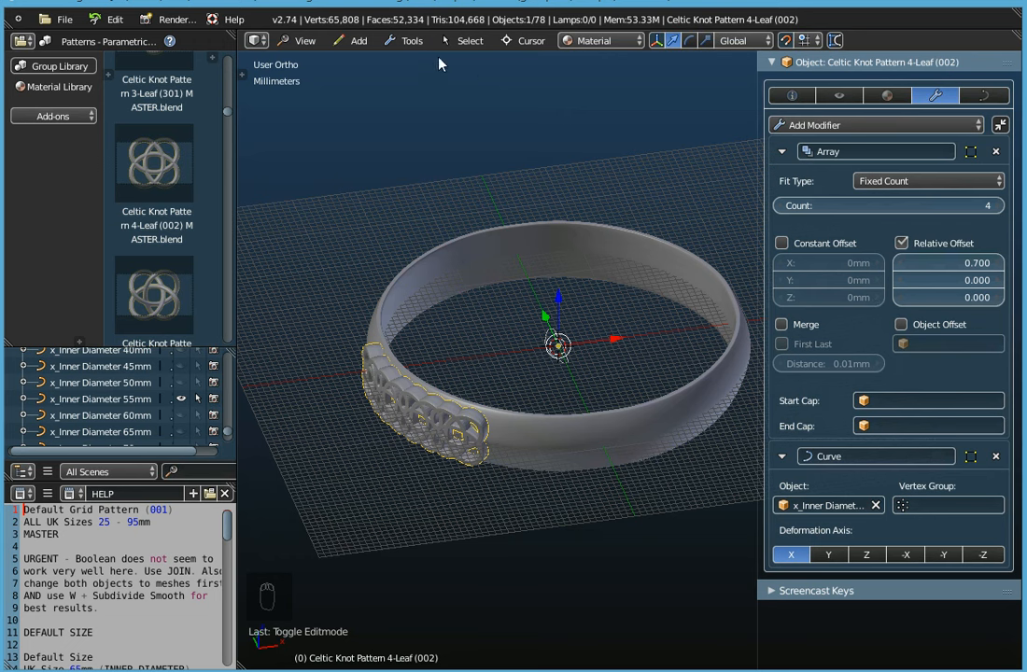
click(411, 41)
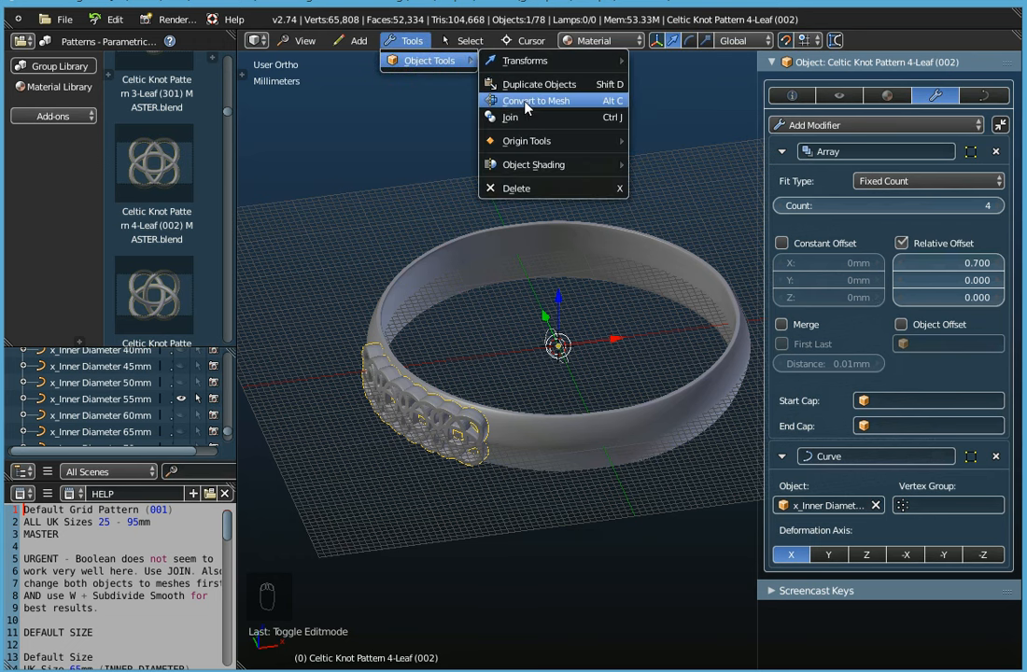
click(527, 103)
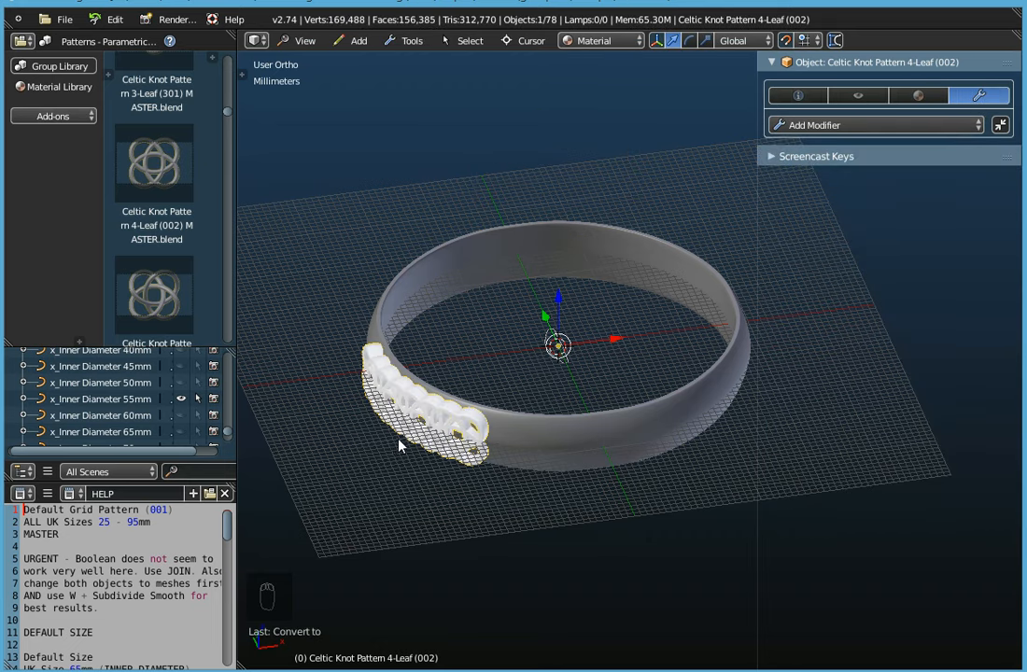
- Convert the x_Inner Diameter 55mm bracelet band from a curve to a mesh
middle_drag(513, 397, 604, 408)
right_click(617, 387)
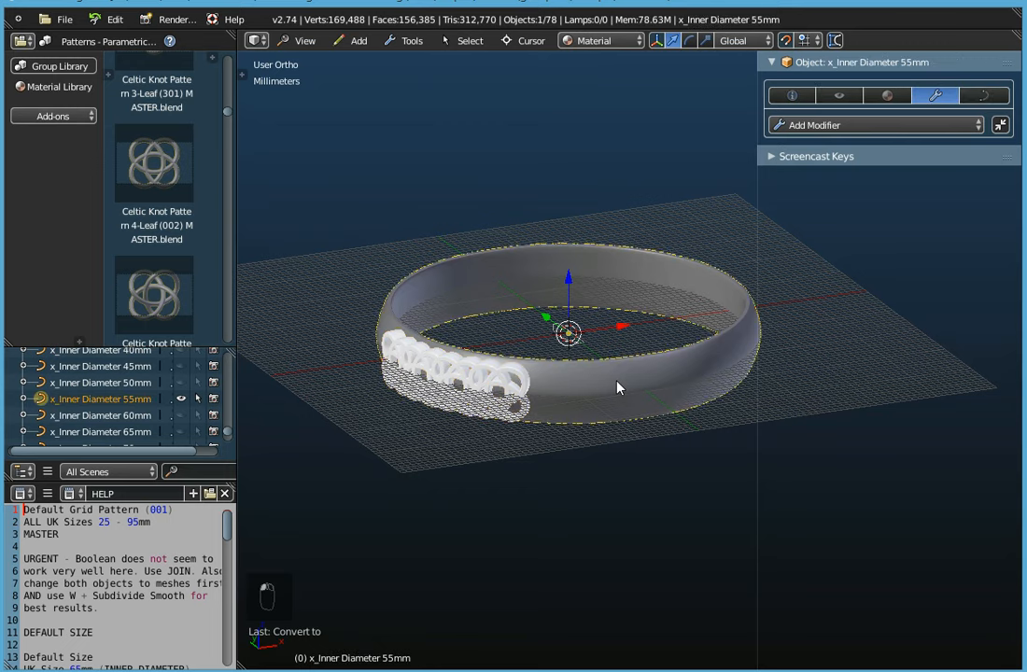
middle_drag(649, 433, 600, 492)
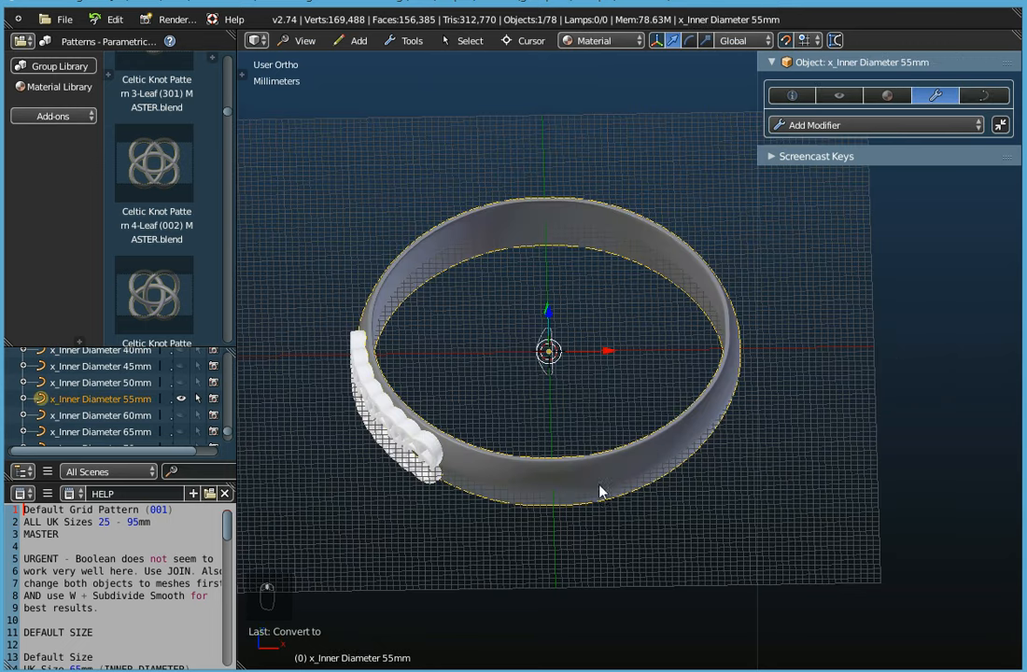
click(410, 40)
mouse_move(431, 60)
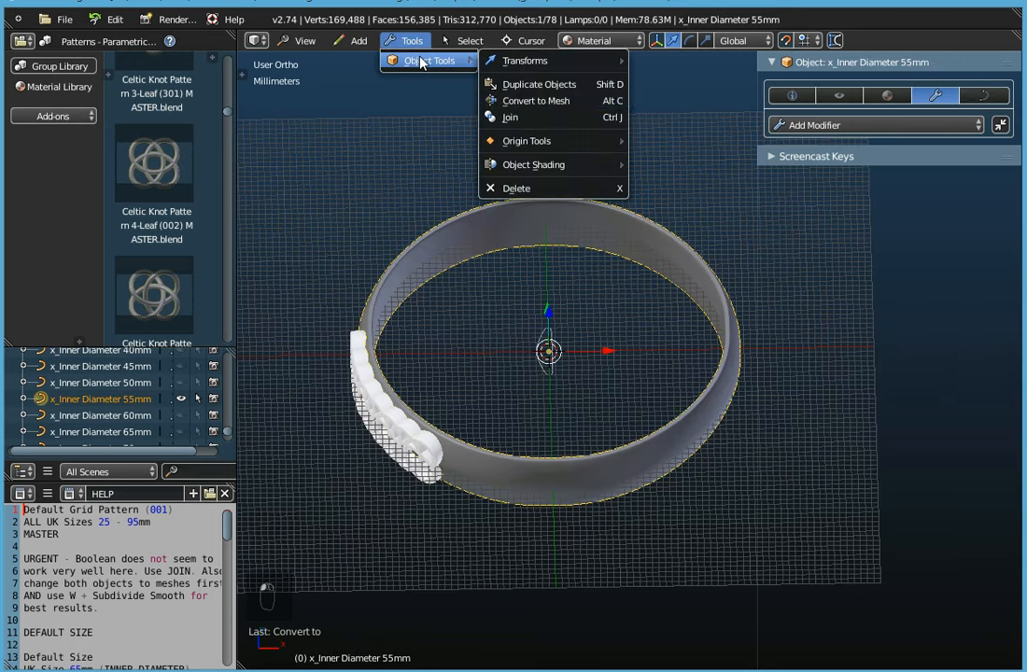
click(543, 100)
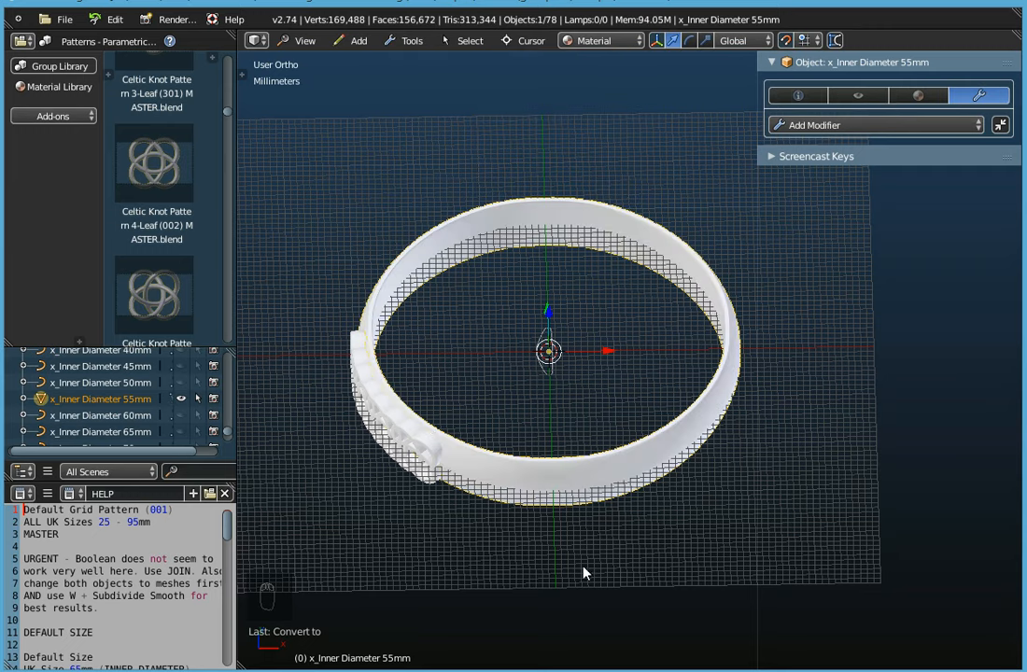
- In Edit Mode, subdivide the whole mesh of the x_Inner Diameter 55mm band once
scroll(559, 516, up, 4)
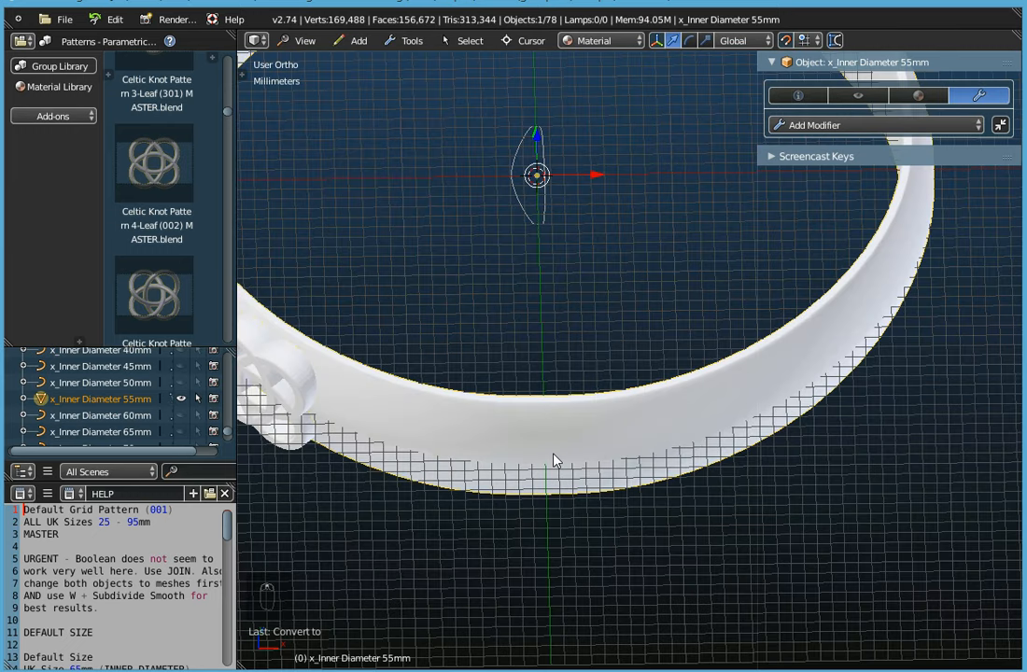
scroll(554, 461, up, 1)
scroll(554, 454, down, 6)
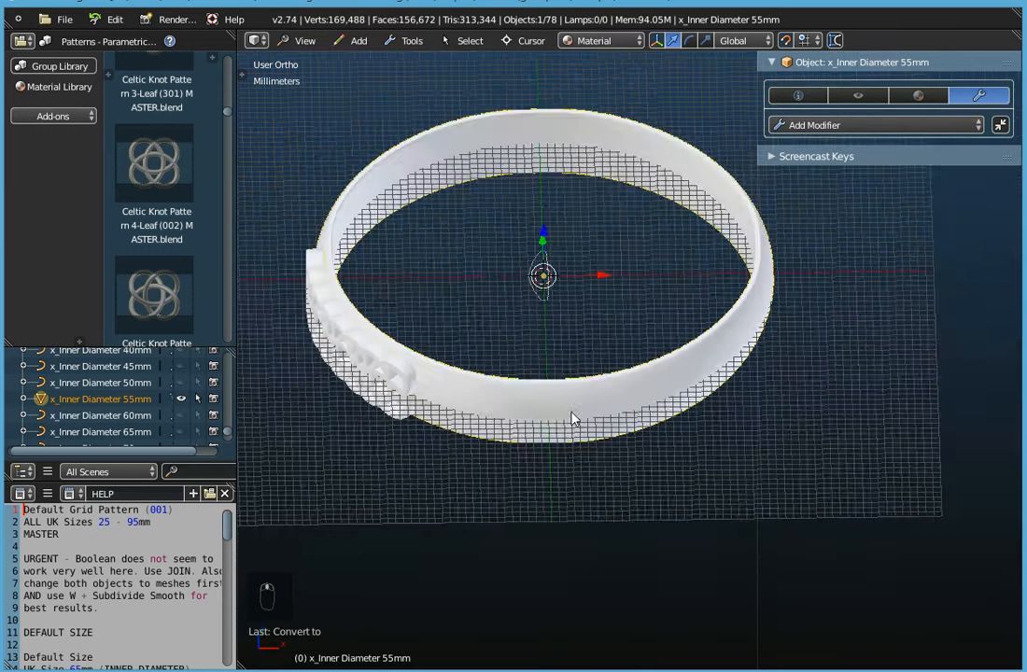
scroll(574, 417, up, 4)
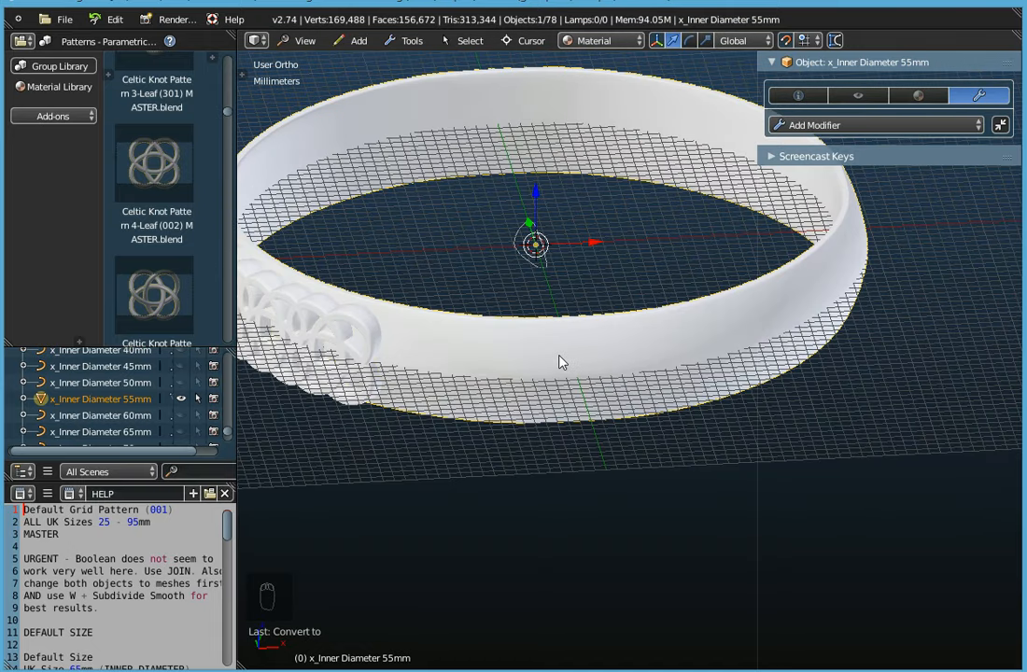
key(Tab)
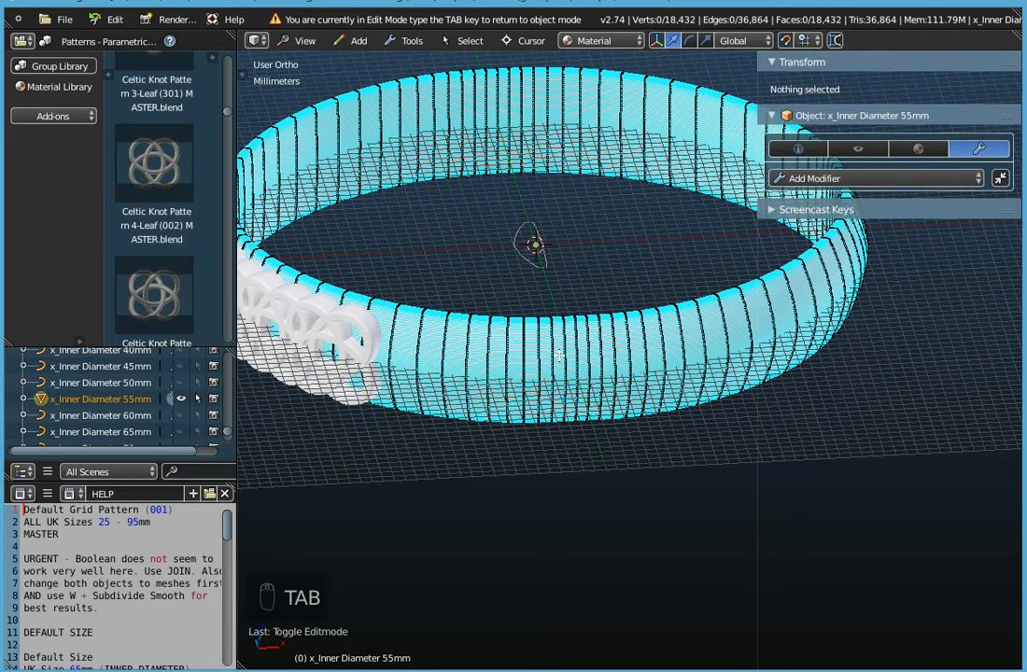
scroll(558, 355, up, 3)
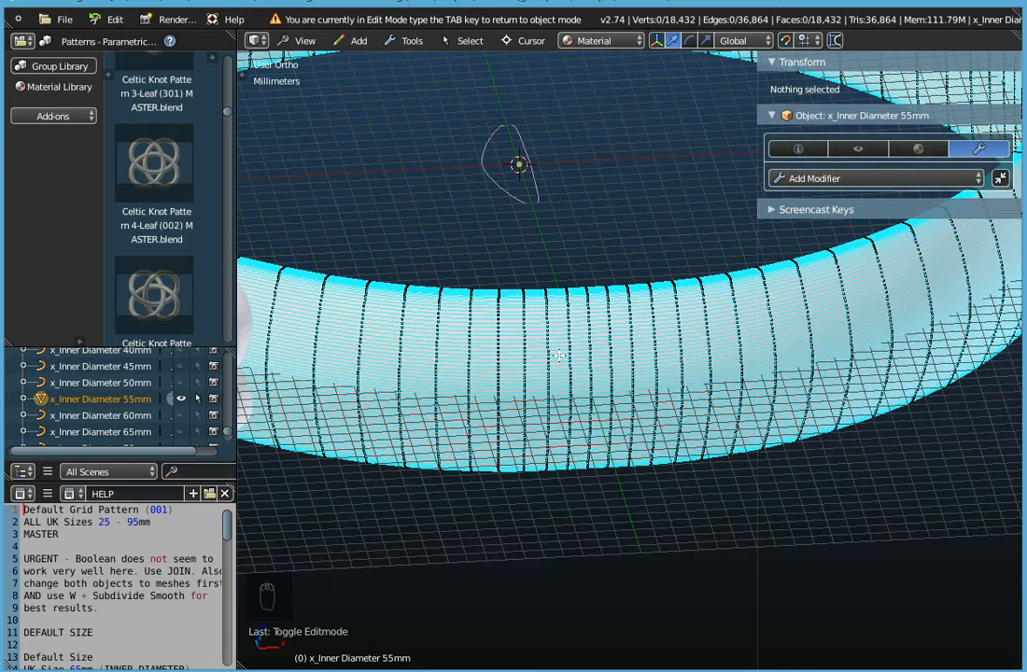
key(a)
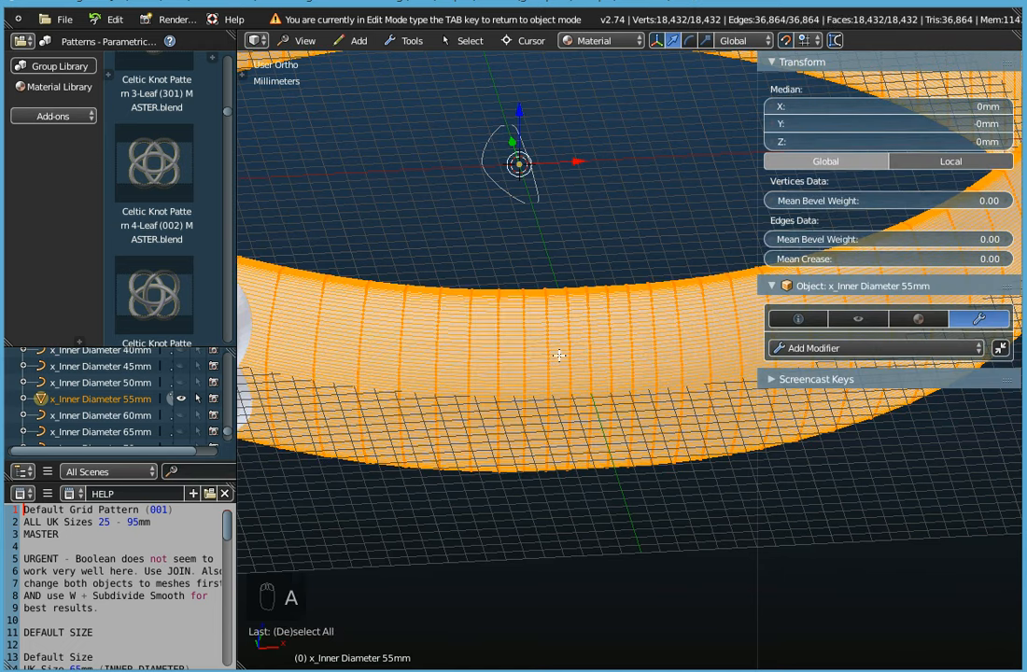
right_click(562, 268)
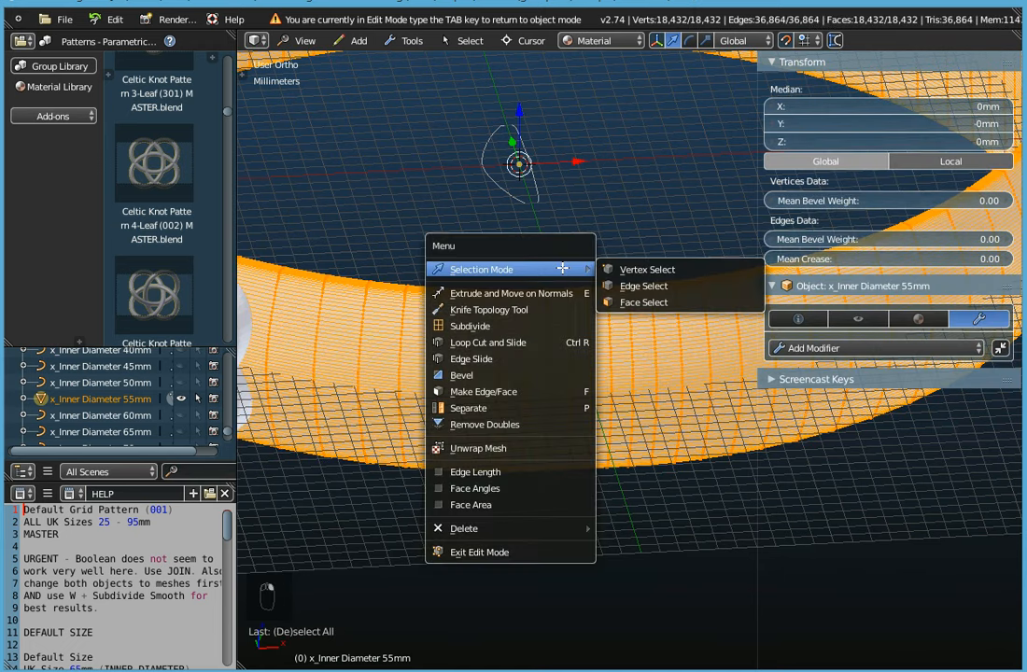
click(487, 325)
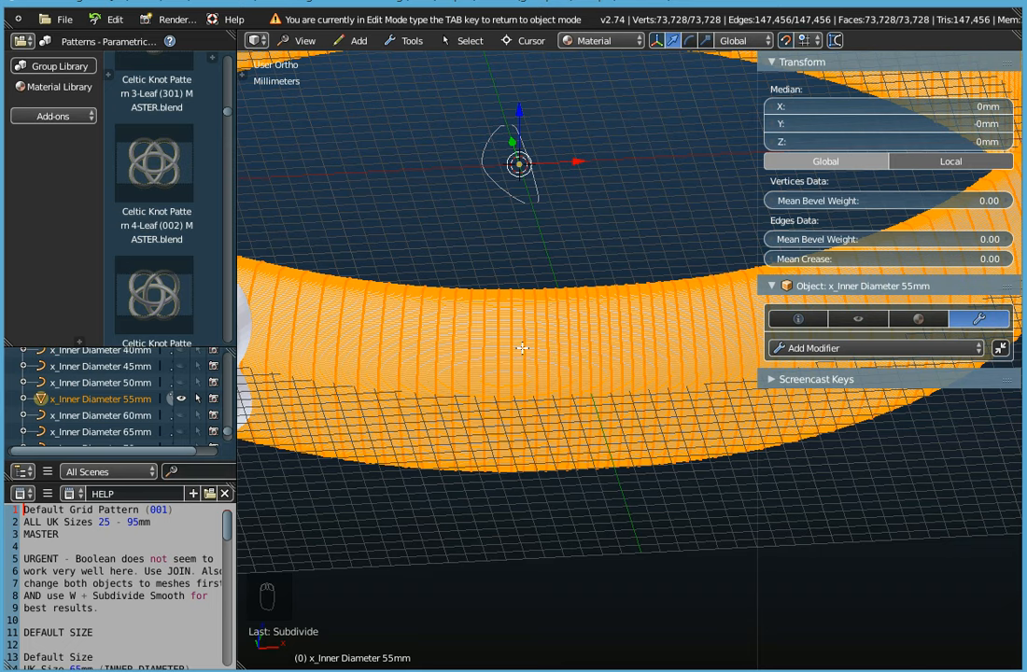
- Smooth all vertices of the subdivided band three times and return to Object Mode
scroll(522, 348, up, 1)
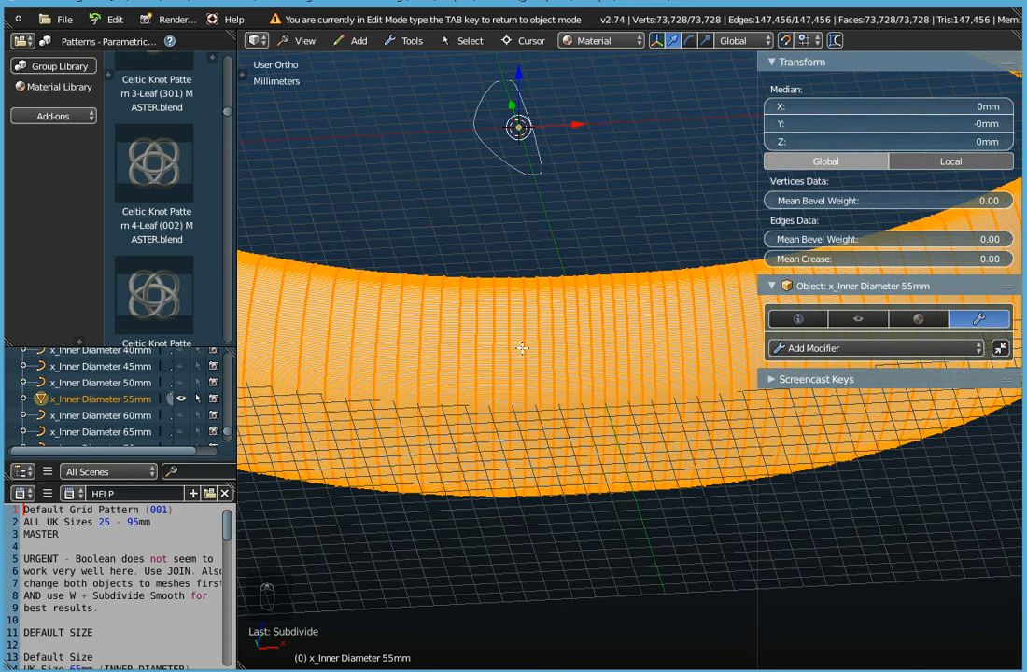
scroll(522, 348, up, 2)
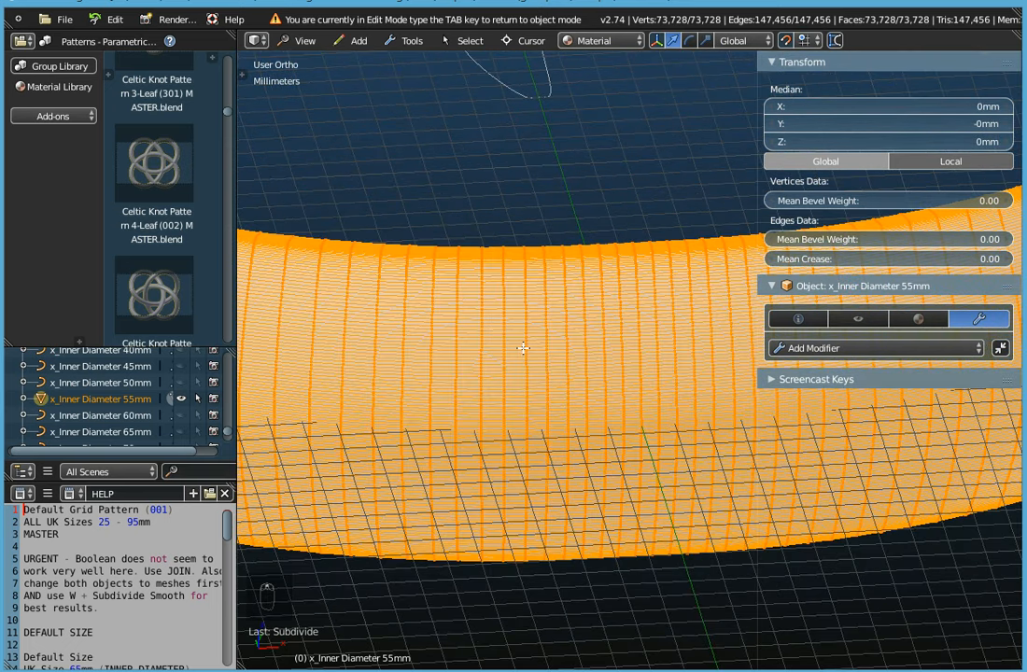
scroll(522, 348, down, 2)
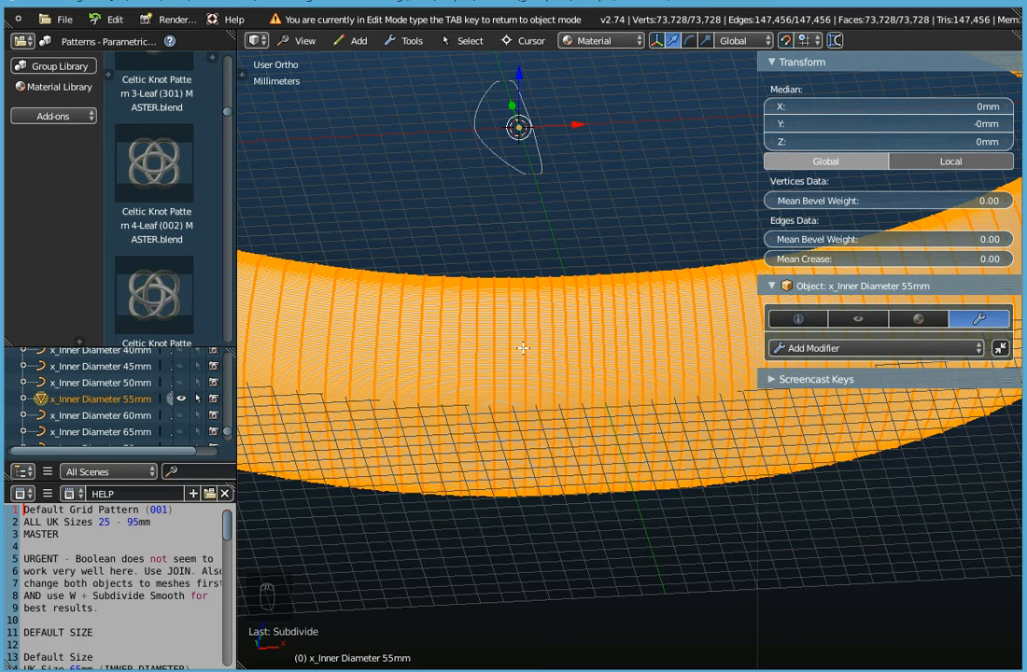
key(w)
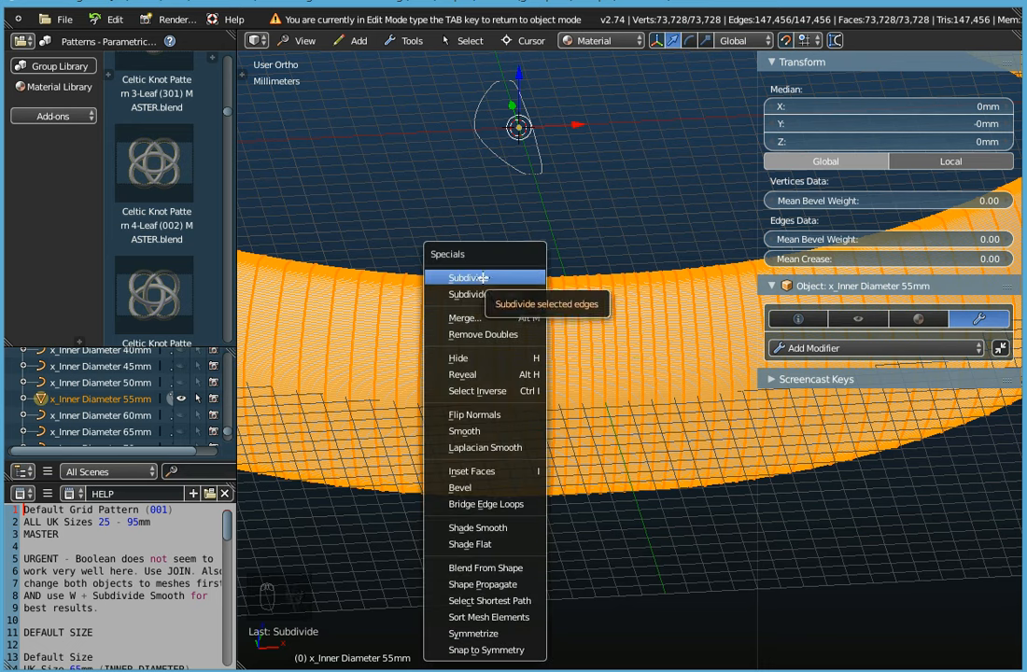
click(460, 430)
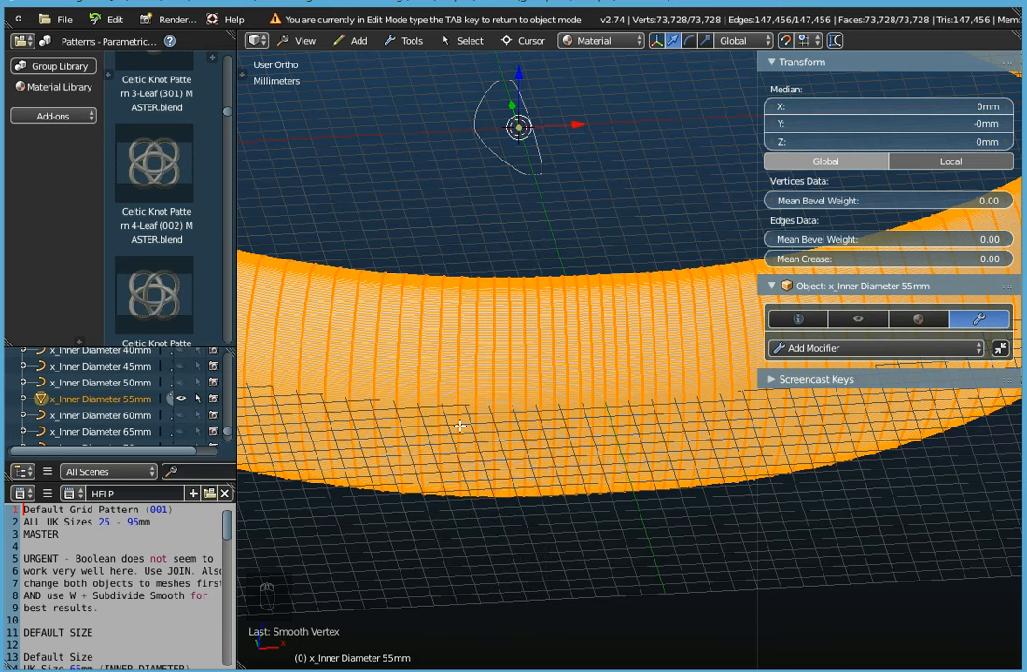
key(w)
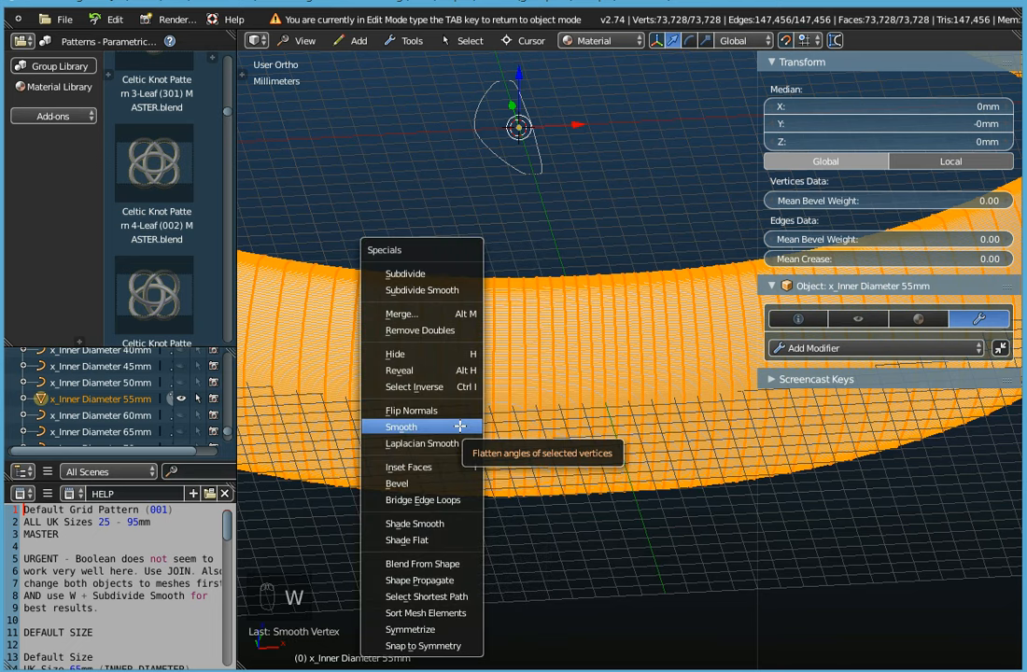
click(460, 427)
key(w)
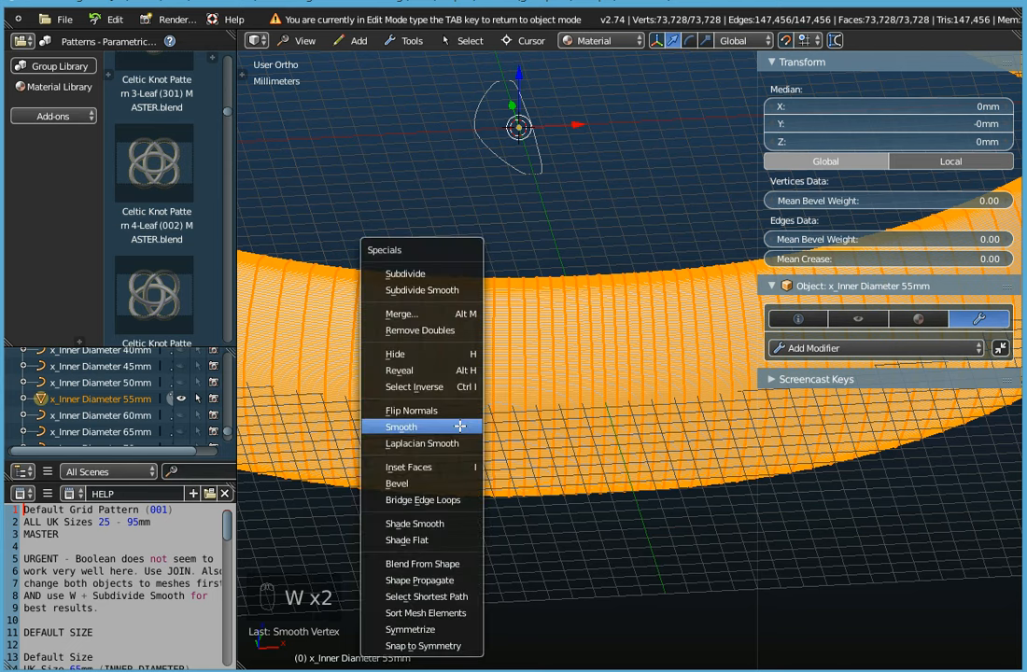
click(460, 426)
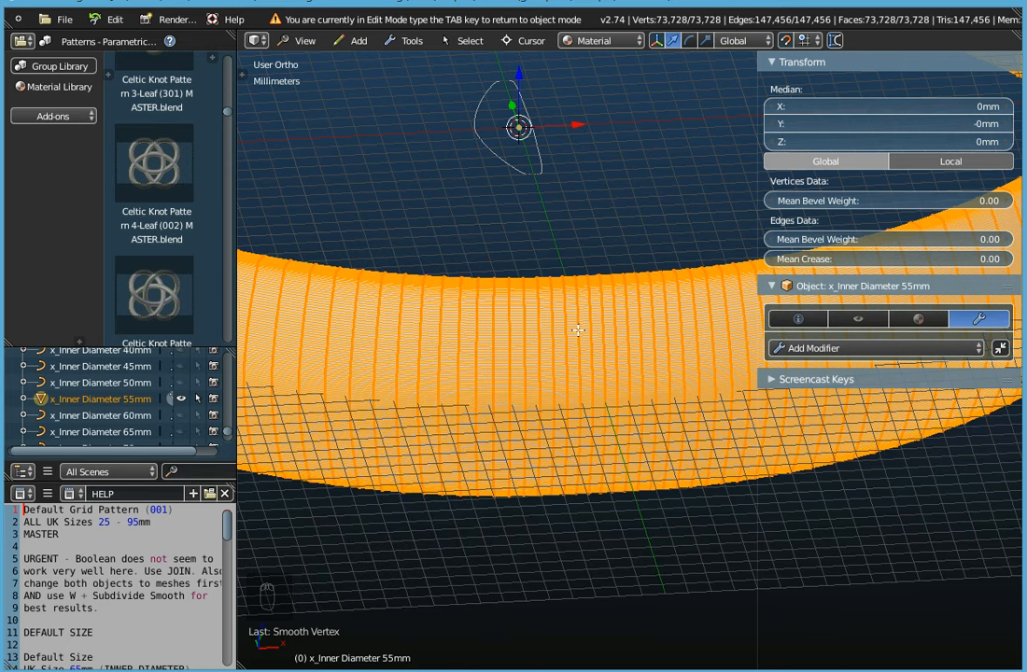
middle_drag(497, 286, 578, 330)
scroll(577, 331, down, 2)
key(Tab)
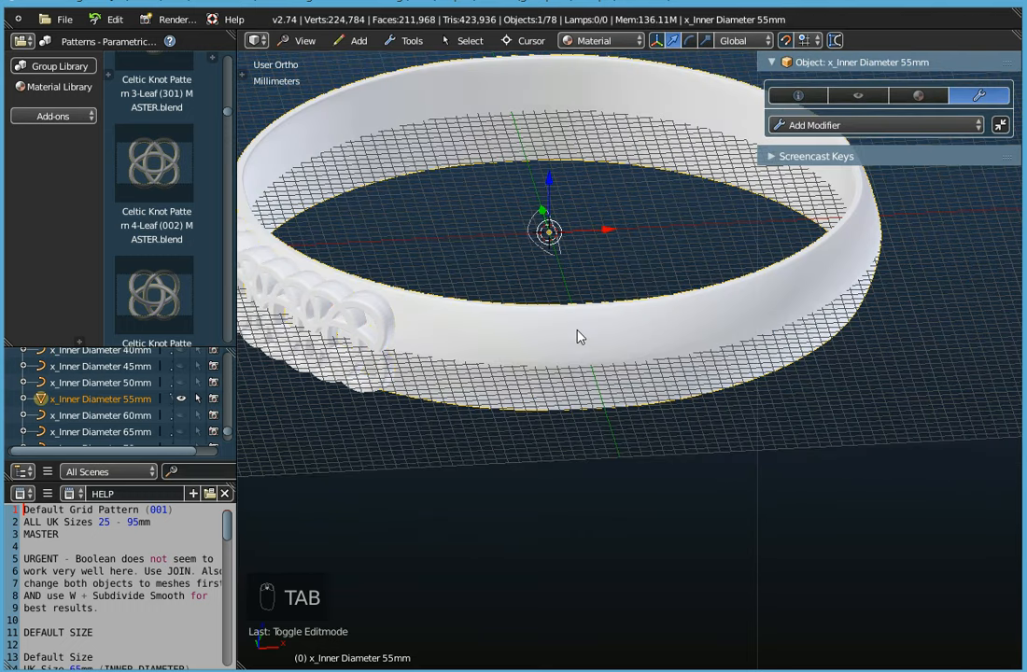
- Join the Celtic knot mesh to the x_Inner Diameter 55mm band, keeping the band as the active object
scroll(578, 337, up, 3)
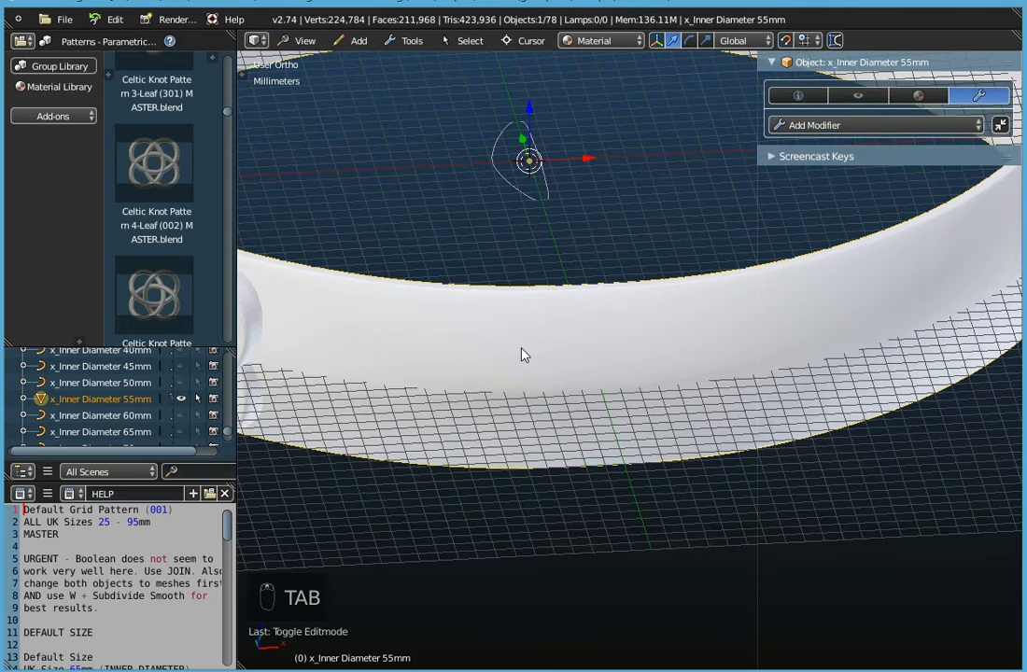
scroll(522, 354, down, 5)
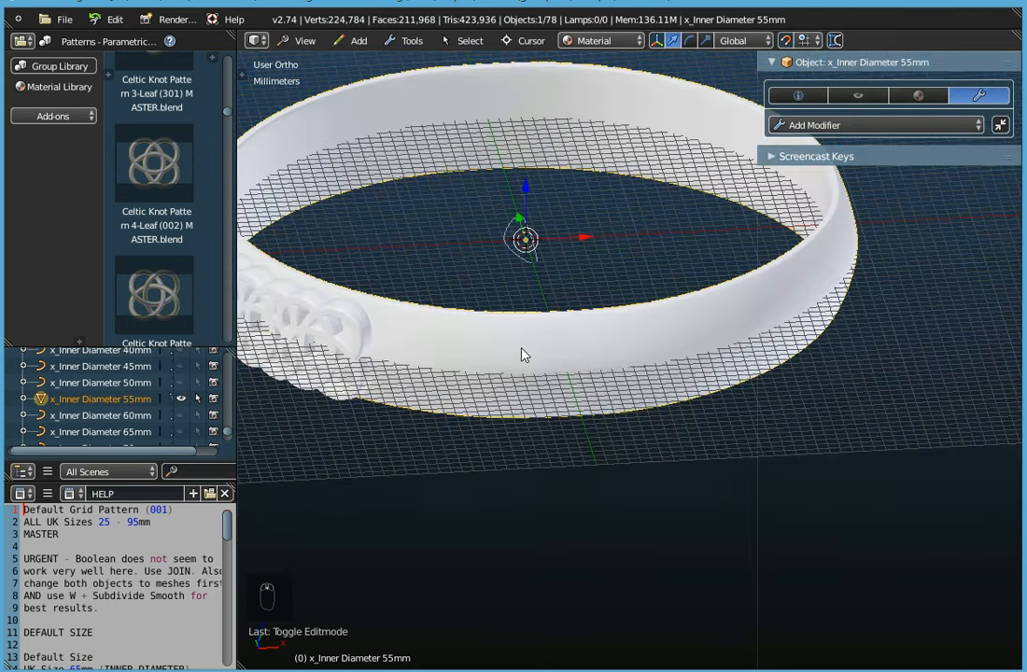
middle_drag(527, 353, 596, 362)
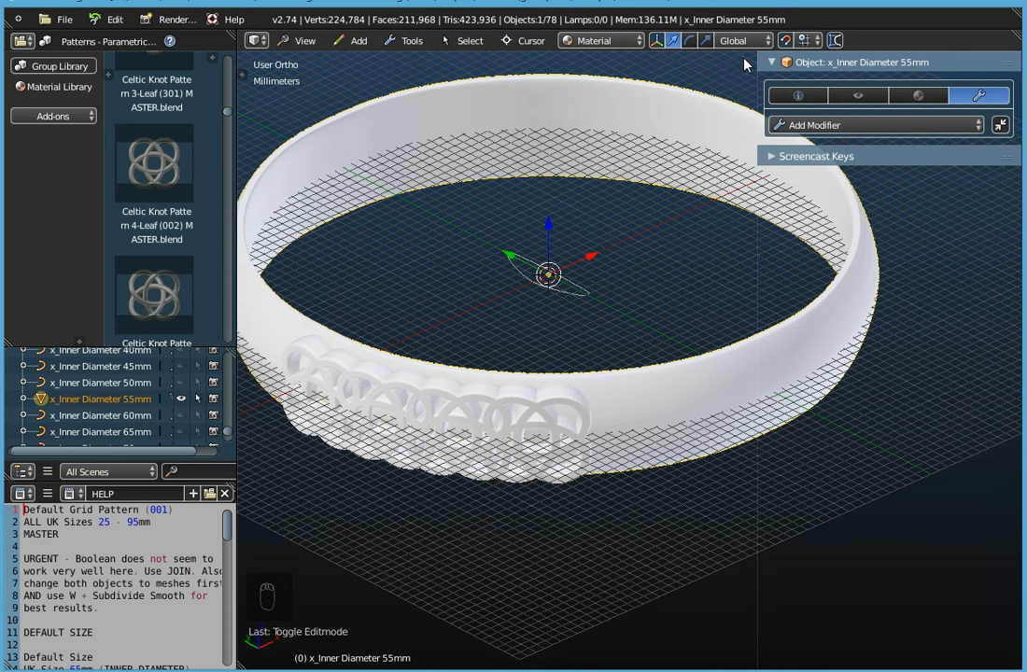
right_click(484, 409)
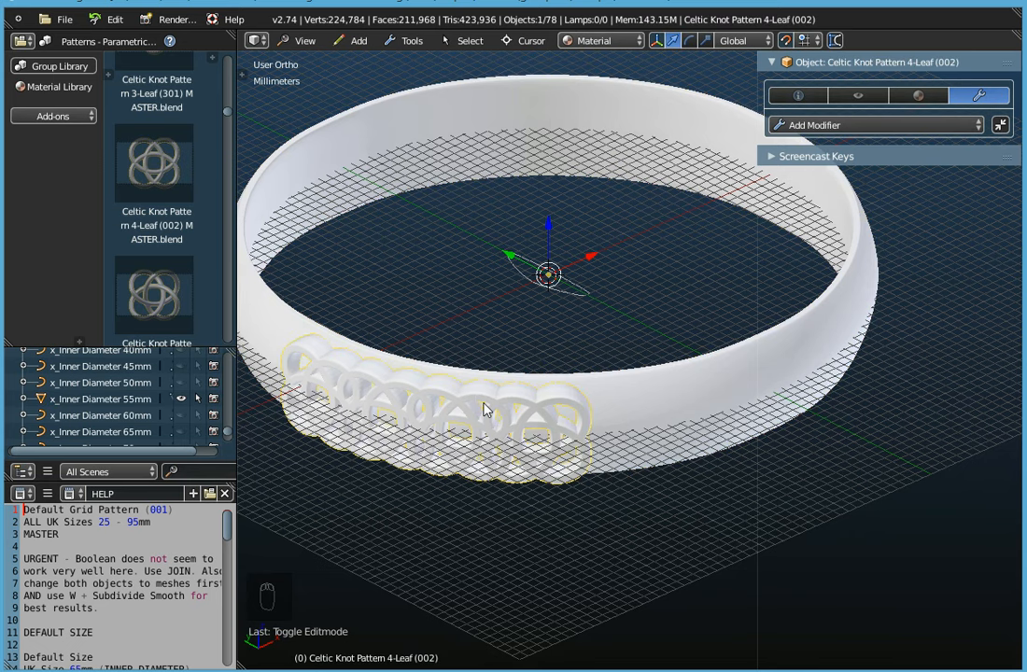
shift+right_click(668, 392)
click(412, 40)
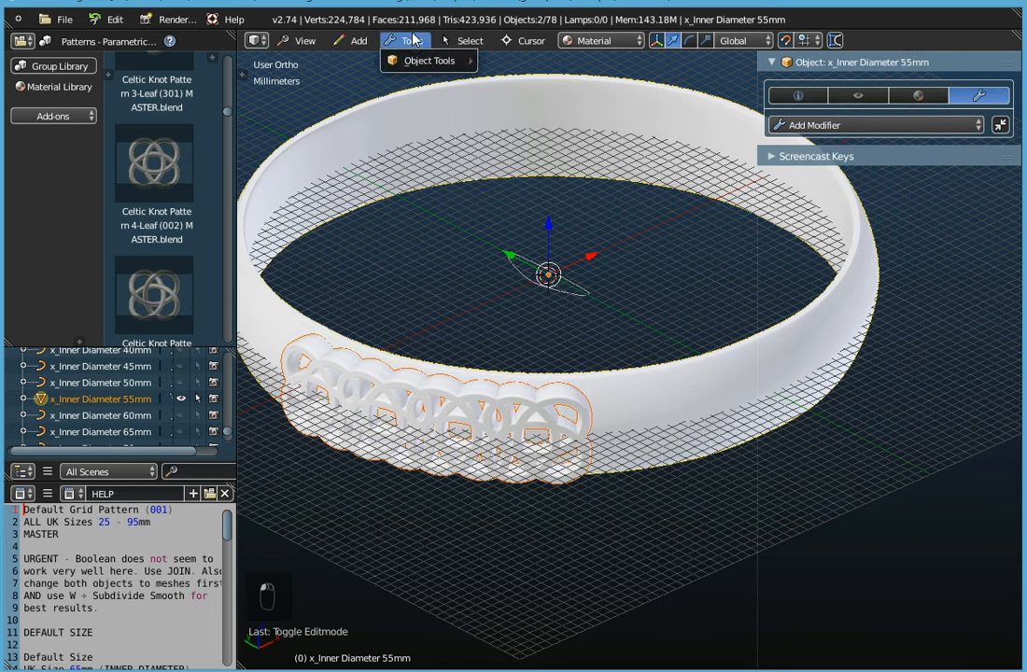
mouse_move(417, 65)
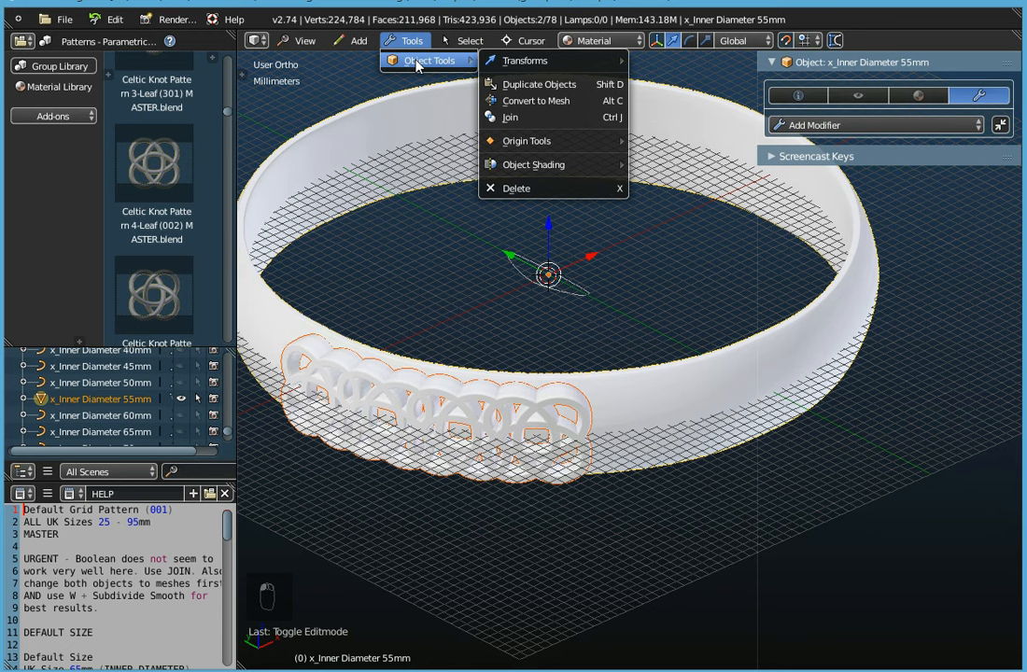
click(512, 118)
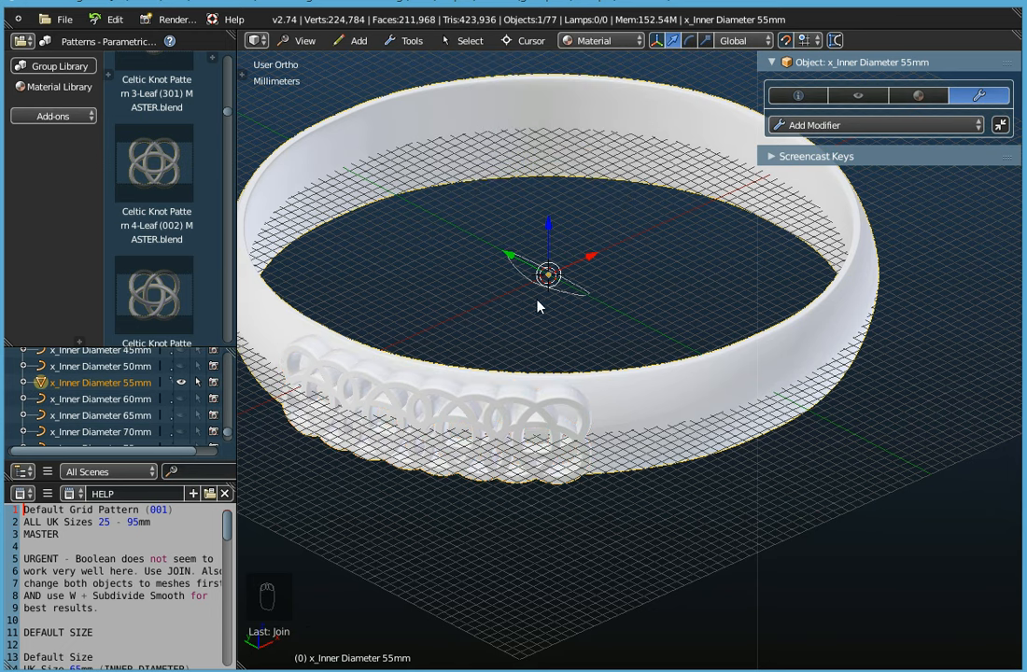
- Test-move the joined bracelet along the Z axis and return it to 0 mm displacement
key(g)
key(z)
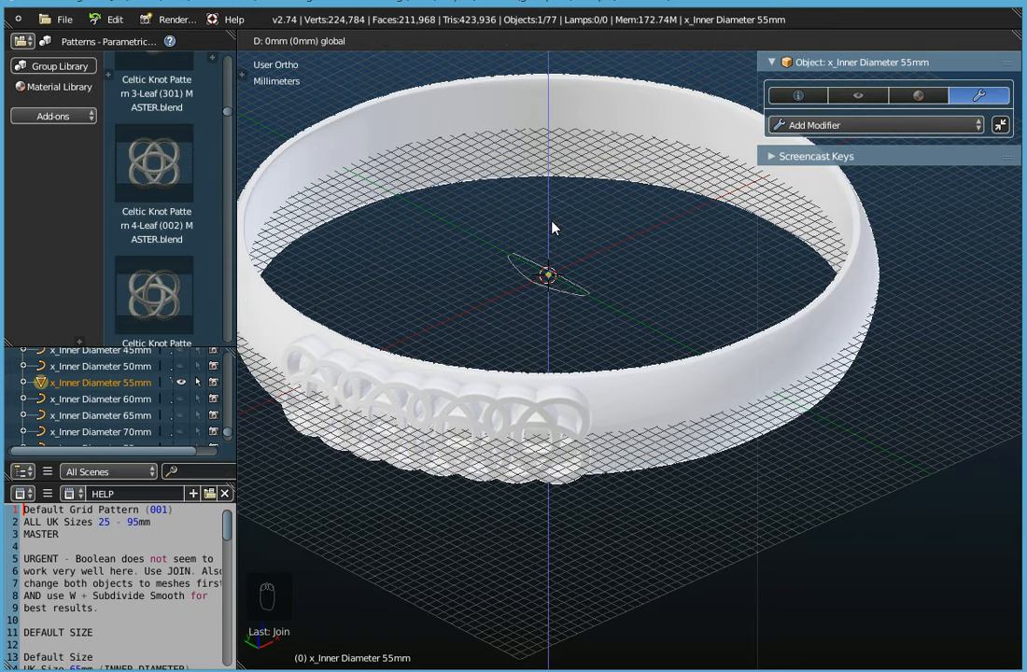
click(552, 227)
- Hide the grid floor in the viewport so the whole joined bracelet can be viewed without grid lines
scroll(549, 304, down, 2)
middle_drag(551, 304, 534, 330)
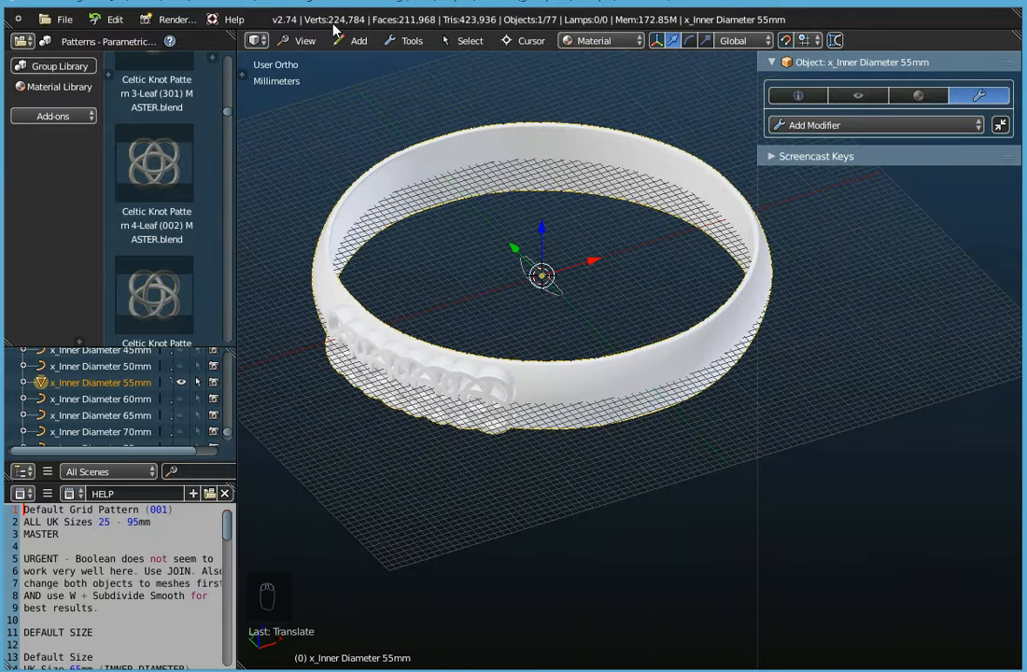
click(299, 40)
mouse_move(327, 303)
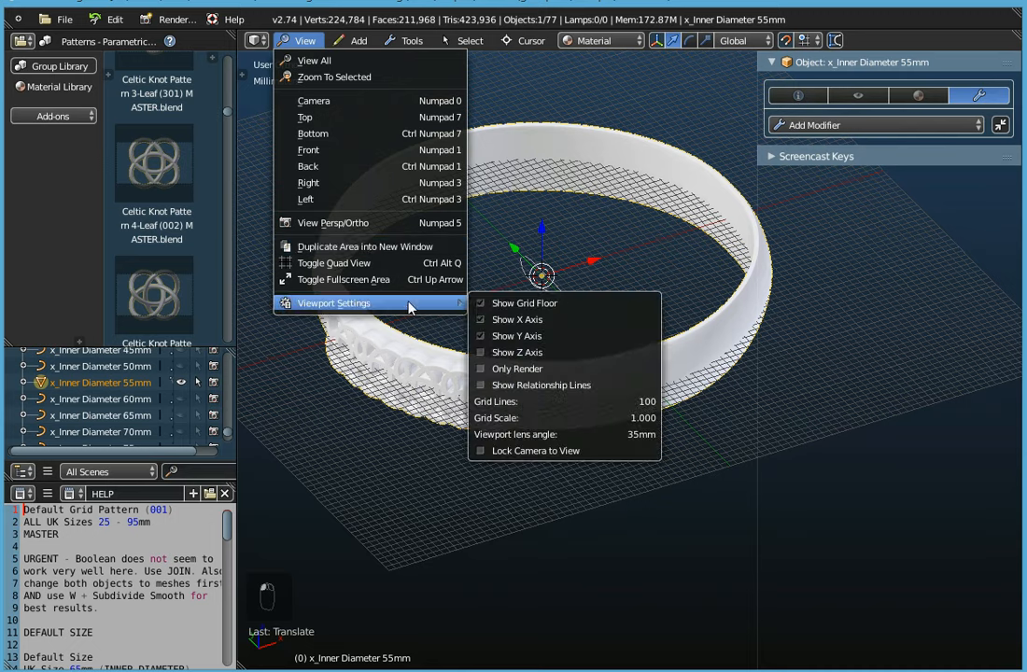
click(498, 305)
middle_drag(518, 428, 547, 414)
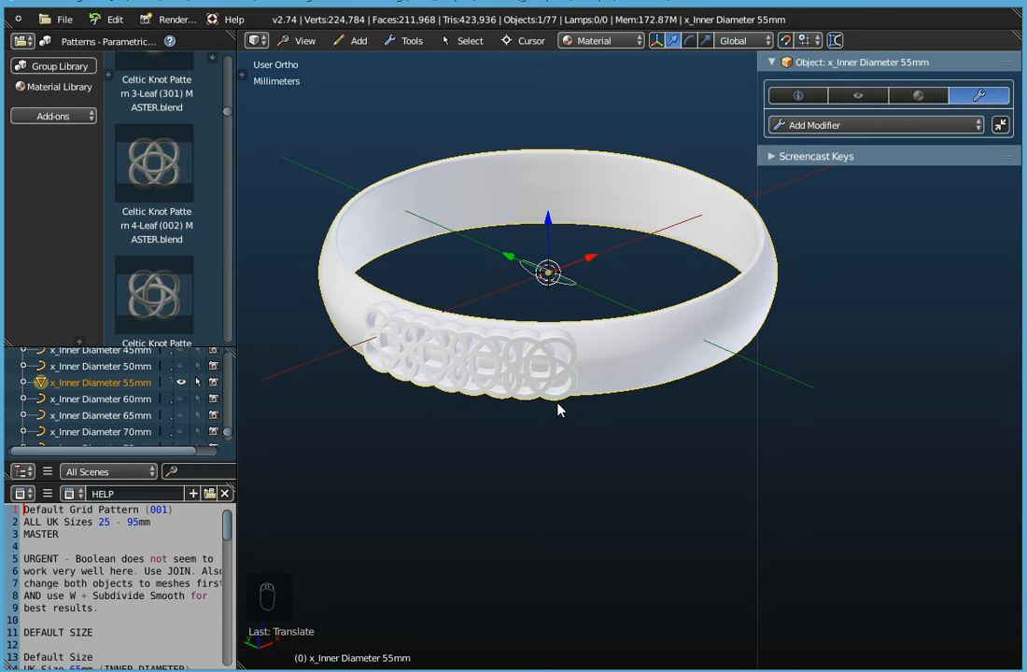
- Set up a Wavefront (.obj) export of the bracelet to the Desktop folder, with a file name beginning "55mm Celt"
click(62, 19)
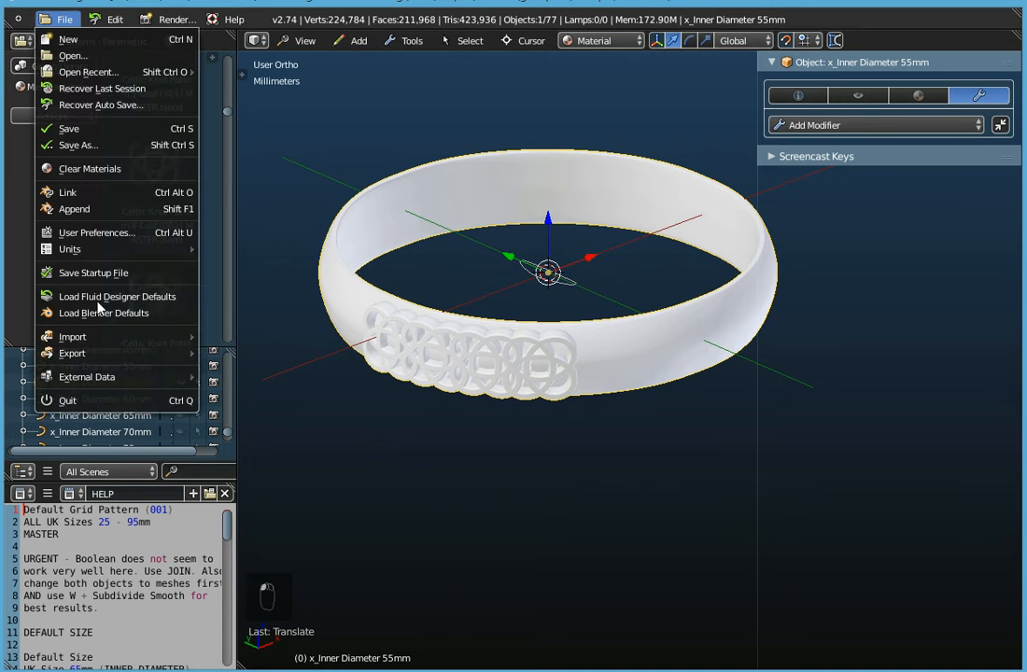
mouse_move(82, 355)
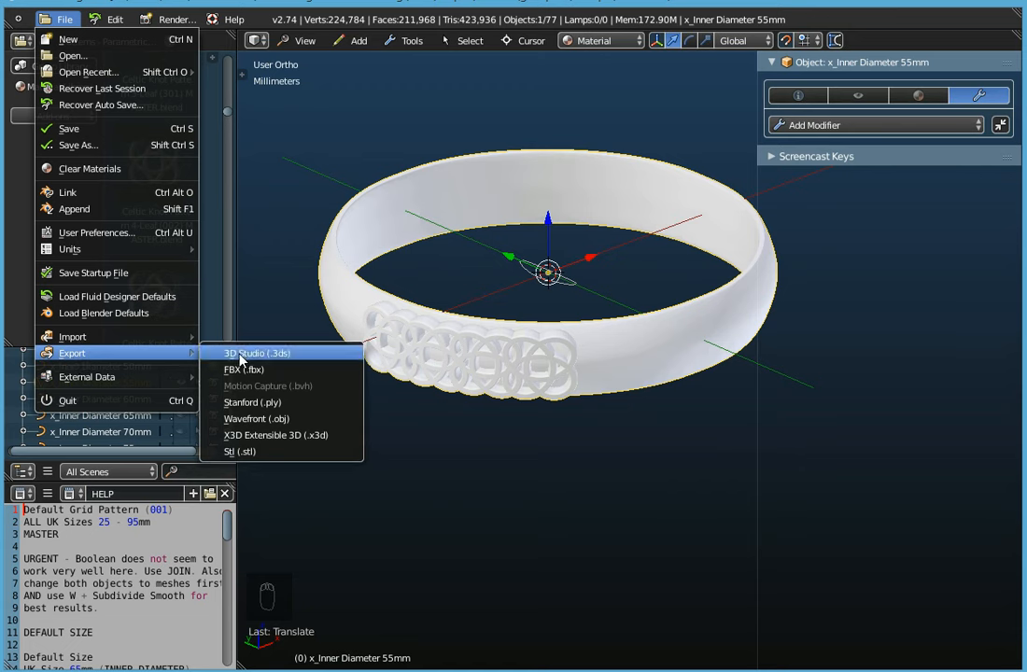
click(258, 419)
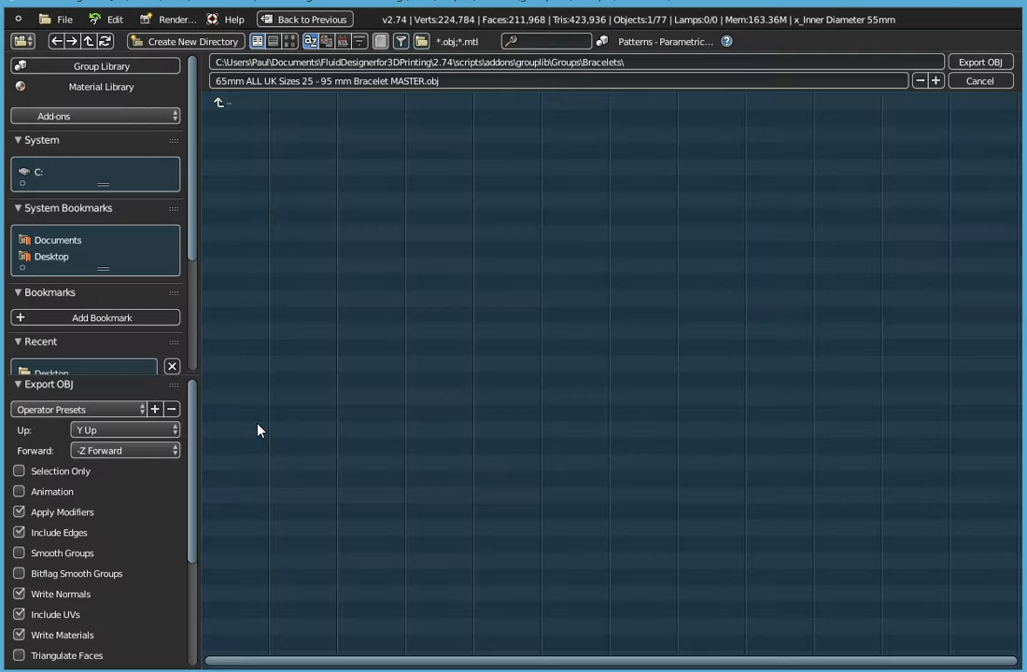
click(47, 257)
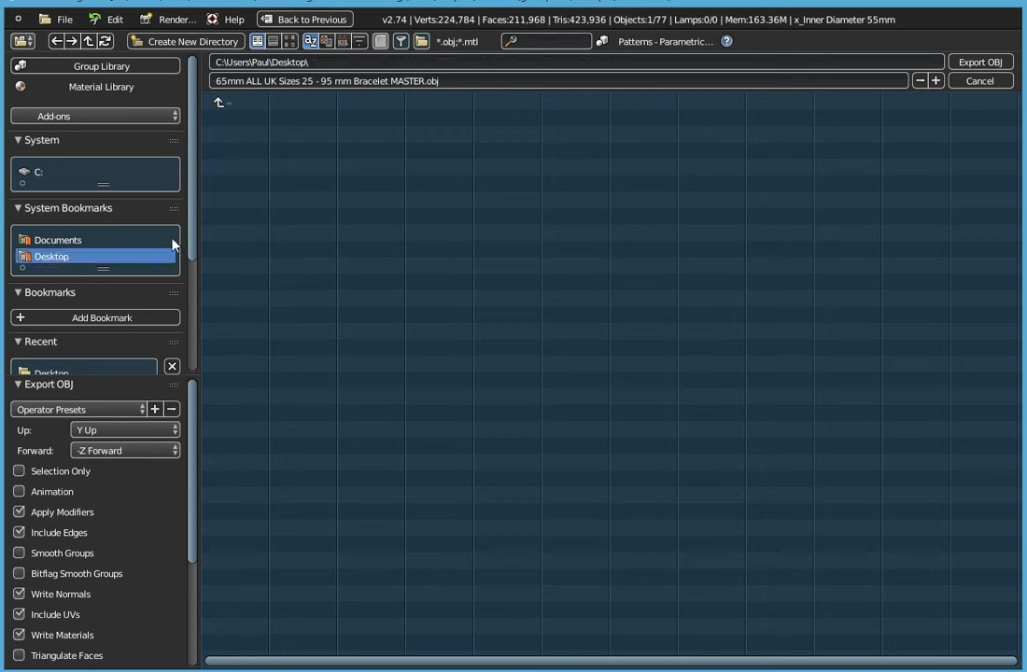
click(331, 80)
text(5)
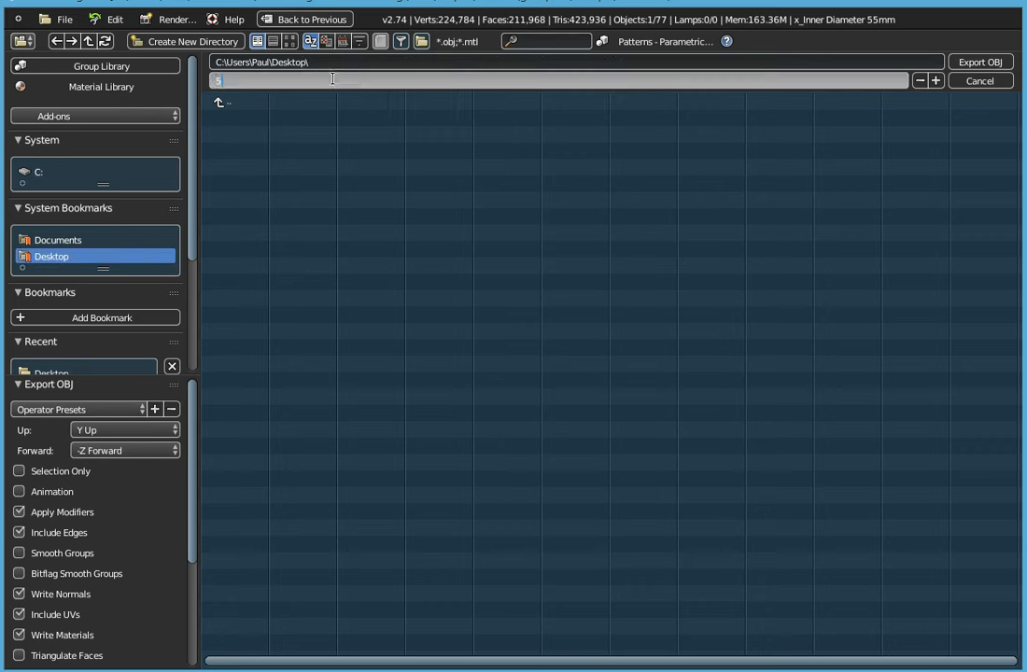
text(5mm Celt)
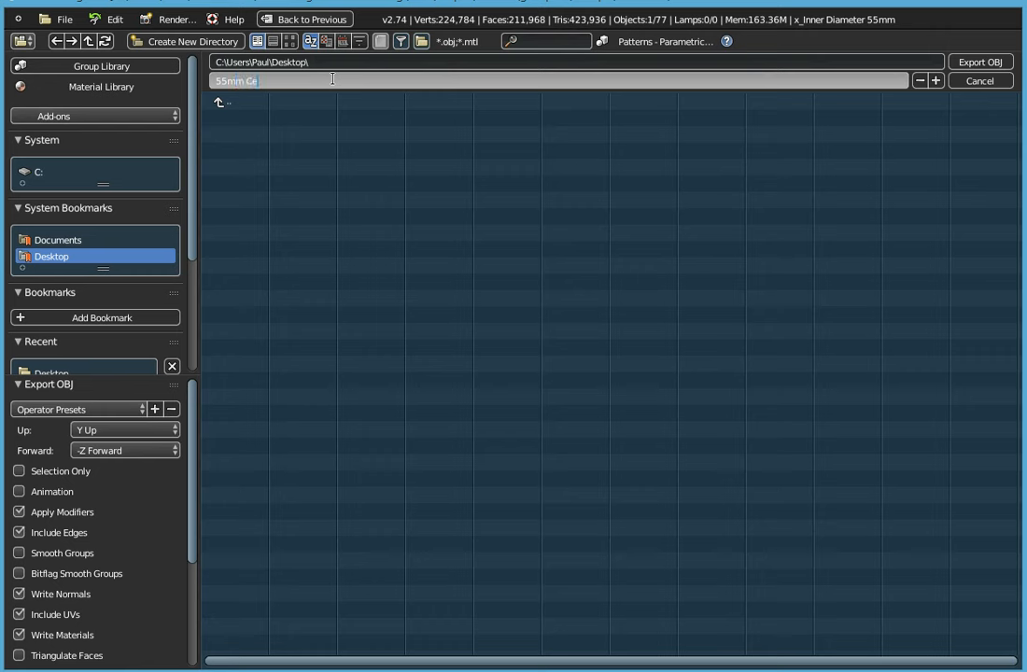